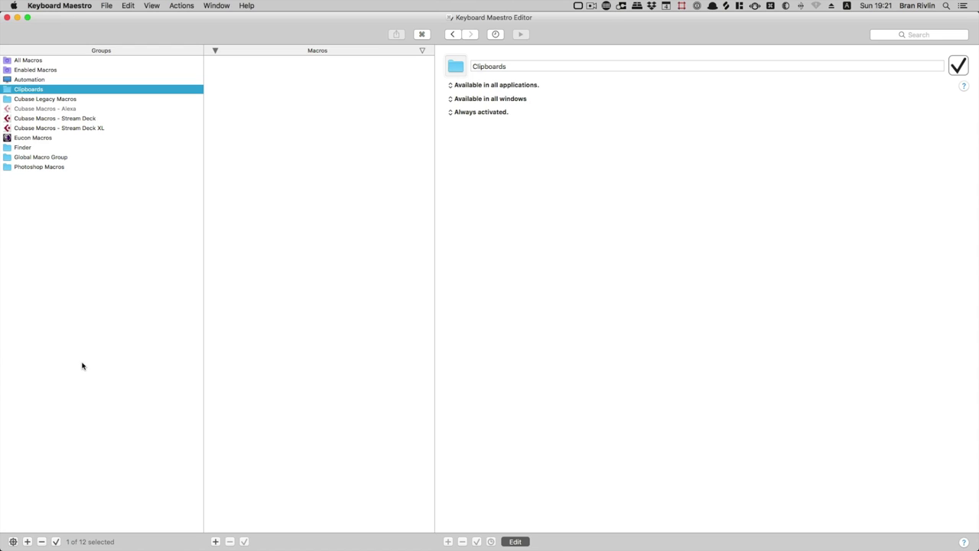
Create a new macro group named "Cubase Macros".
left_click(26, 542)
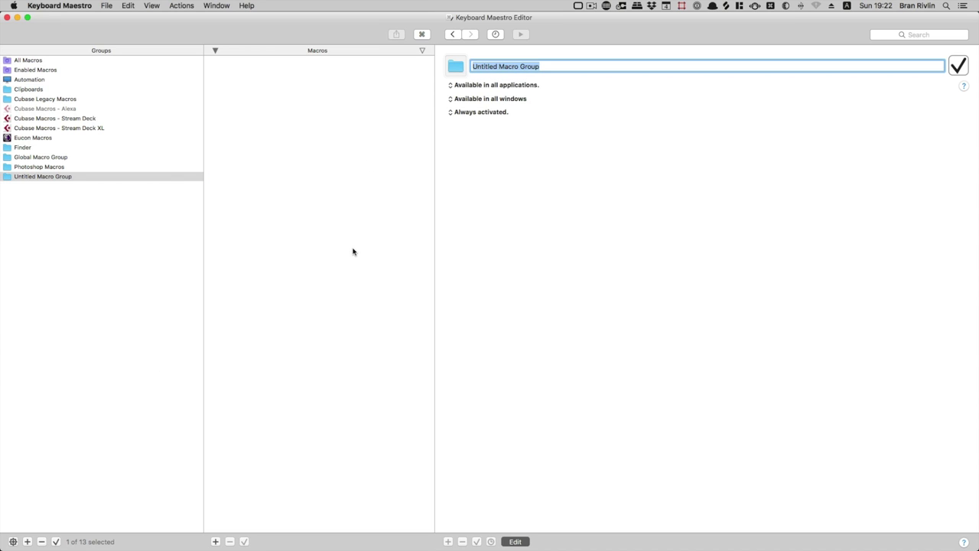
type("Cubase Macr")
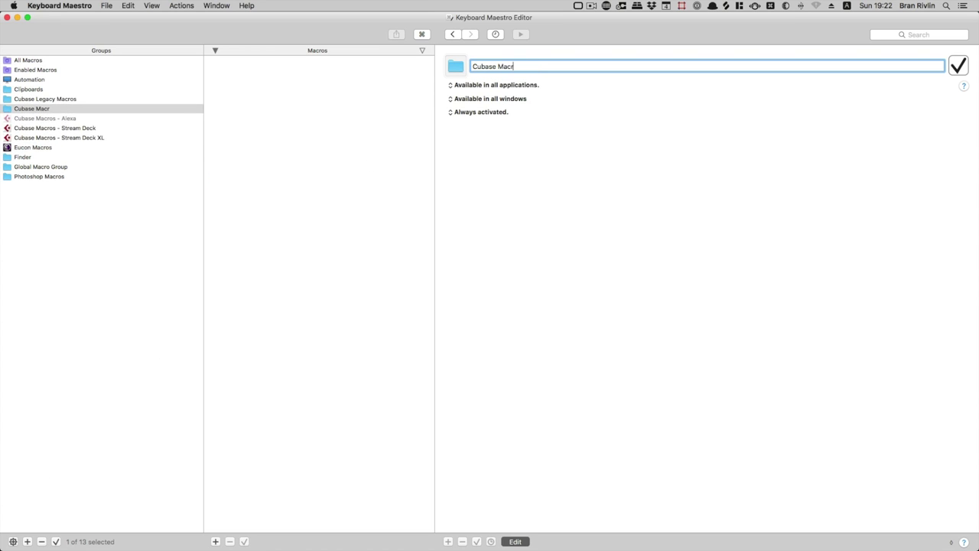
type("os")
Give the Cubase Macros group the Cubase application icon.
left_click(457, 67)
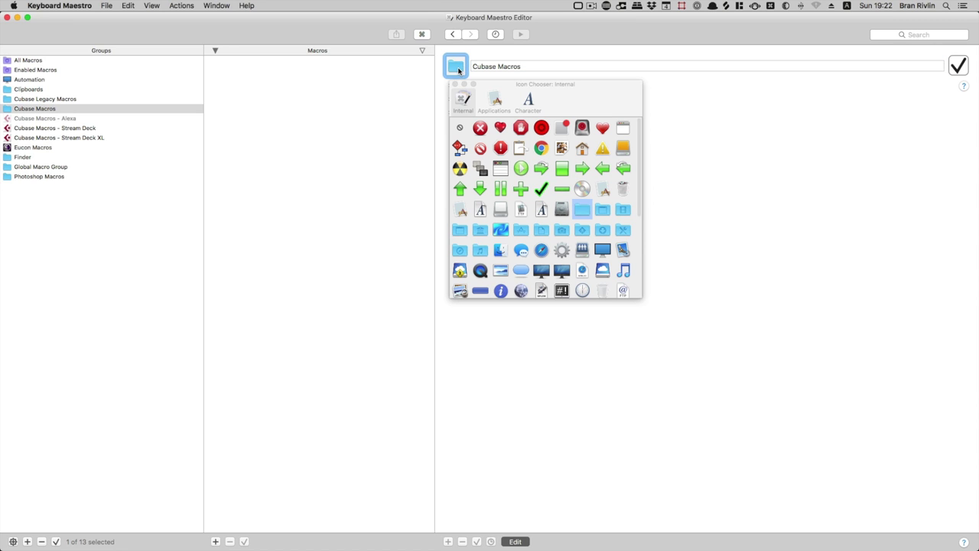
left_click(495, 100)
scroll(492, 182, "down", 3)
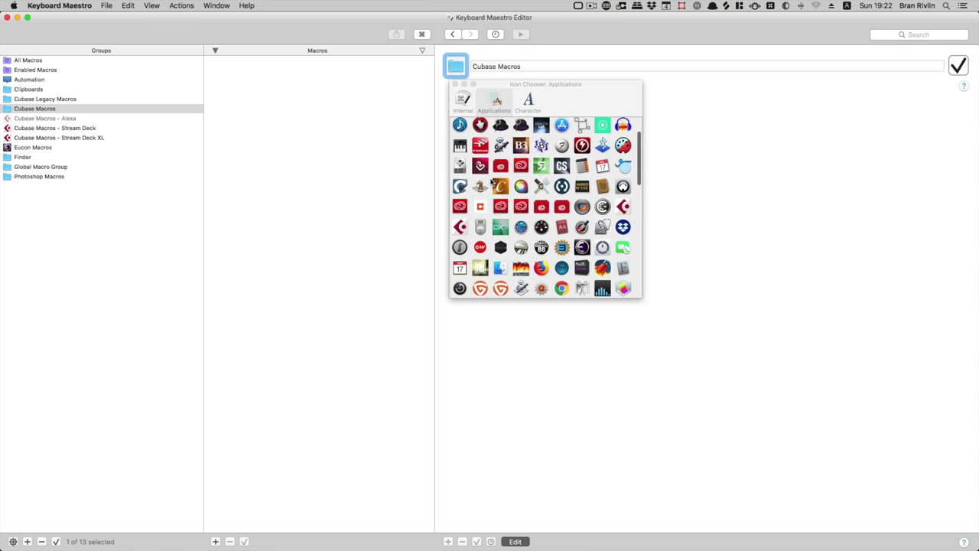
left_click(460, 226)
left_click(684, 193)
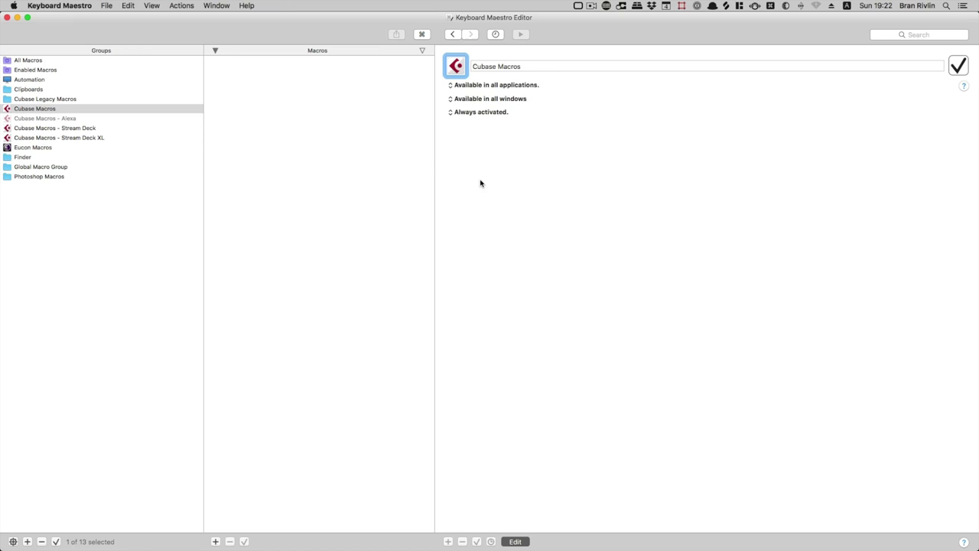
Restrict the Cubase Macros group's availability to the Cubase application only.
left_click(472, 86)
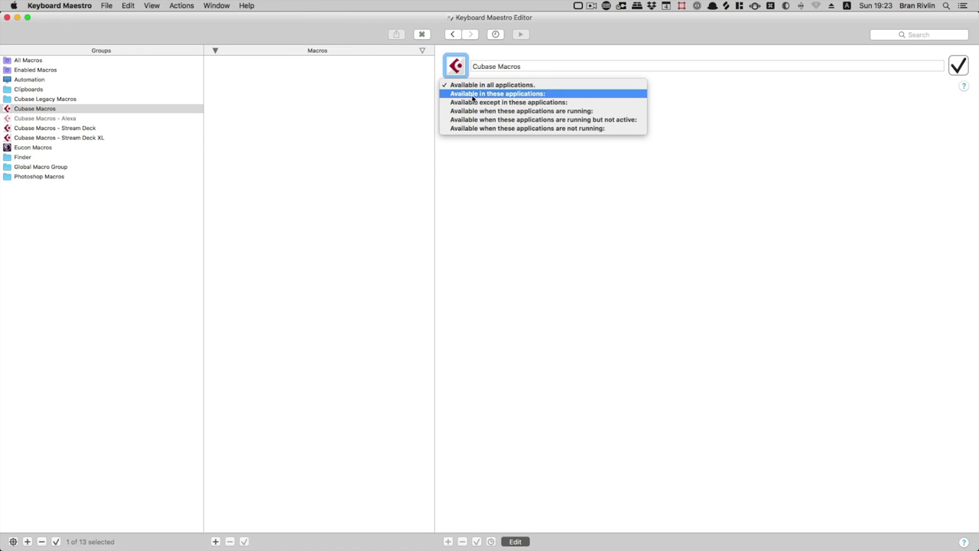
left_click(473, 95)
left_click(466, 98)
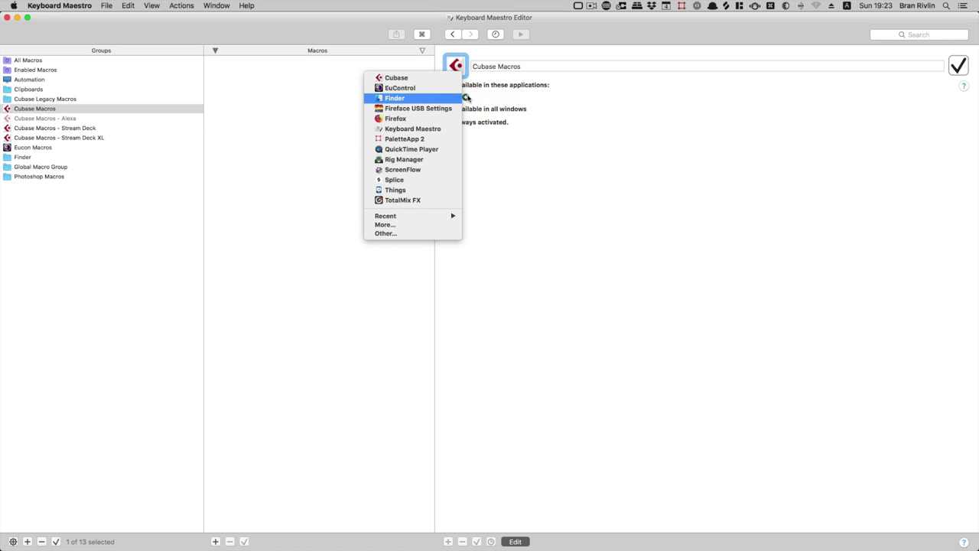
left_click(419, 79)
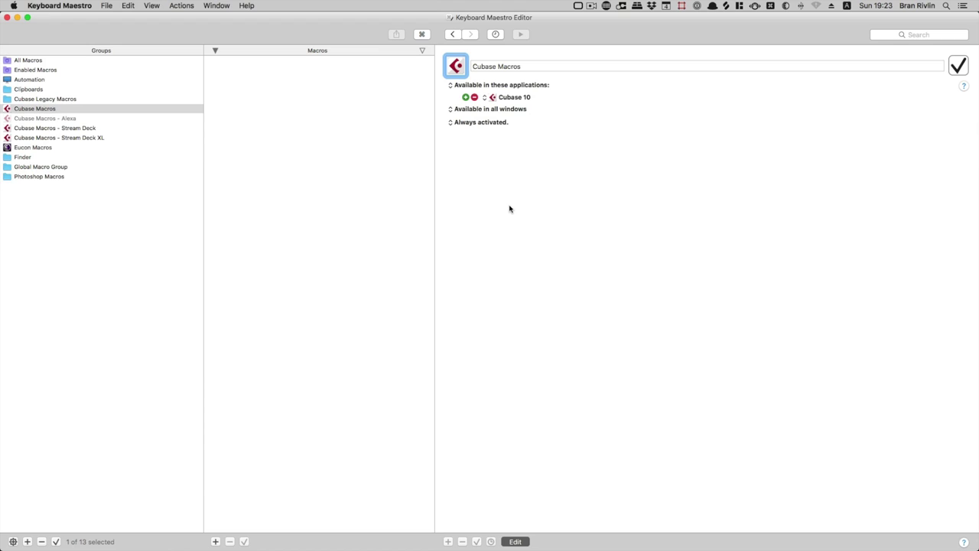
Create a new macro named "Instrument - Omnisphere" in the Cubase Macros group.
left_click(216, 542)
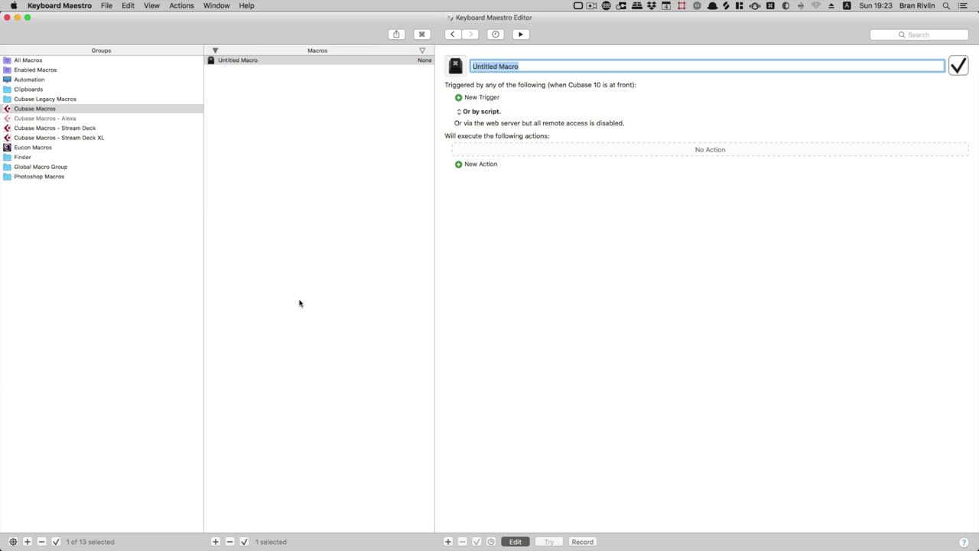
type("(")
type("nstrument")
type(" - Omni")
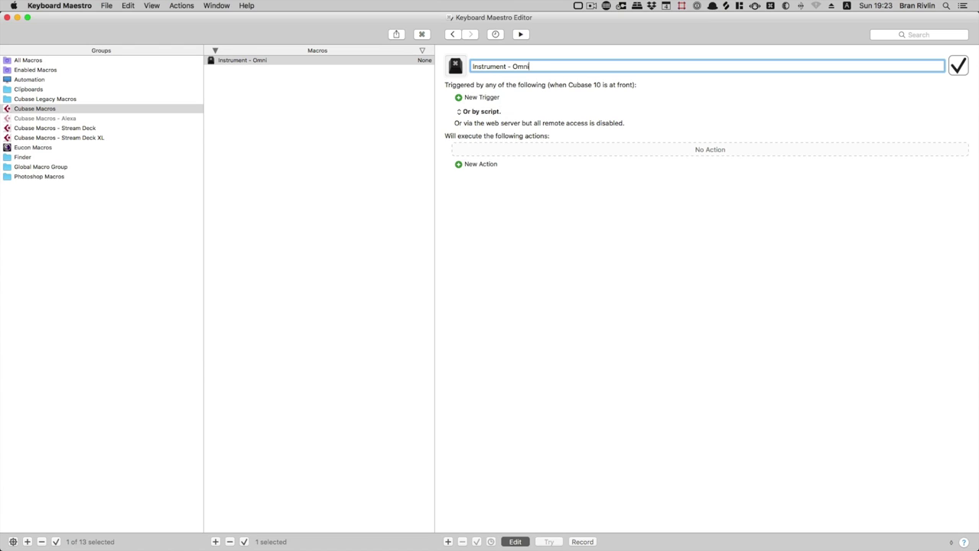
type("sphere")
Add a MIDI trigger for controller 59 changing to 0 on channel 1 from Lemur Lemur 1, with Allow Recording turned off.
left_click(481, 98)
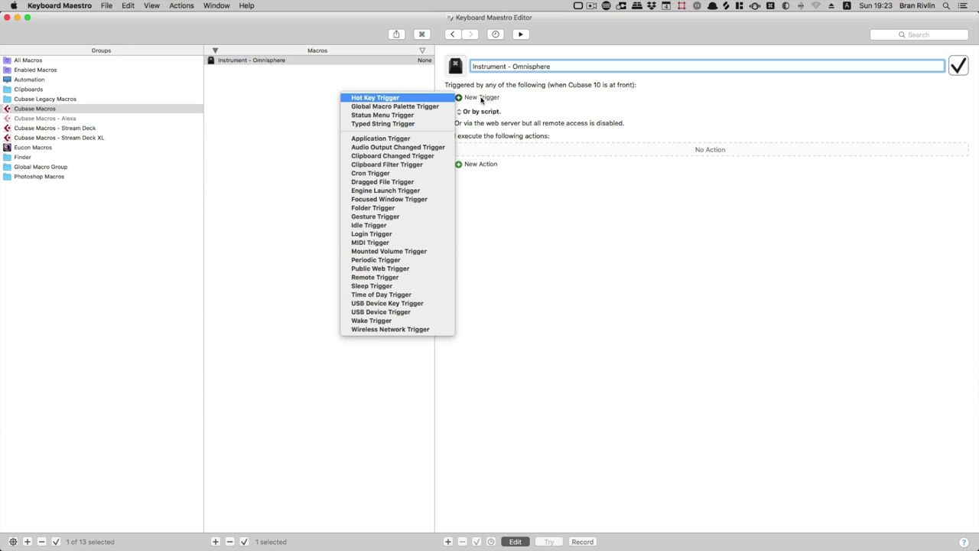
key("m")
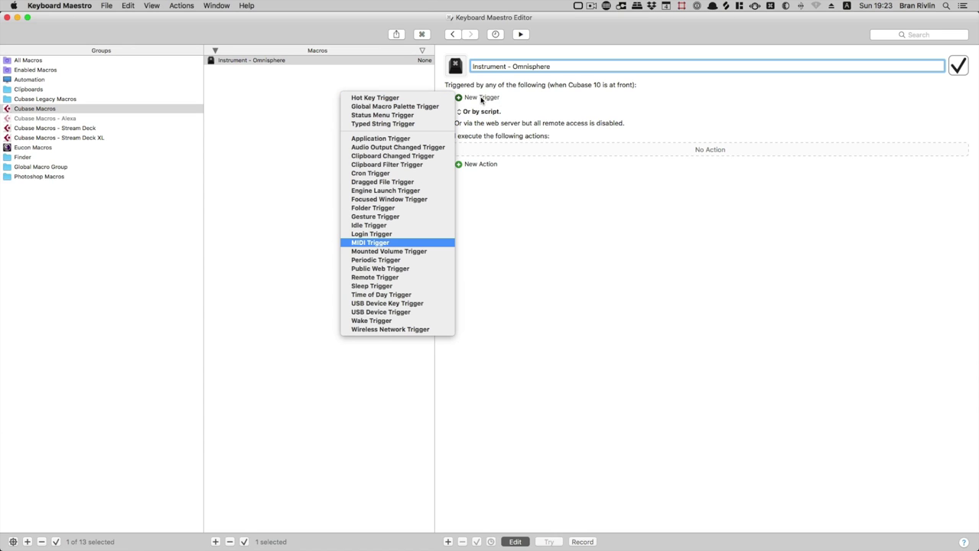
key("Return")
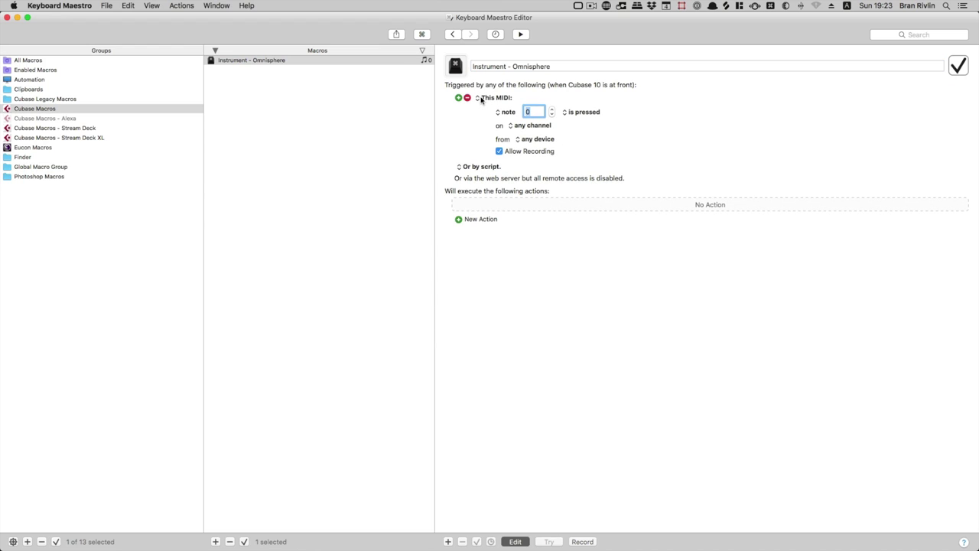
left_click(481, 99)
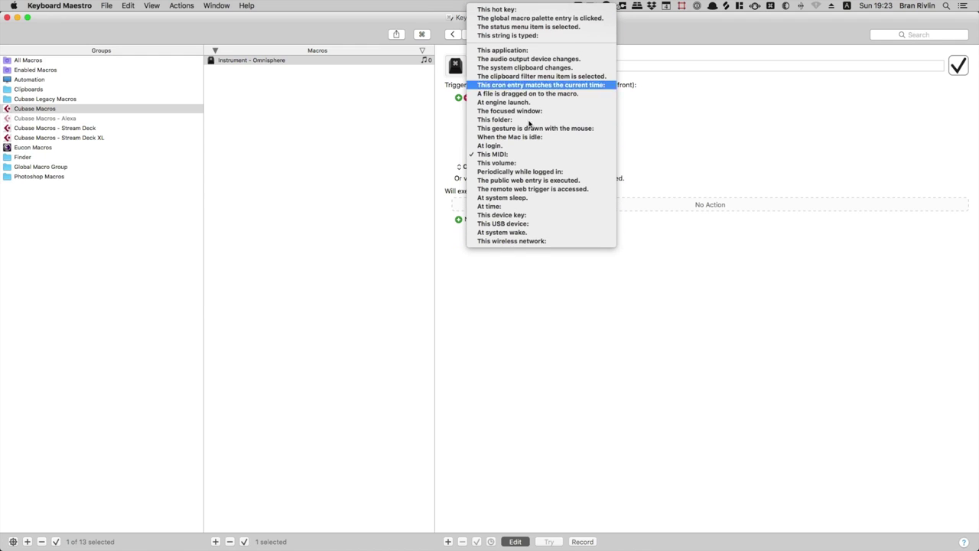
left_click(471, 298)
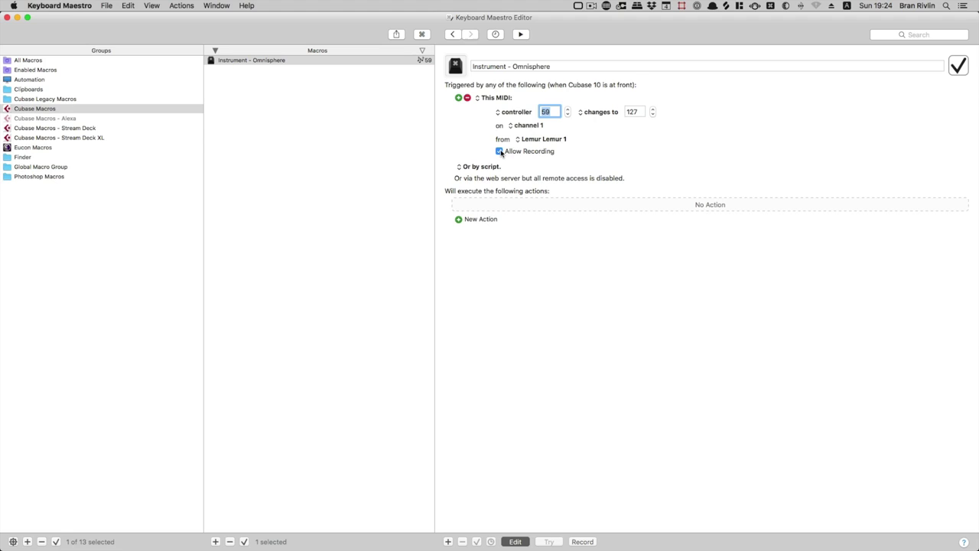
left_click(499, 151)
key("ctrl+super+Escape")
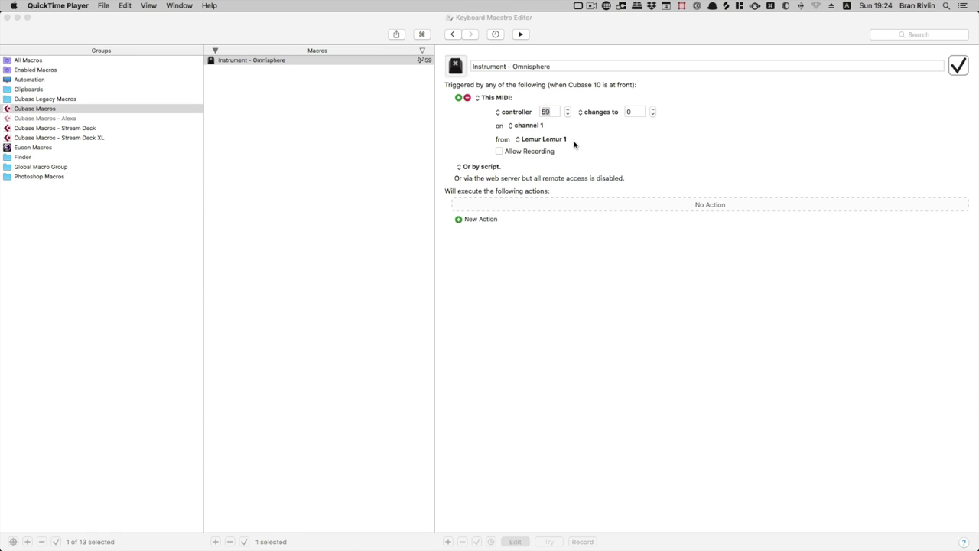
key("super+Tab")
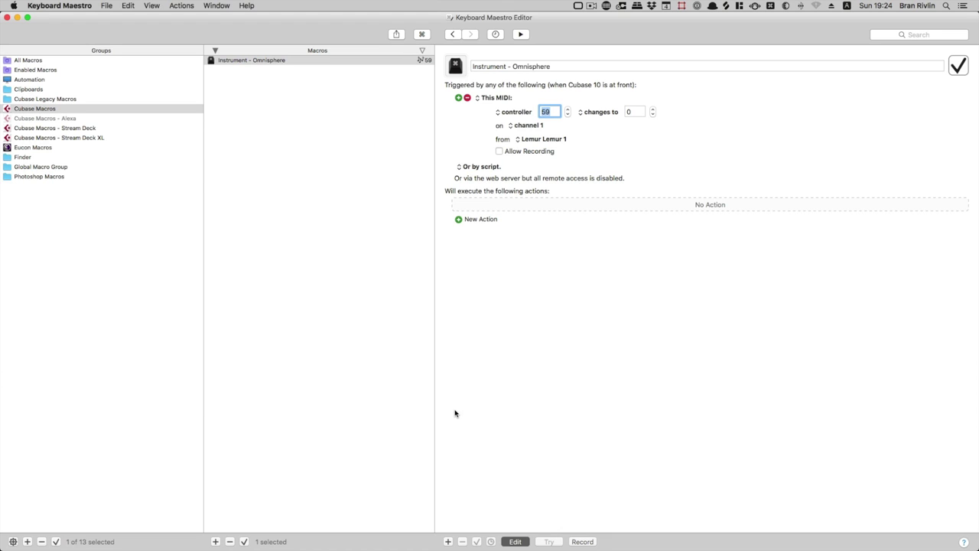
Find the "Select or Show a Menu Item" action by searching for "menu" and add it to the macro.
left_click(447, 542)
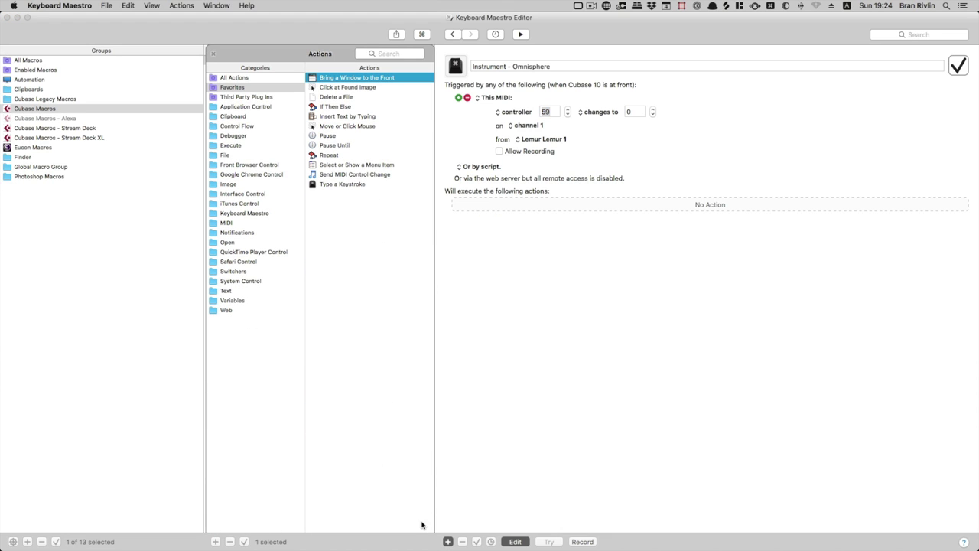
left_click(389, 53)
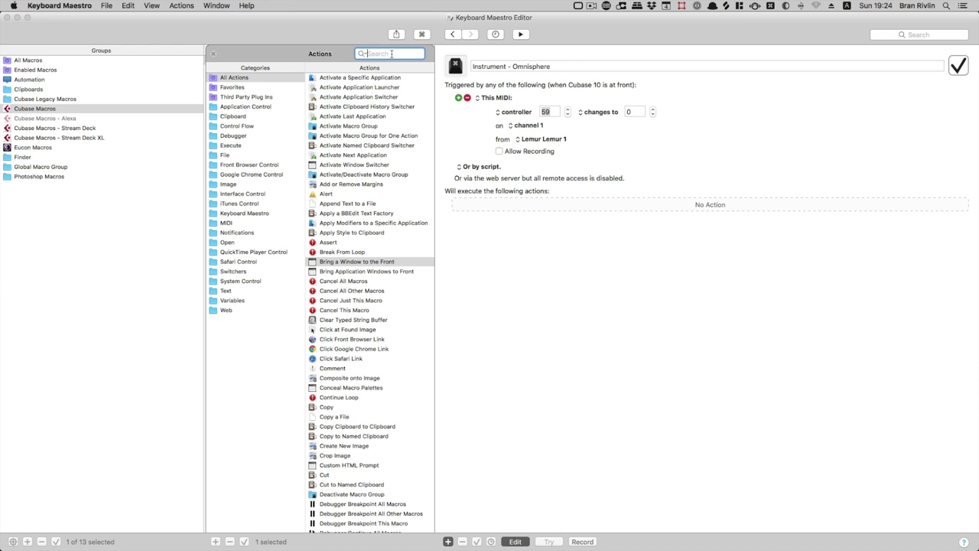
type("menu")
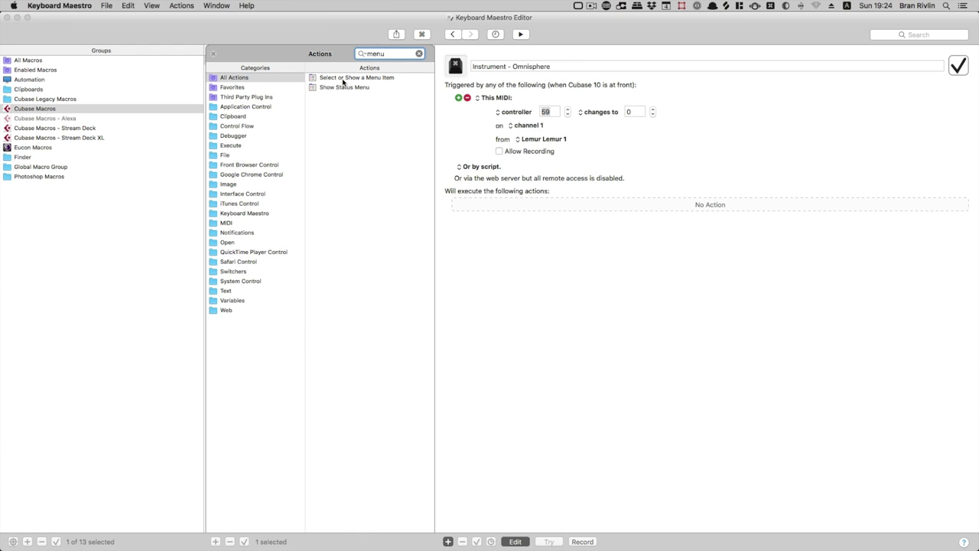
left_click_drag(334, 80, 709, 212)
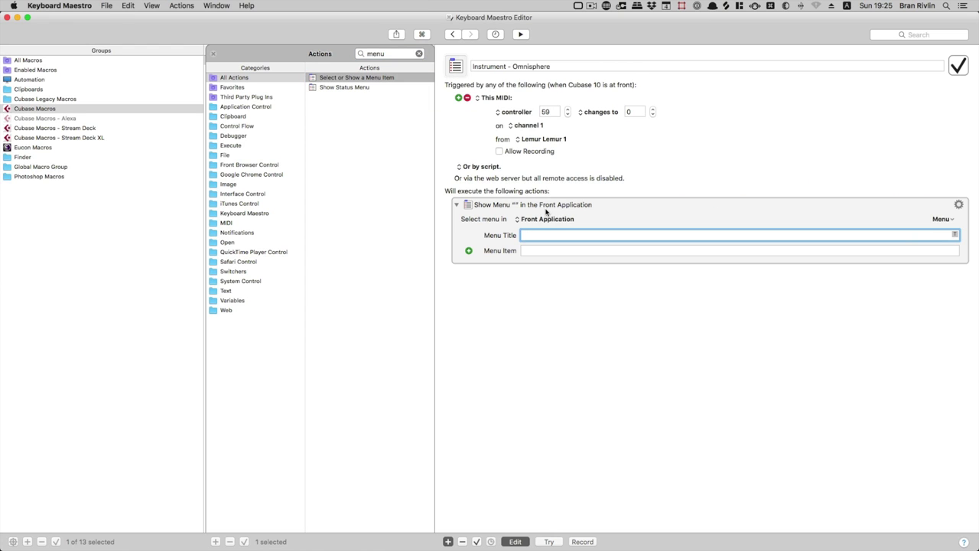
Set the menu action to choose Project > Add Track > Instrument in Cubase.
left_click(941, 219)
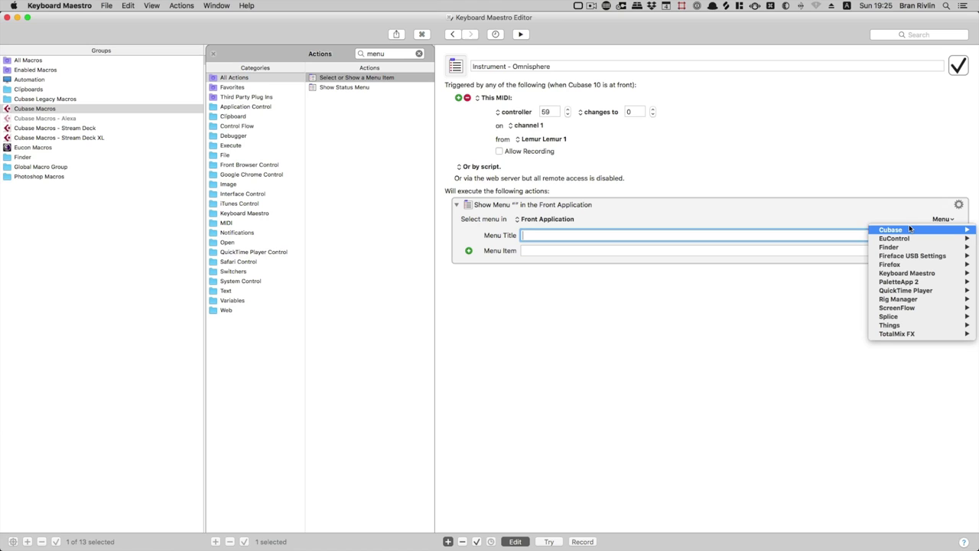
mouse_move(910, 229)
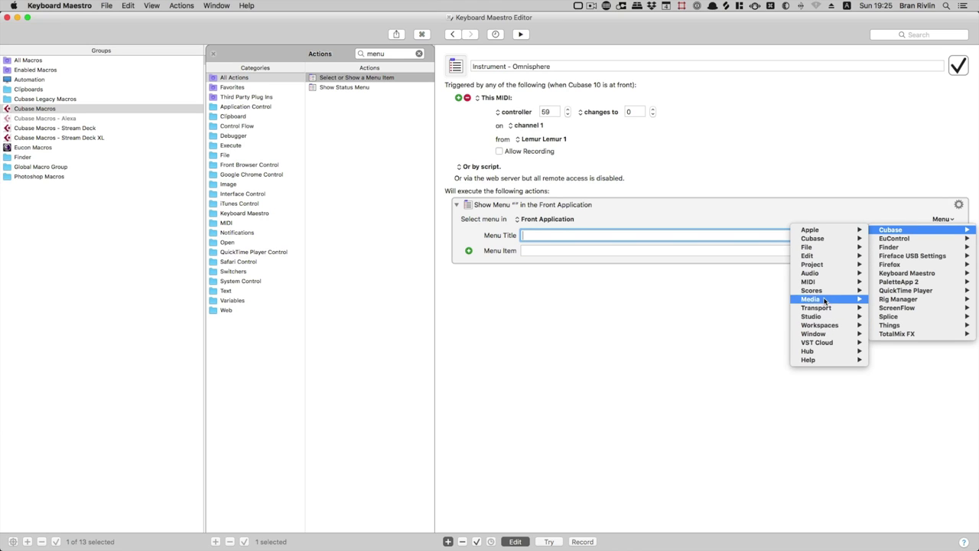
mouse_move(813, 264)
mouse_move(689, 265)
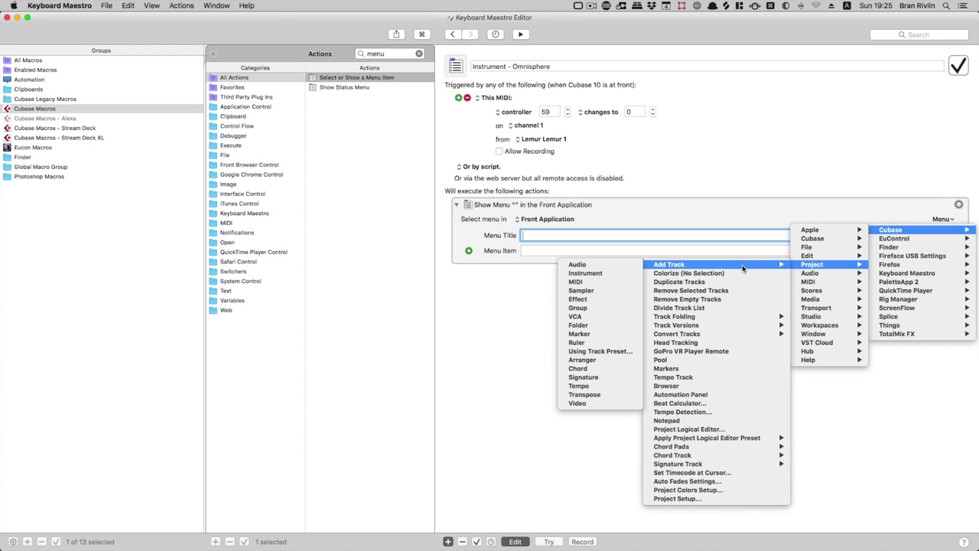
left_click(616, 274)
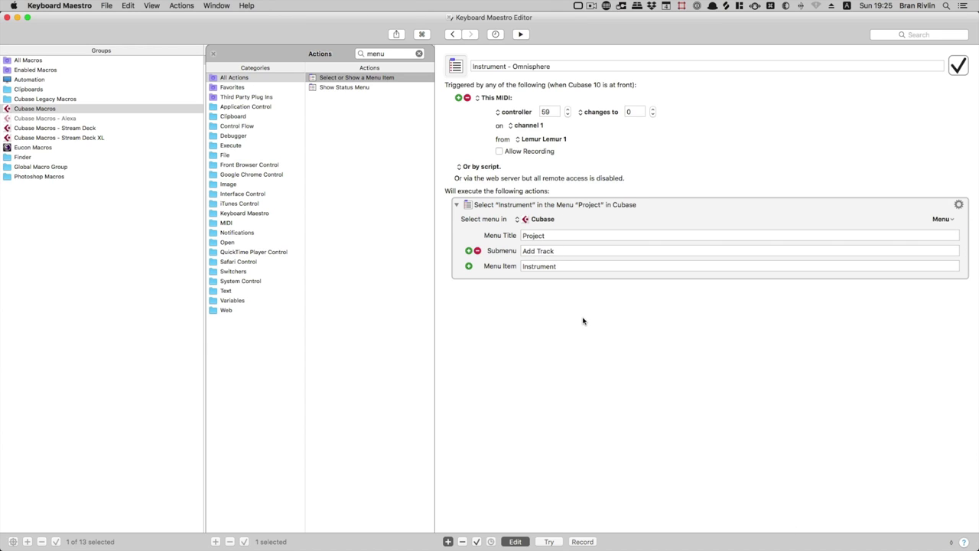
Switch to Cubase, start adding an instrument track, and examine the plug-in list and its search field in the Add Track dialog.
key("super+Tab")
key("super+Tab")
right_click(179, 151)
left_click(164, 145)
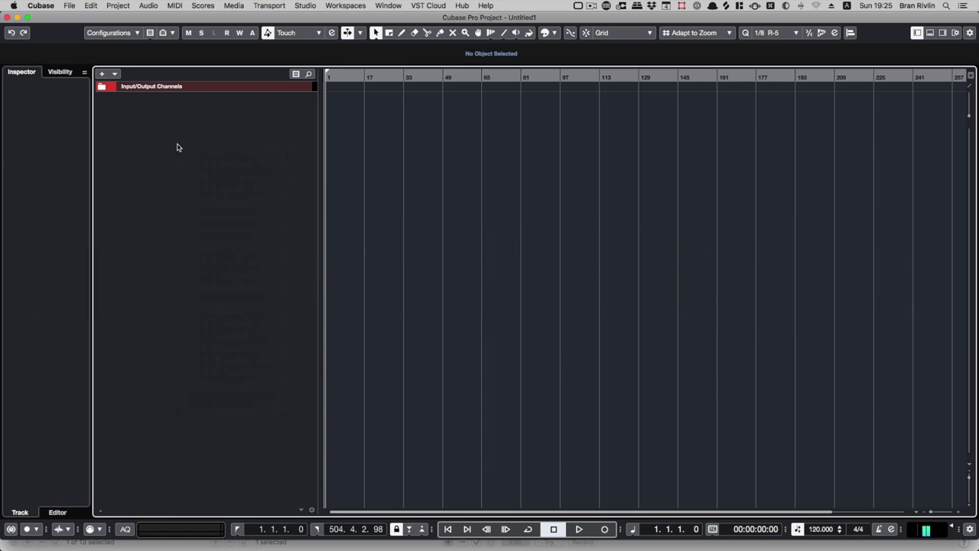
right_click(162, 168)
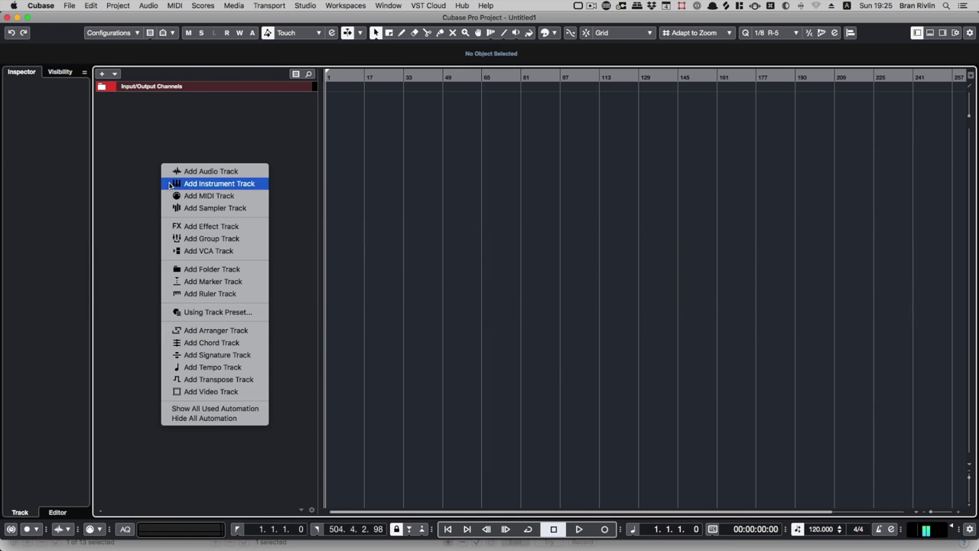
left_click(170, 185)
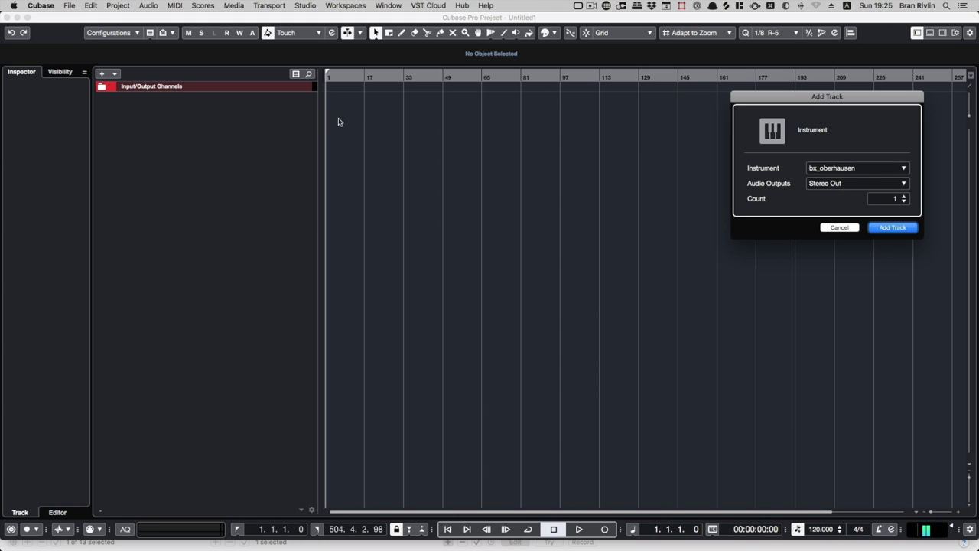
left_click(835, 169)
scroll(778, 249, "down", 2)
scroll(779, 248, "up", 2)
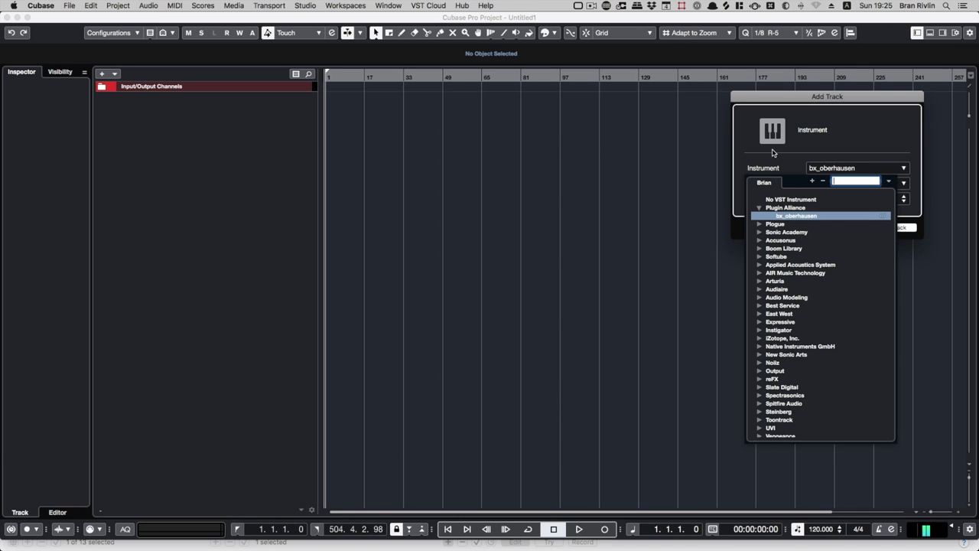
Return to Keyboard Maestro and add a Pause action of 0.2 seconds after the menu selection action.
key("super+Tab")
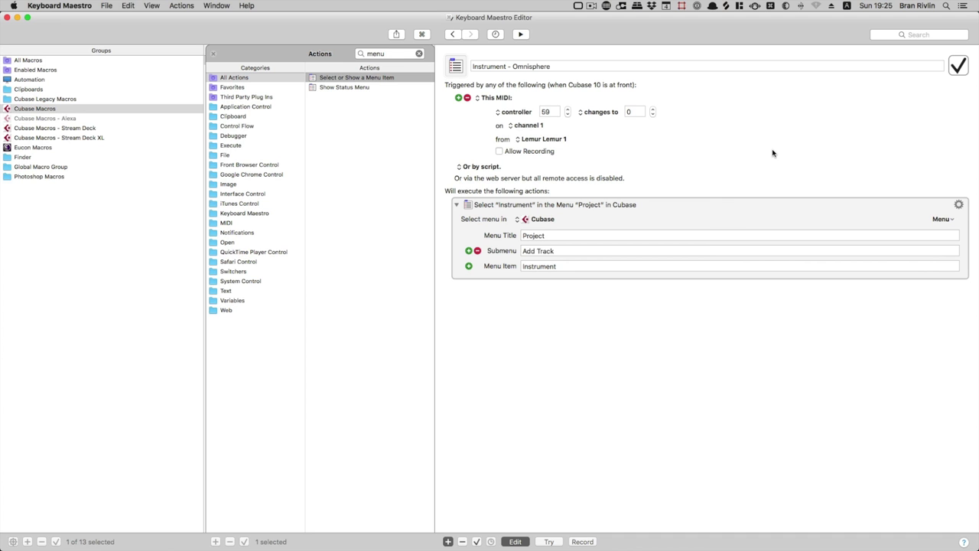
double_click(393, 53)
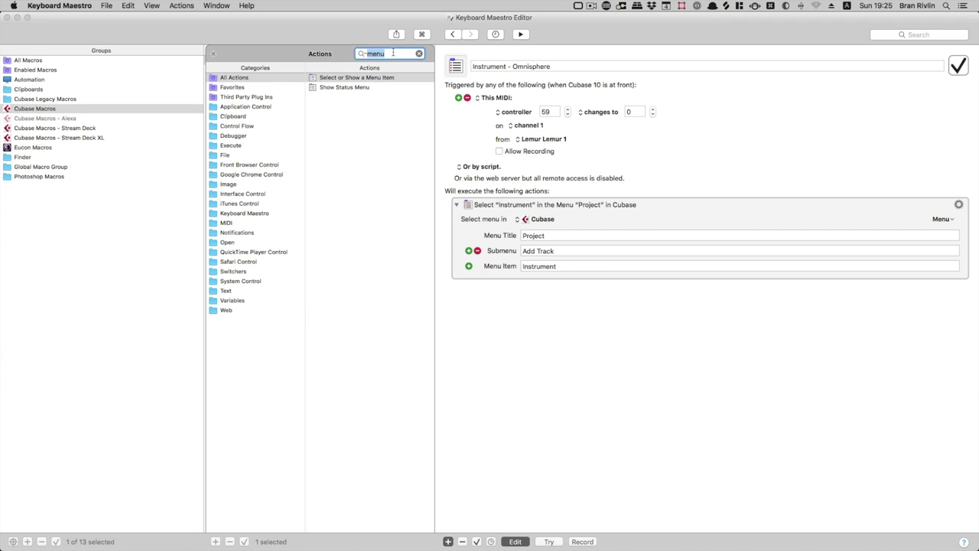
type("pause")
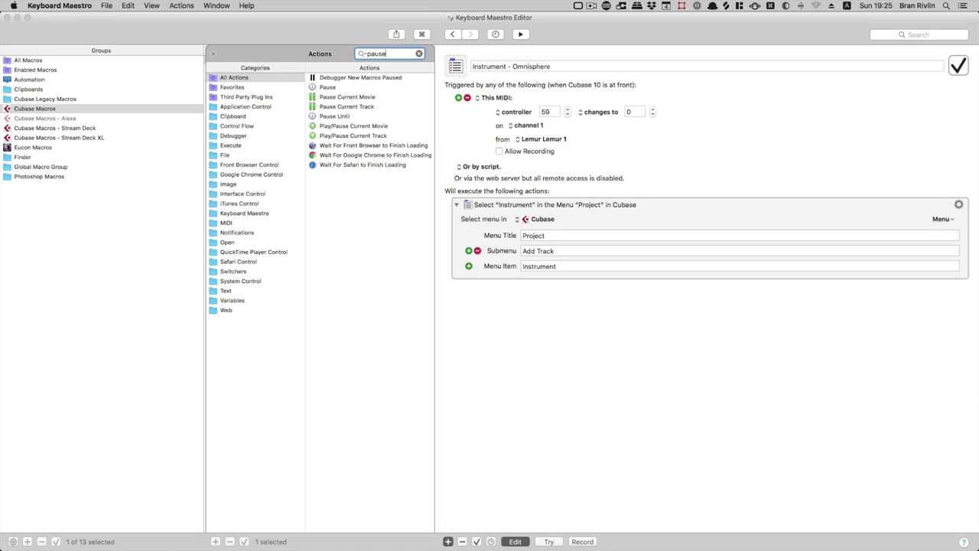
left_click_drag(330, 91, 515, 292)
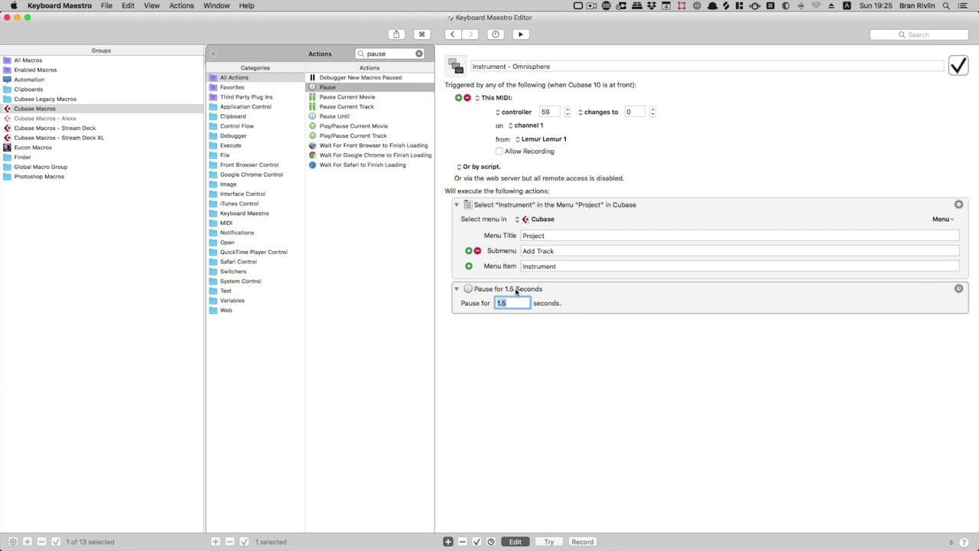
type("0.2")
left_click(419, 307)
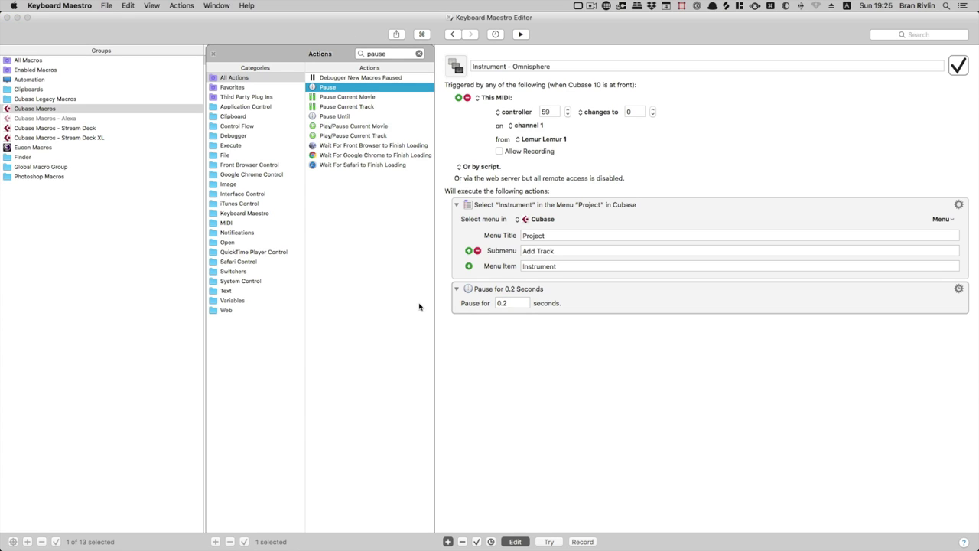
Search the actions for "mouse" and add a Move or Click Mouse action below the 0.2-second pause.
double_click(390, 54)
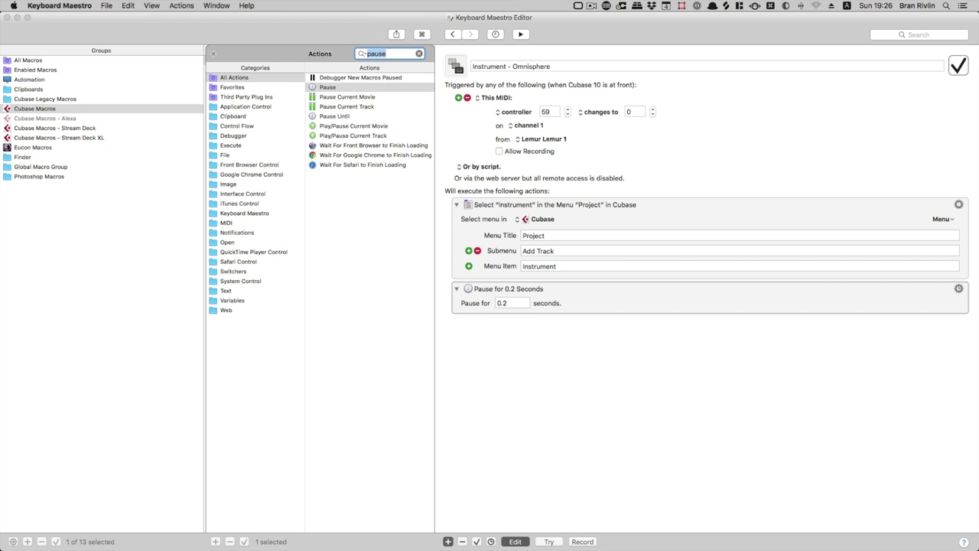
type("mouse")
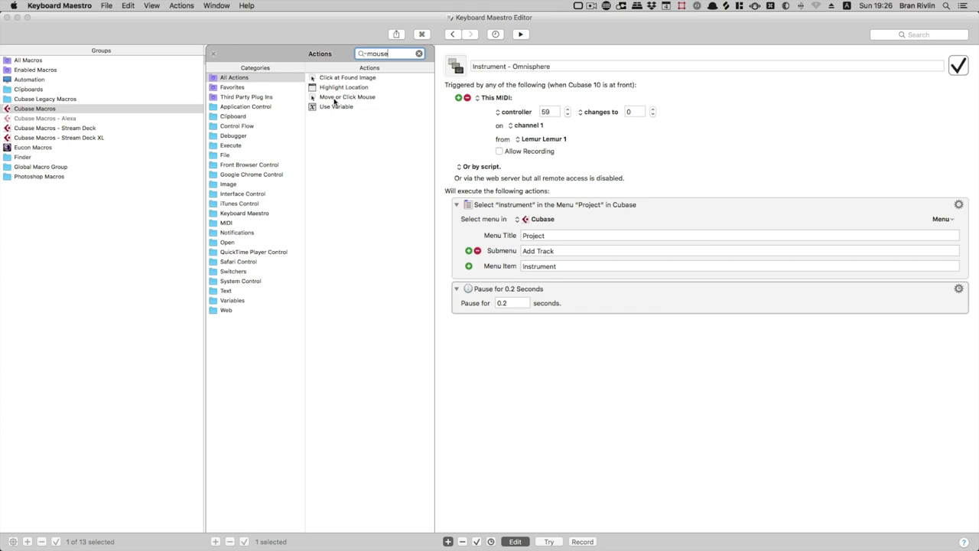
left_click_drag(334, 99, 565, 313)
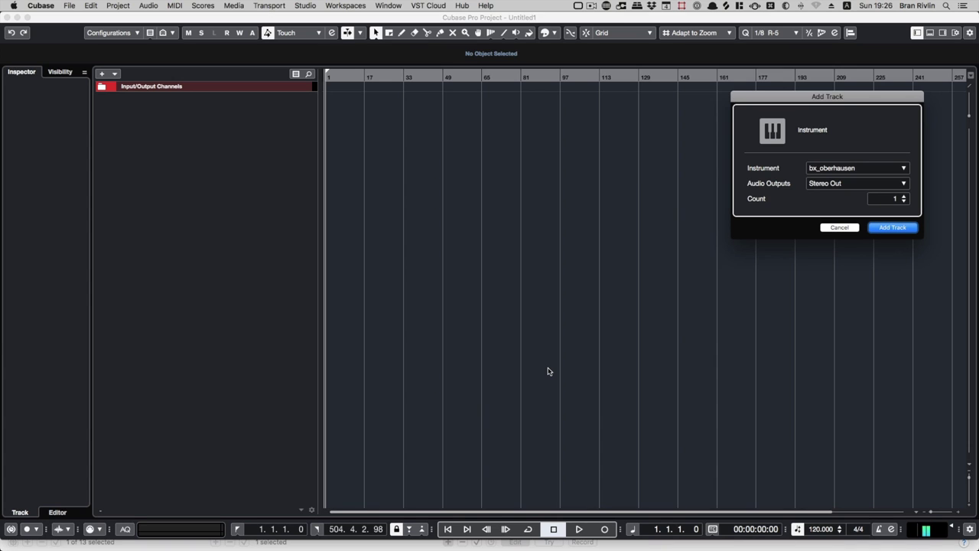
Centre Cubase's Add Track dialog and capture the Instrument field's position, about (186,150) from the front window's corner, for the Keyboard Maestro mouse click action.
left_click_drag(805, 99, 535, 144)
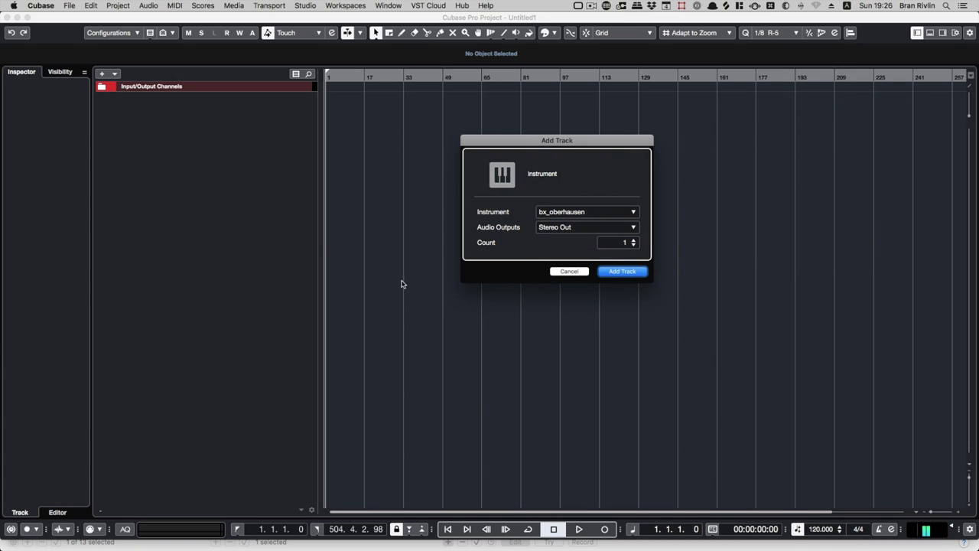
key("super+Tab")
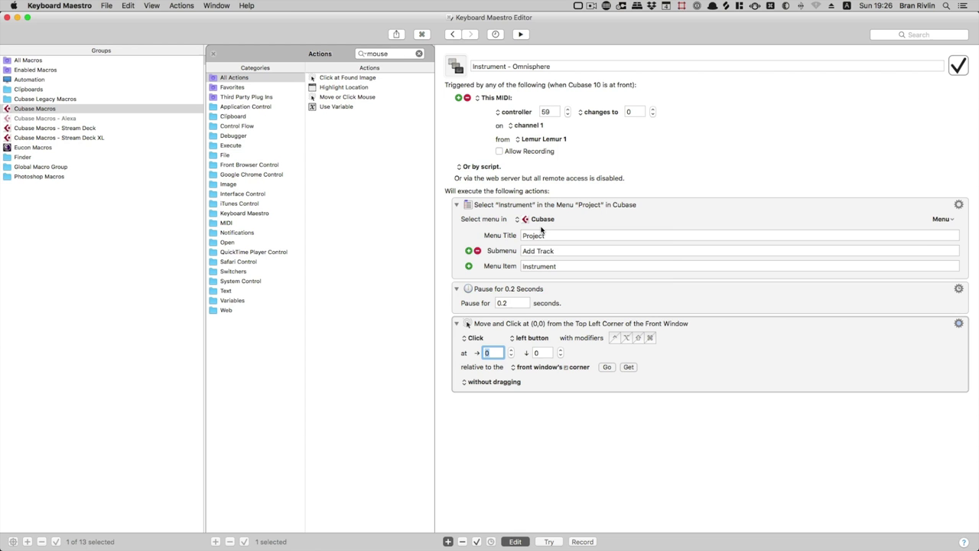
left_click(628, 367)
key("super+Tab")
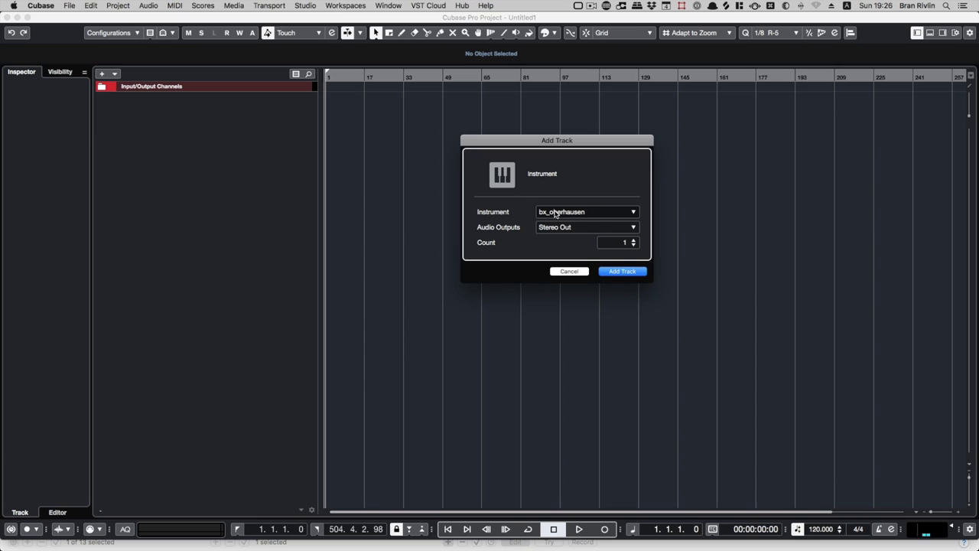
key("Escape")
key("super+Tab")
Try choosing Omnisphere as the instrument in Cubase's Add Track dialog by searching the plug-in list for "omni".
left_click(559, 215)
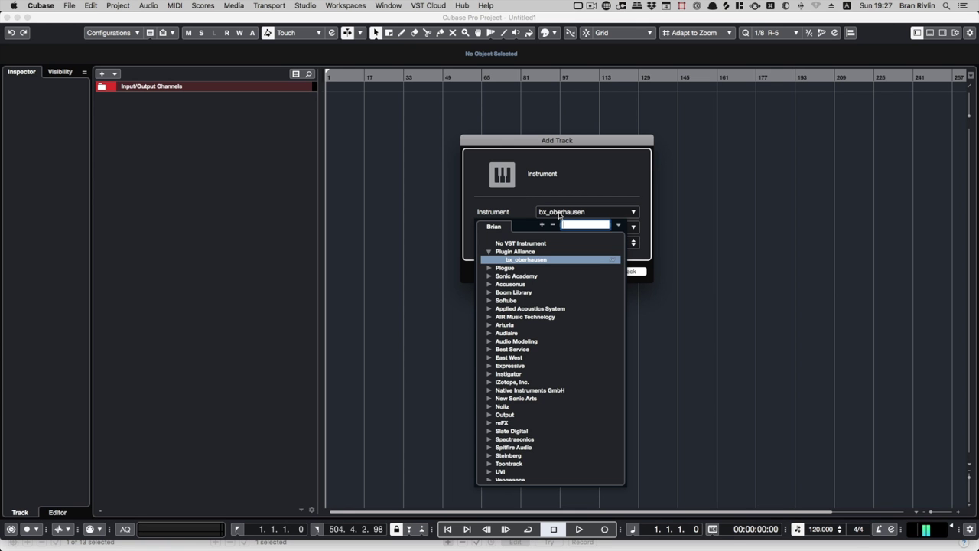
type("omni")
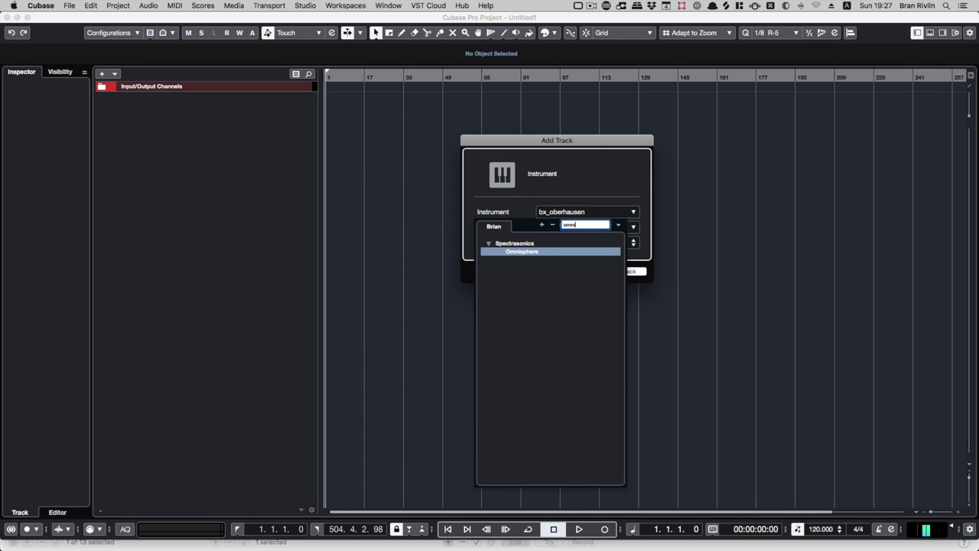
left_click(581, 188)
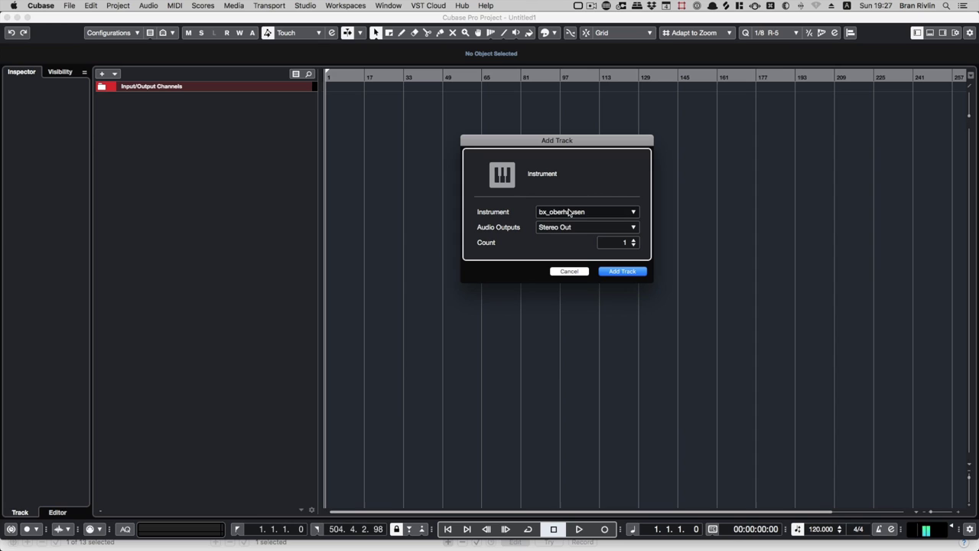
left_click(568, 213)
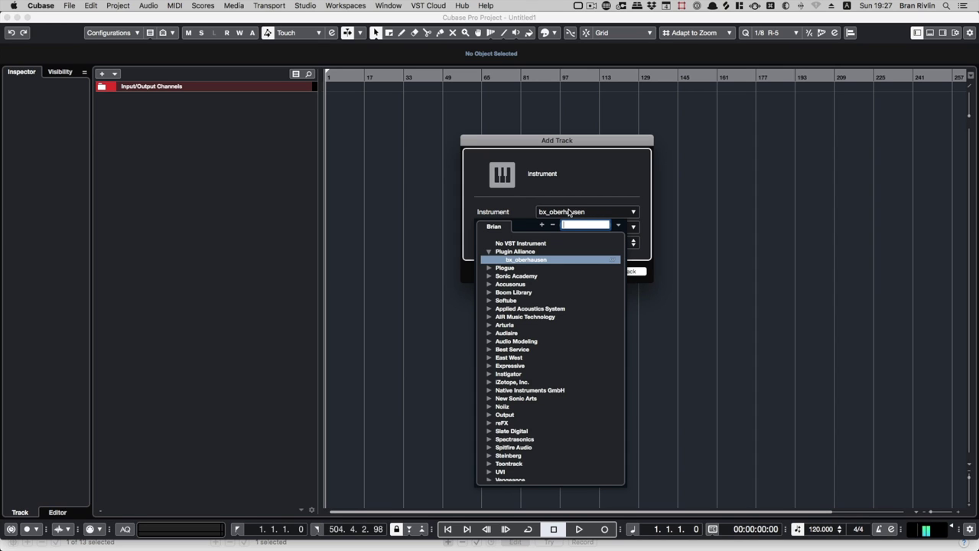
type("omni")
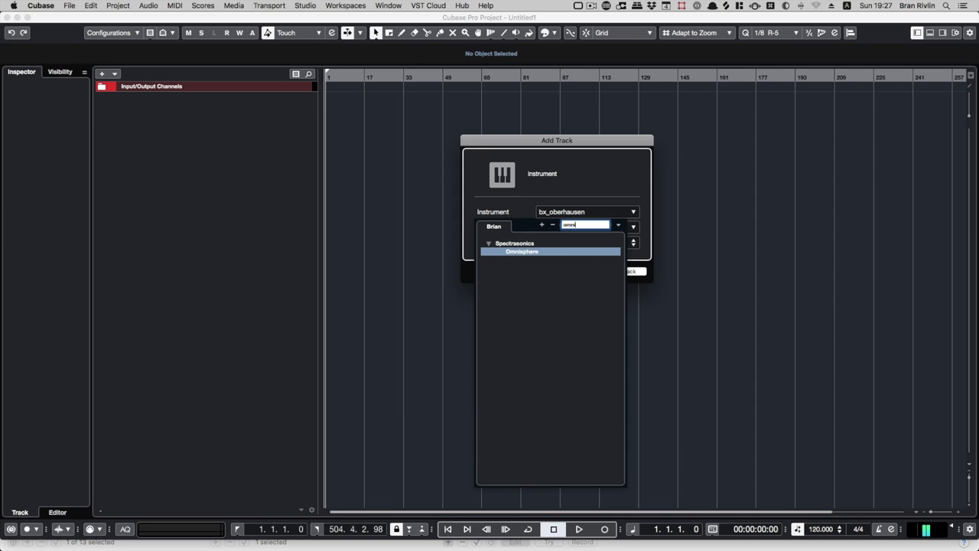
key("Return")
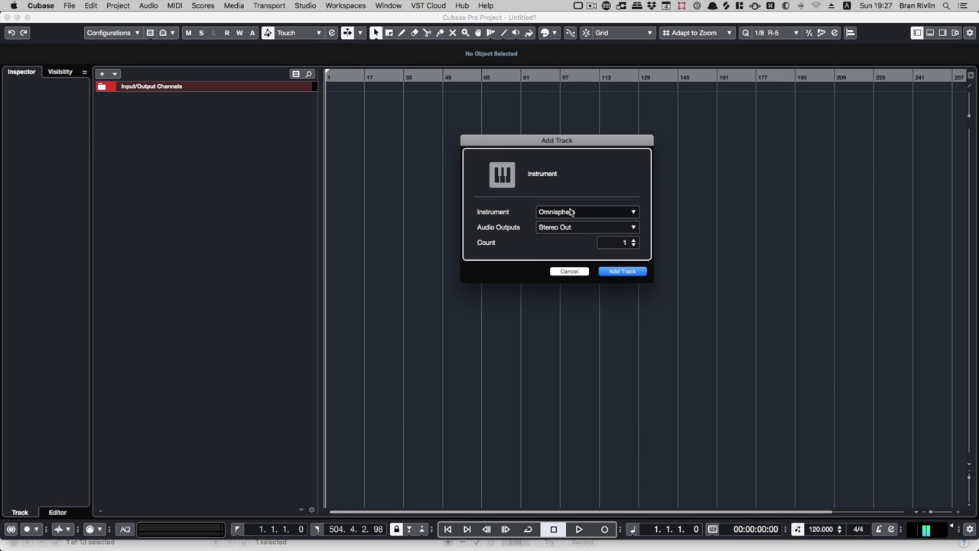
Return to Keyboard Maestro and add an Insert Text by Typing action with the text "omnisphere" after the mouse click action.
key("super+Tab")
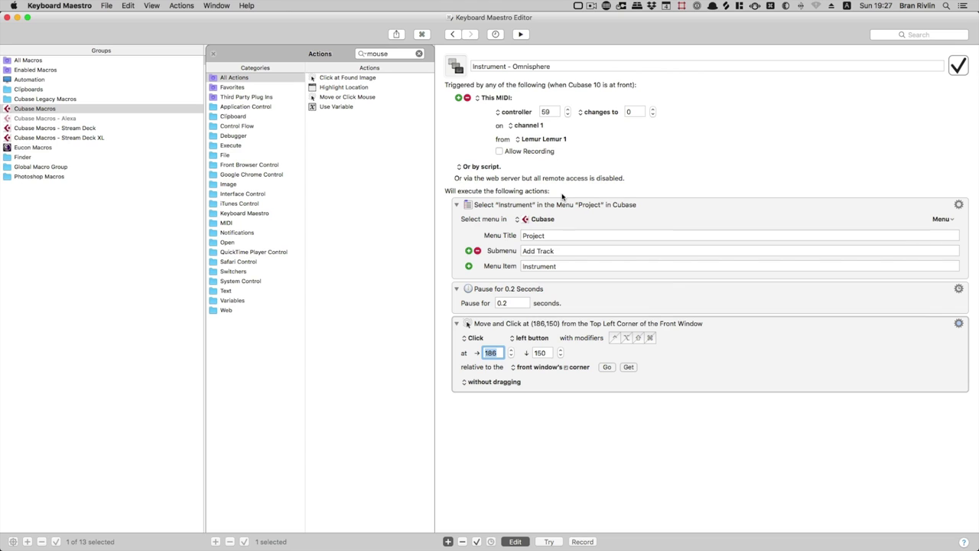
double_click(397, 52)
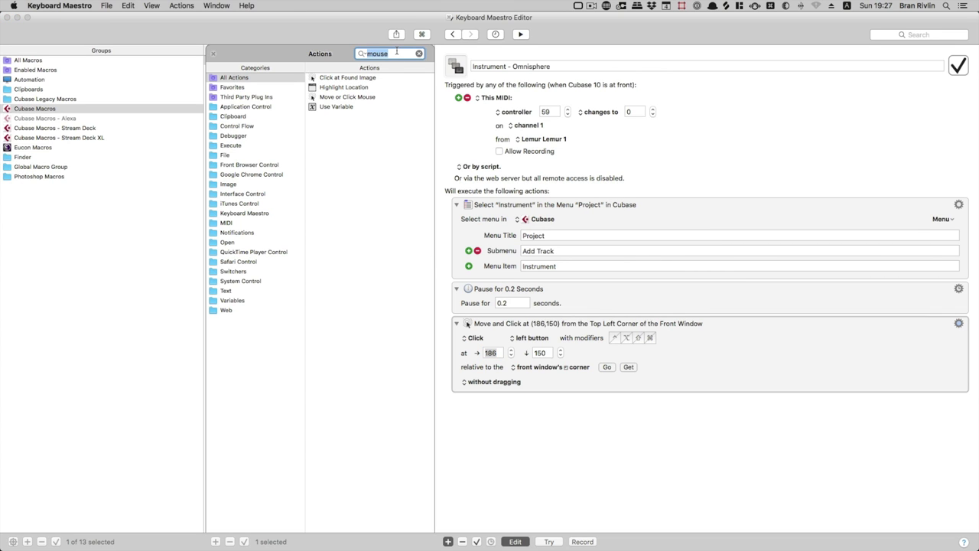
type("type")
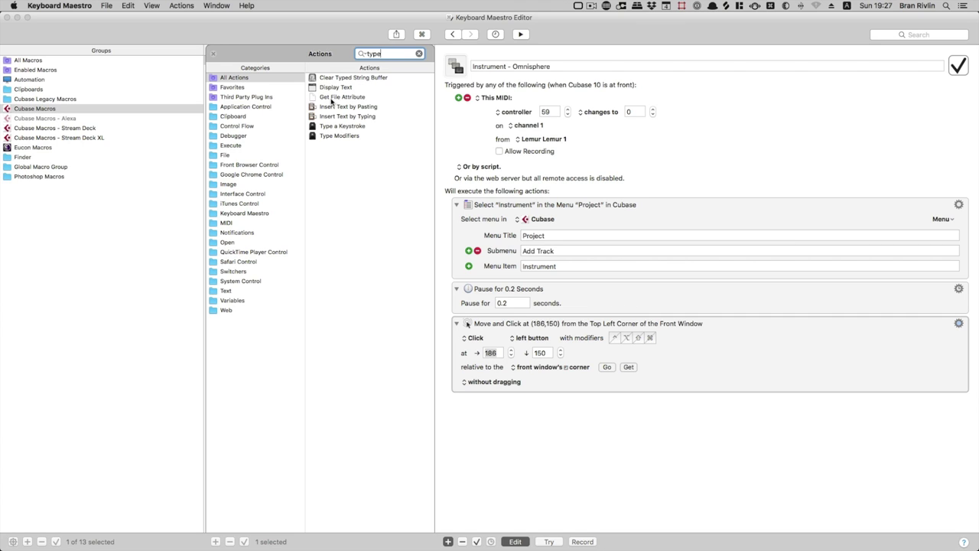
left_click_drag(348, 116, 481, 391)
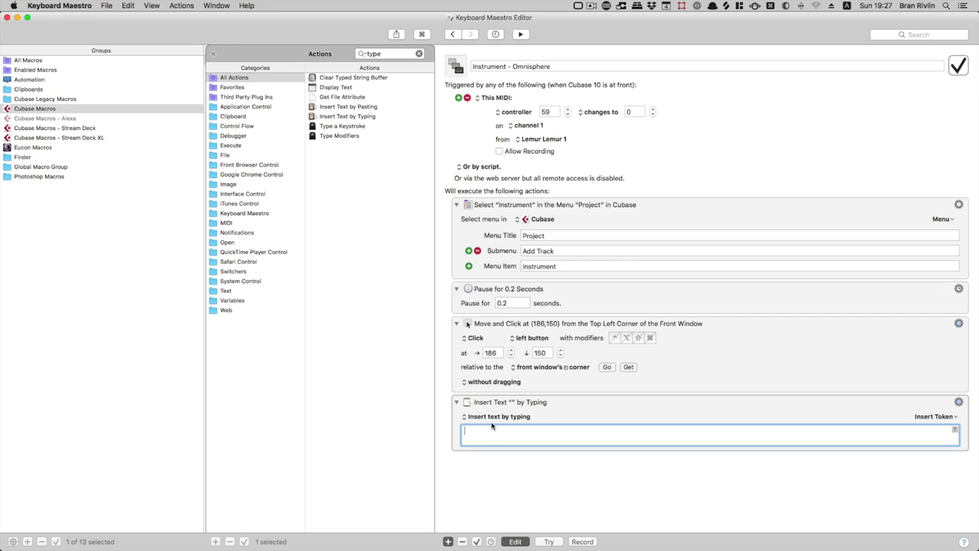
type("omnisphere")
Search the actions for "keystr" and add a Type a Keystroke action simulating Return below the text insertion.
left_click(386, 53)
type("keystr")
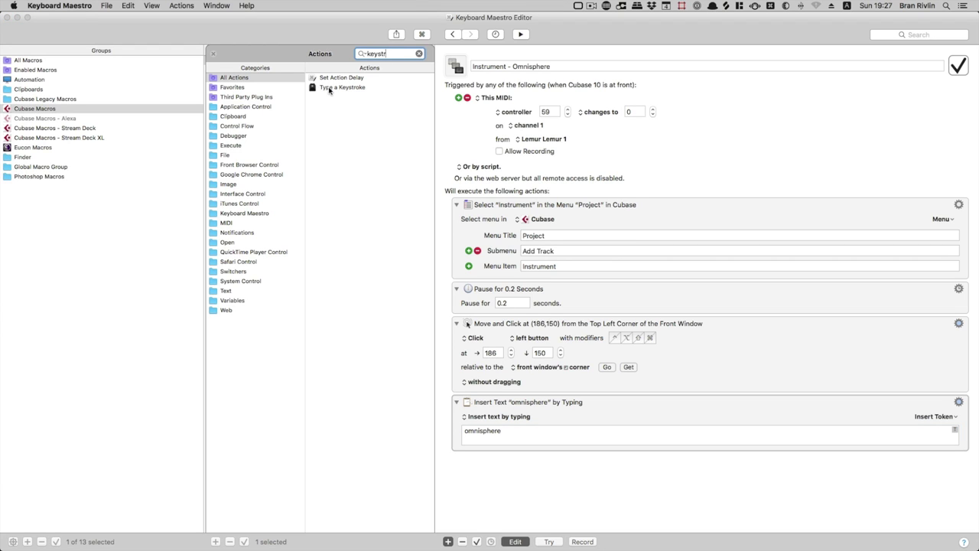
left_click_drag(329, 89, 495, 461)
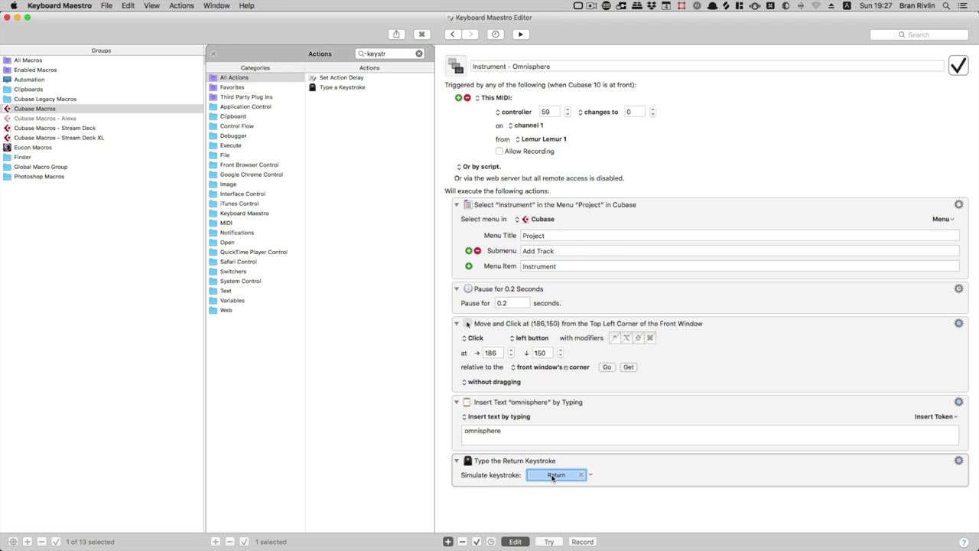
left_click(638, 477)
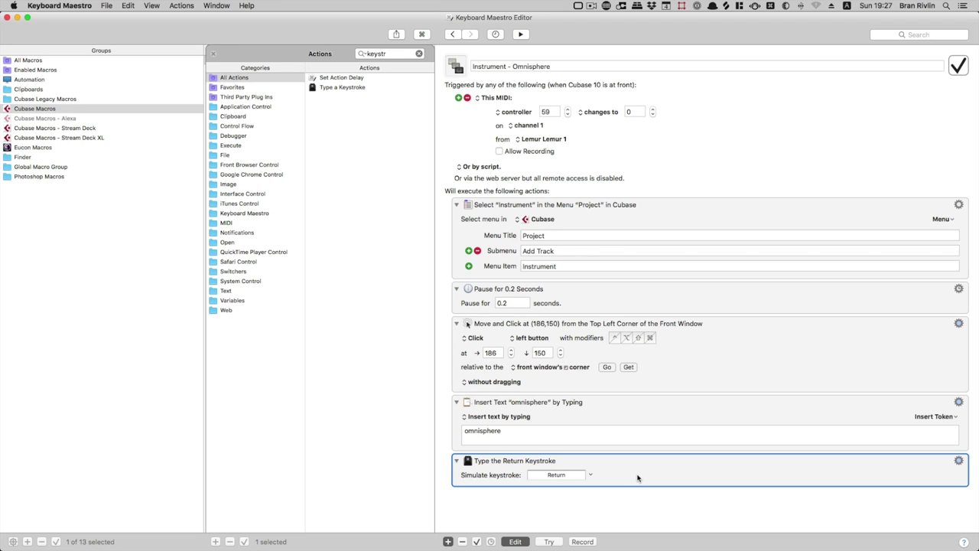
Try recording different keys, such as K, for the simulated keystroke and set it back to Return.
left_click(556, 475)
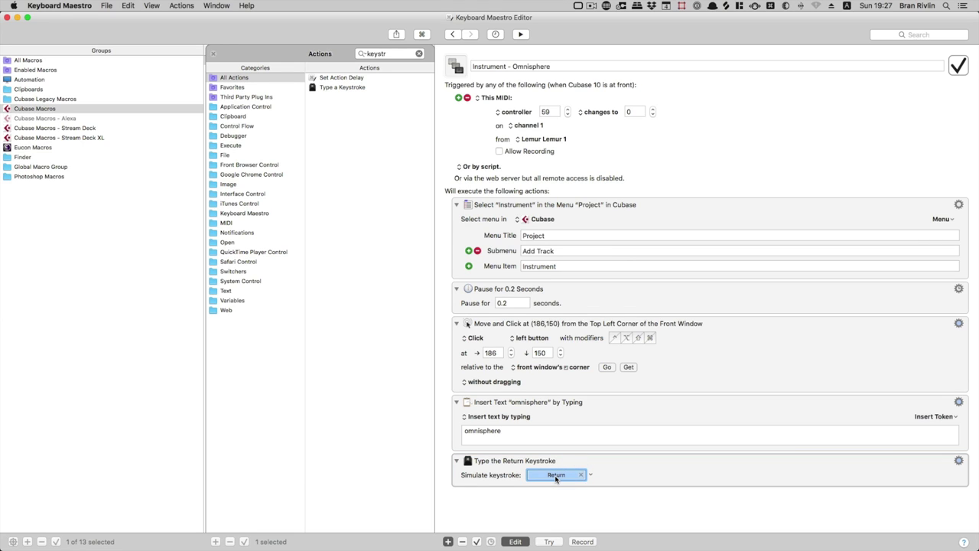
key("BackSpace")
left_click(555, 476)
key("k")
key("BackSpace")
left_click(557, 476)
key("Return")
Find the Pause action and add it below the Return keystroke with a duration of 0.1 seconds.
left_click(387, 54)
type("pause")
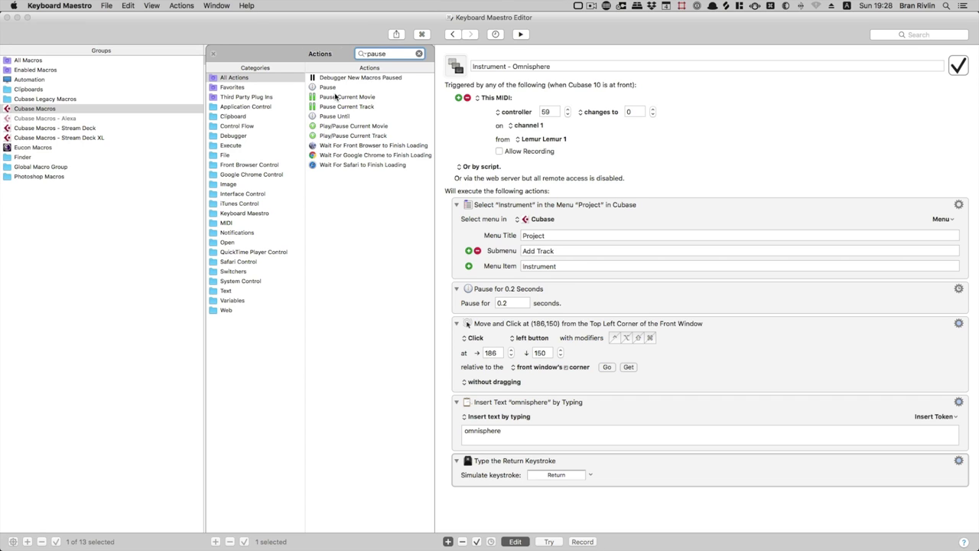
left_click_drag(327, 87, 515, 485)
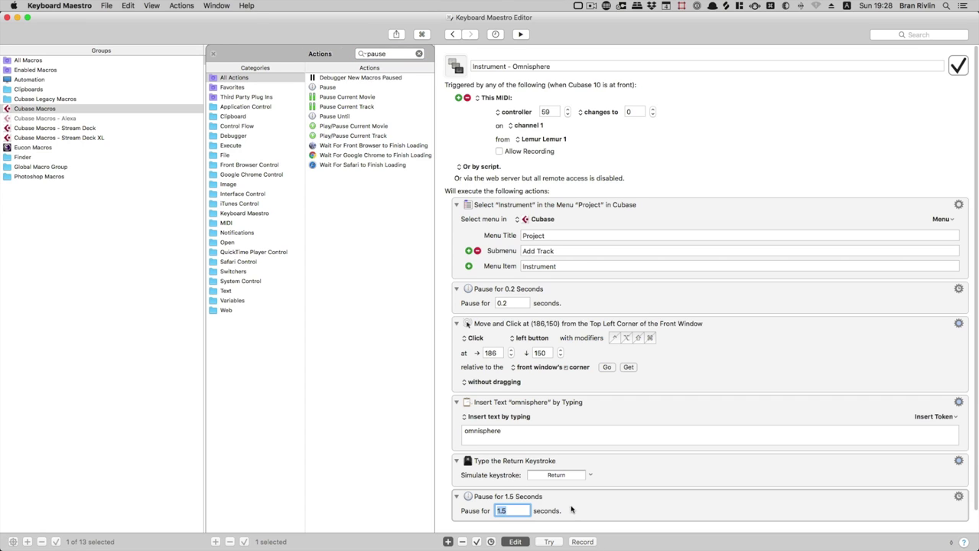
type("0.1")
scroll(603, 508, "down", 2)
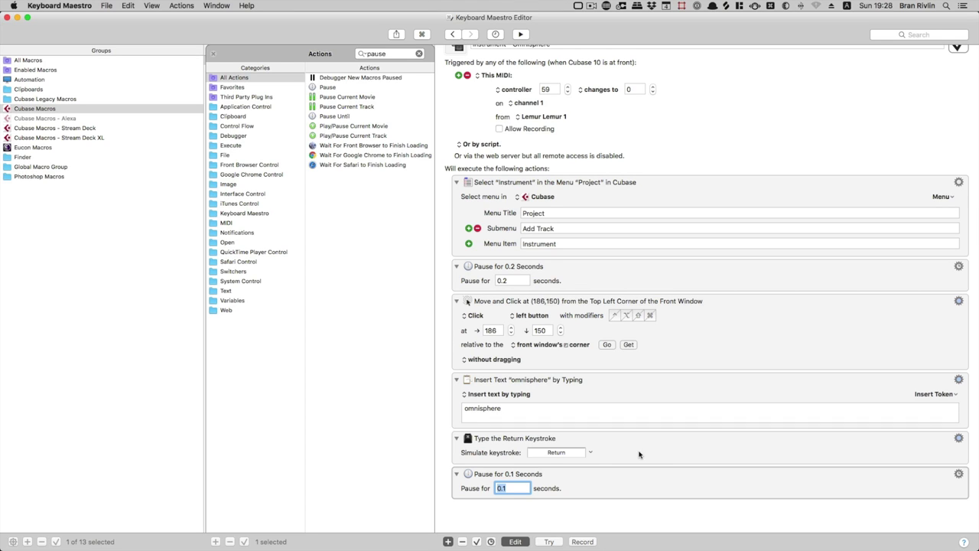
Duplicate the Return keystroke action and place the copy below the 0.1-second pause.
left_click(641, 453)
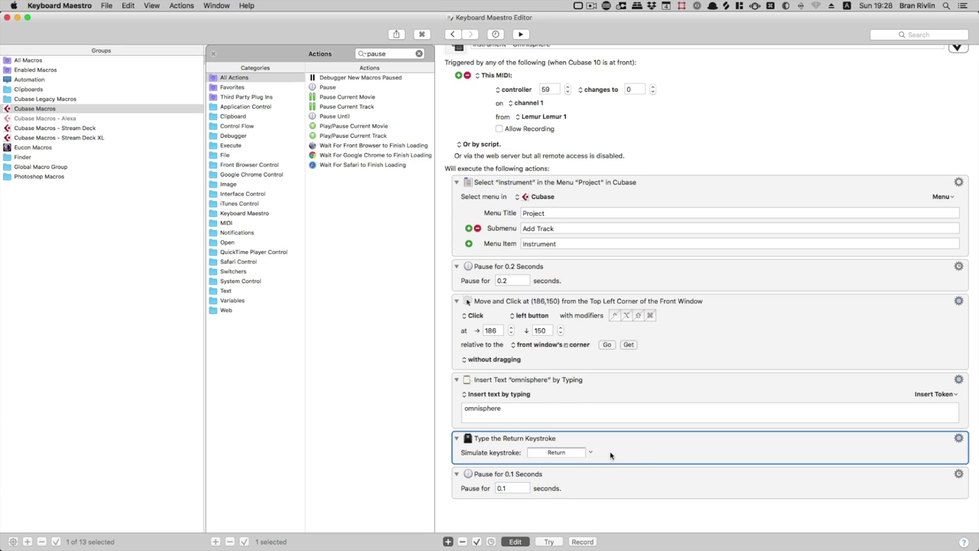
left_click_drag(638, 454, 622, 500)
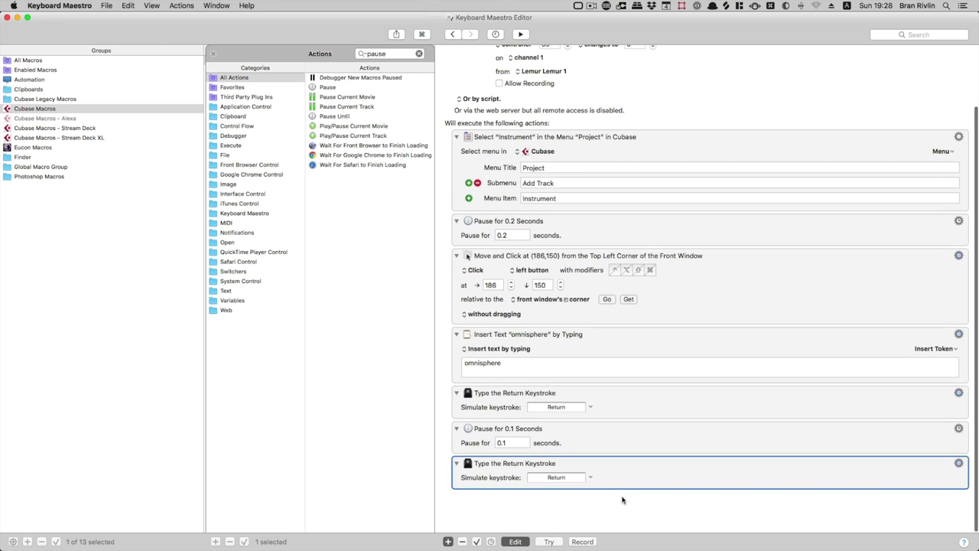
scroll(621, 501, "up", 1)
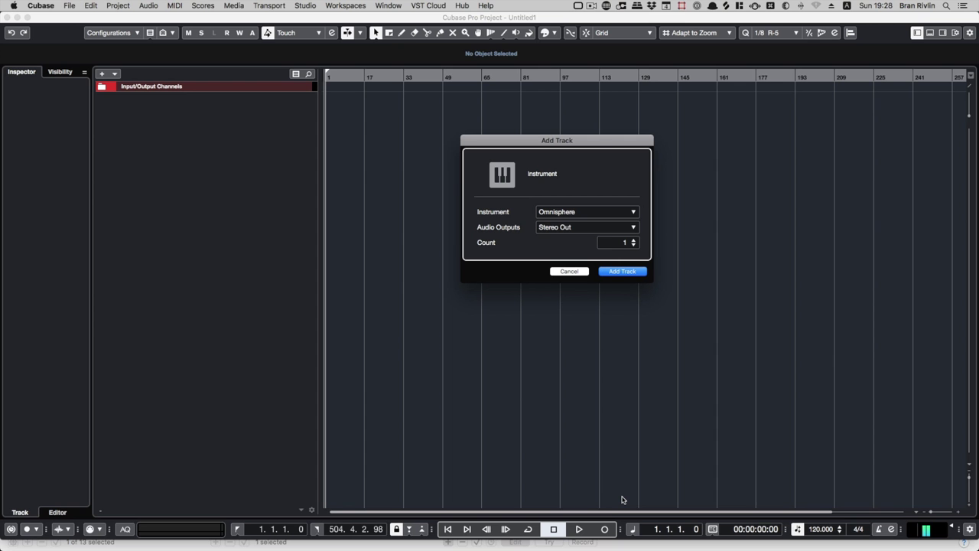
Cancel the Add Track dialog in Cubase and open the Project Logical Editor through a help search for "logical".
left_click(570, 271)
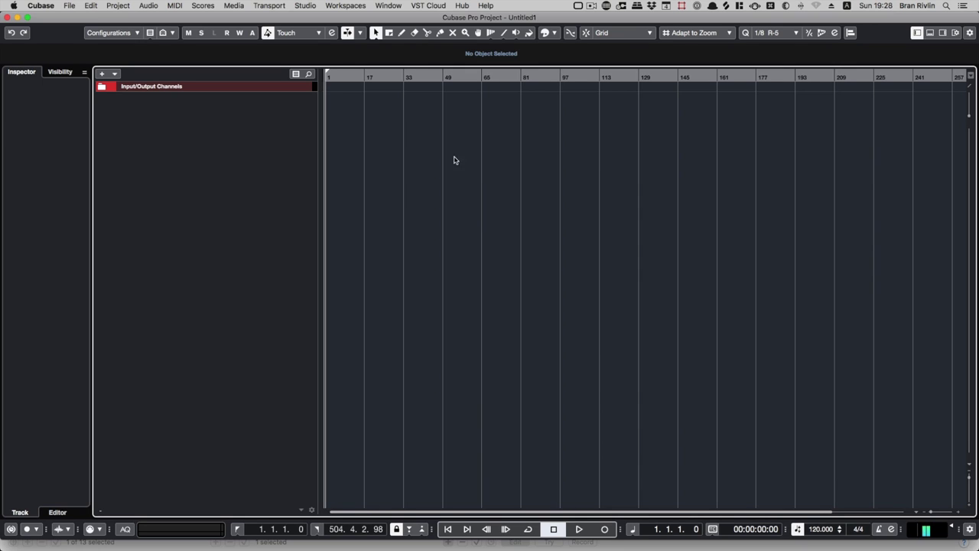
left_click(485, 5)
type("logical")
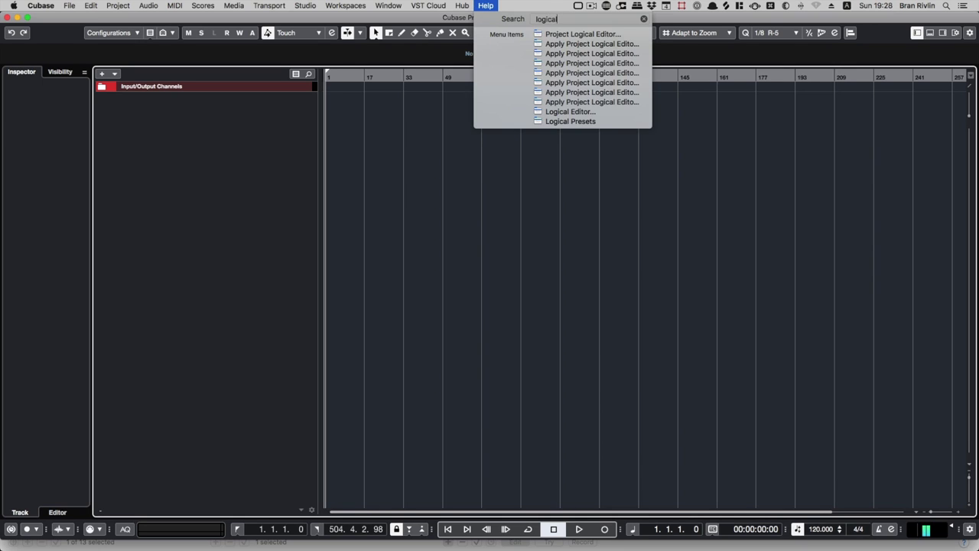
key("Down")
left_click(304, 234)
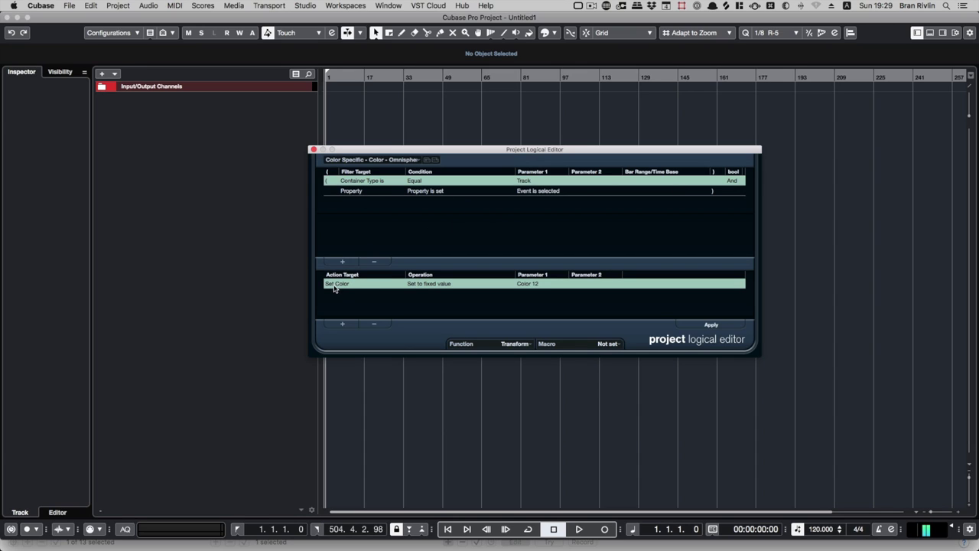
Examine the Omnisphere colour preset's Set Color palette and preset naming dialog without changing them, and return to Keyboard Maestro.
left_click(536, 285)
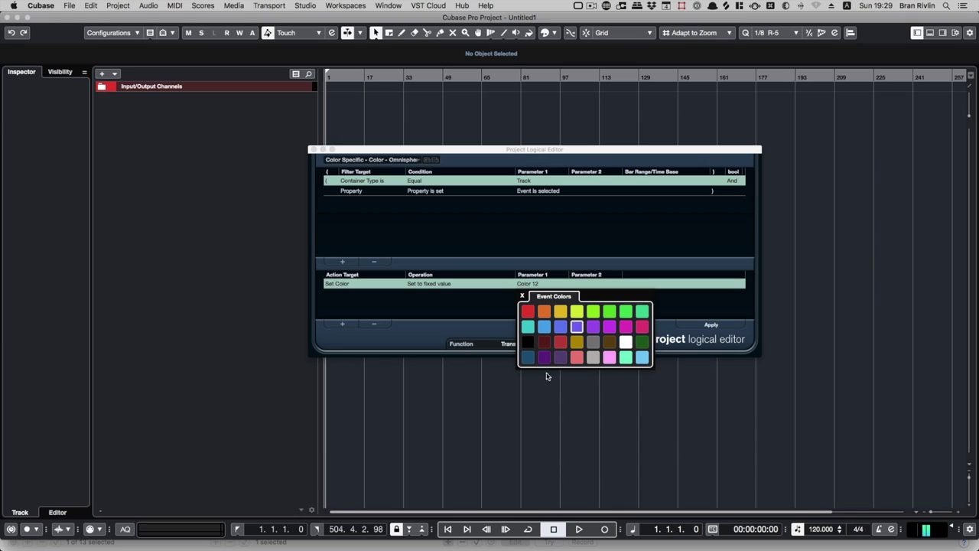
left_click(522, 297)
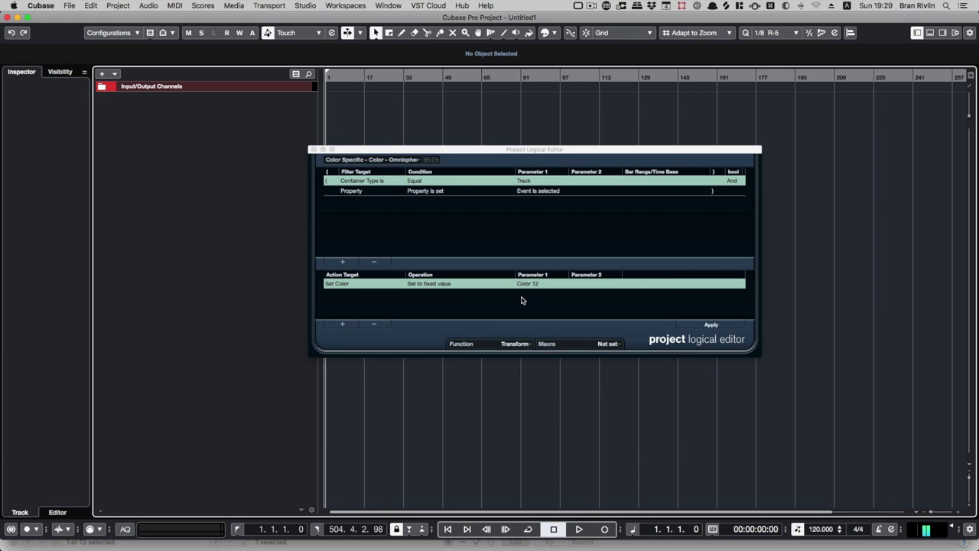
left_click(427, 161)
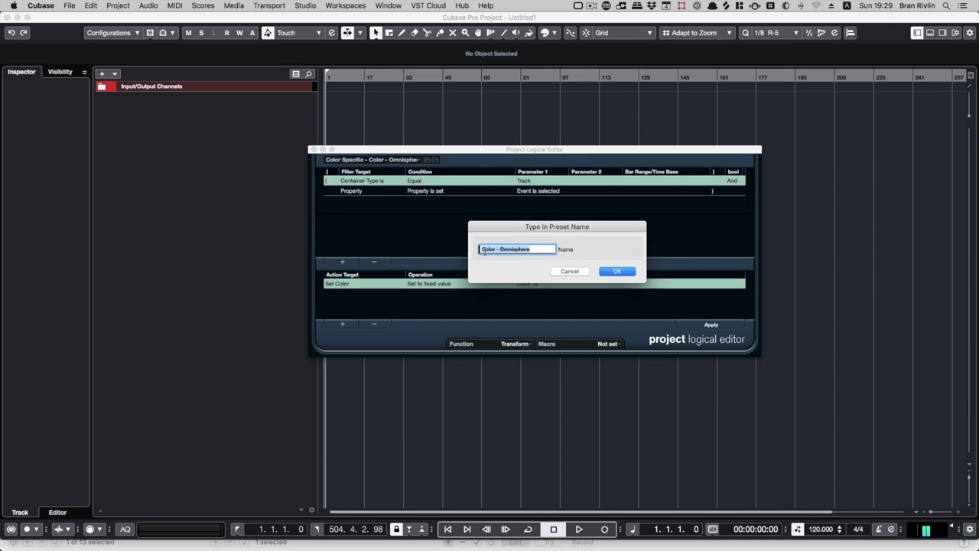
left_click(571, 273)
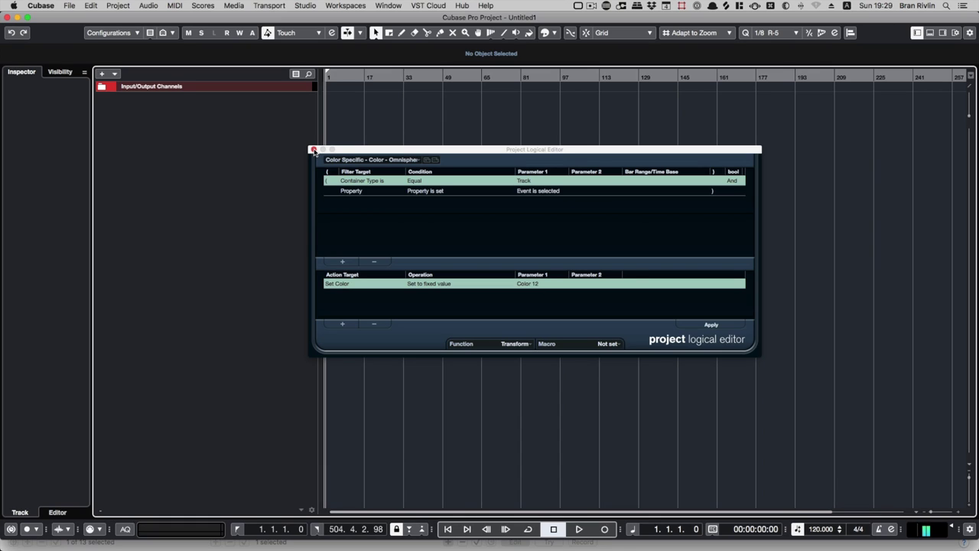
left_click(313, 150)
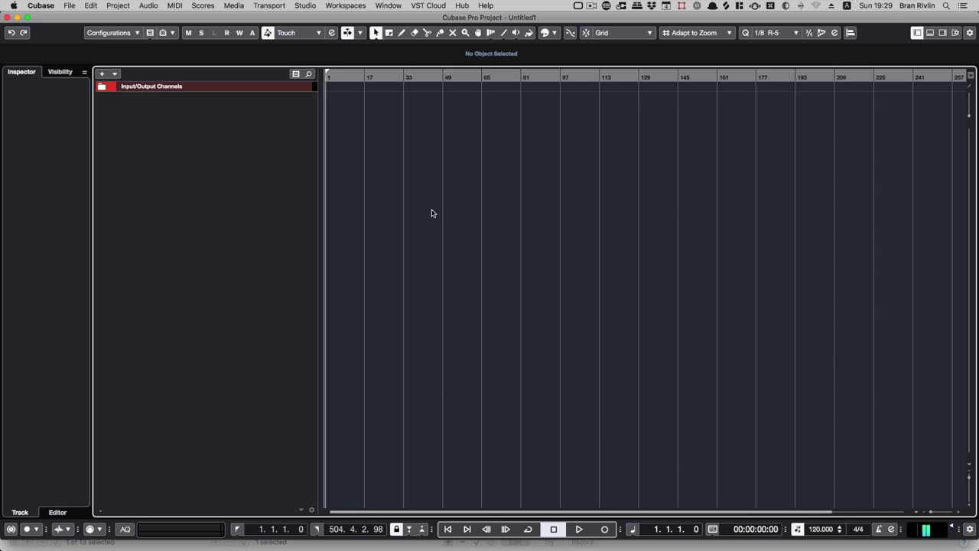
key("super+Tab")
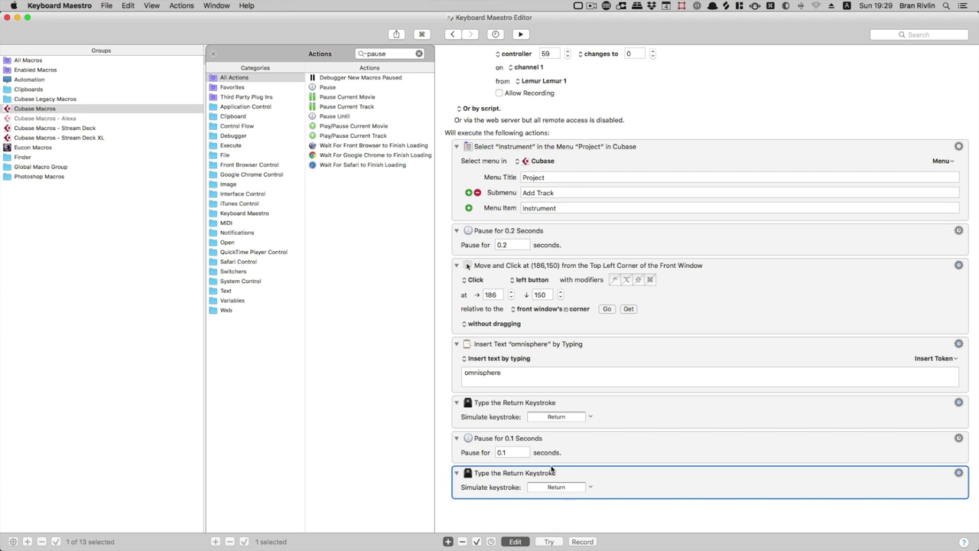
Add a Pause Until action below the last Return keystroke, requiring all of its conditions to be true.
key("super+Tab")
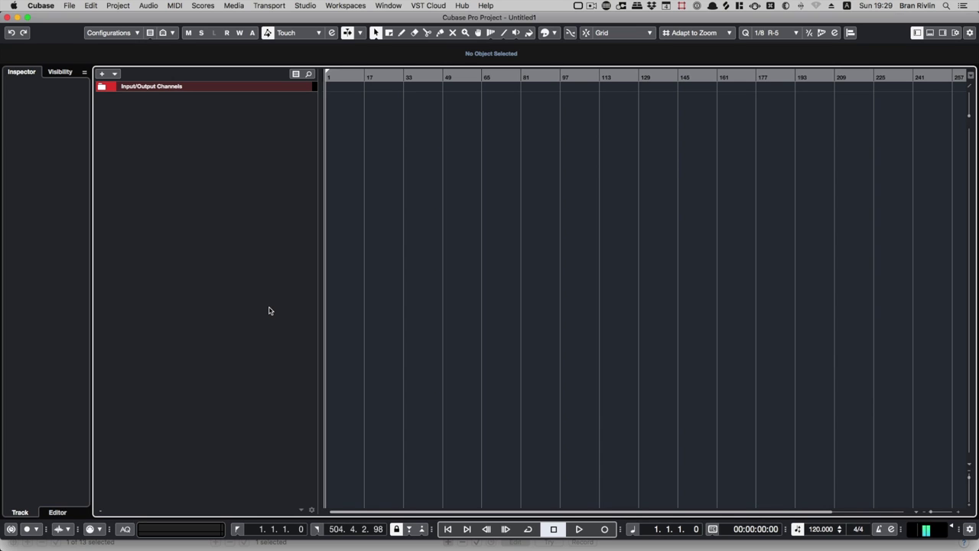
key("super+Tab")
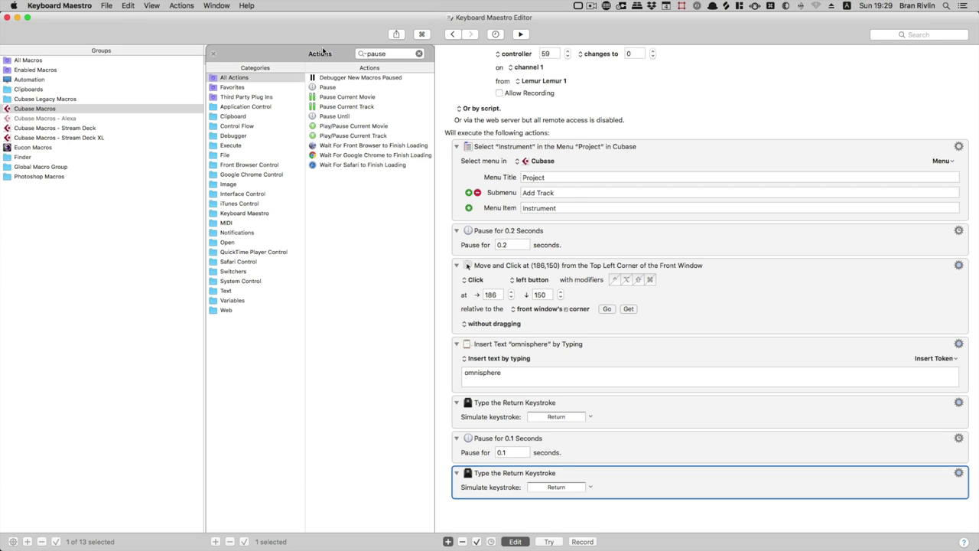
scroll(753, 138, "down", 1)
left_click(387, 55)
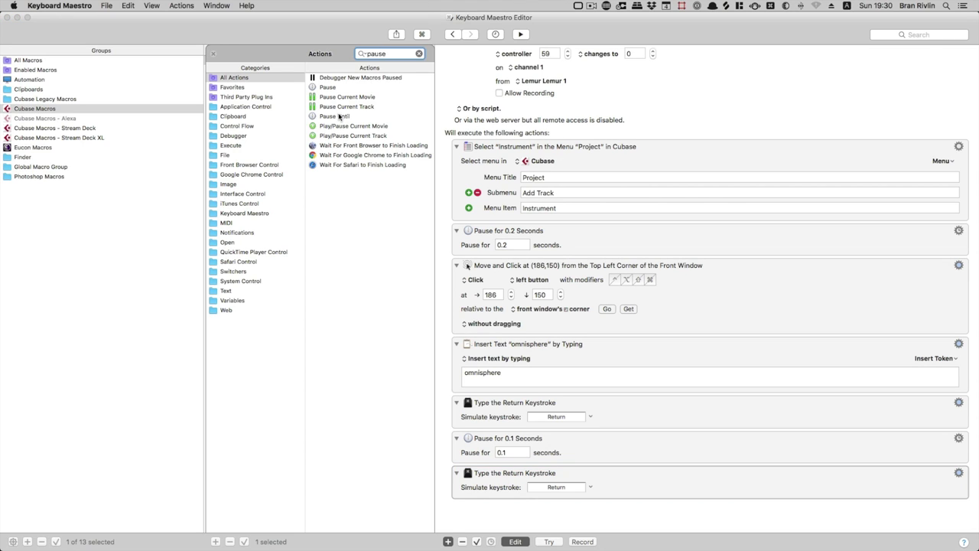
left_click_drag(339, 116, 494, 503)
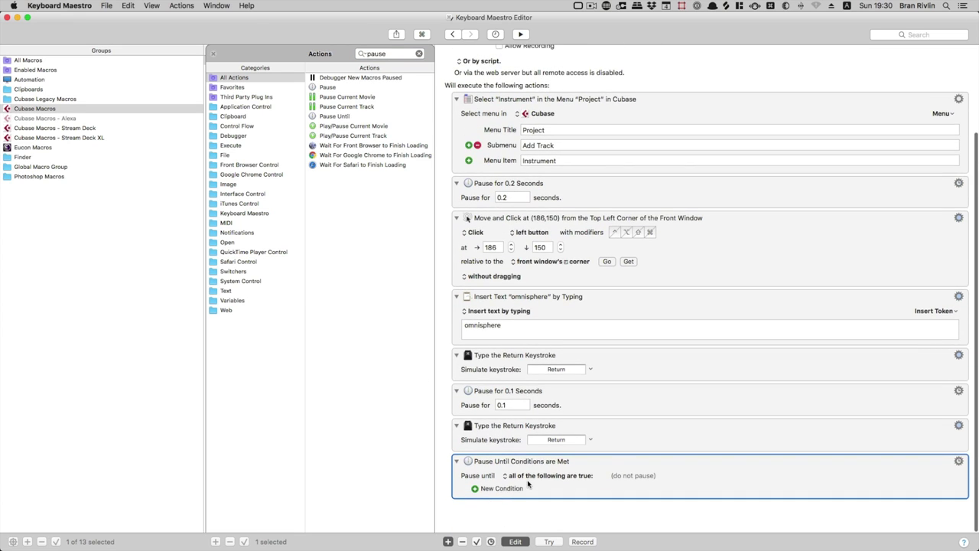
left_click(529, 476)
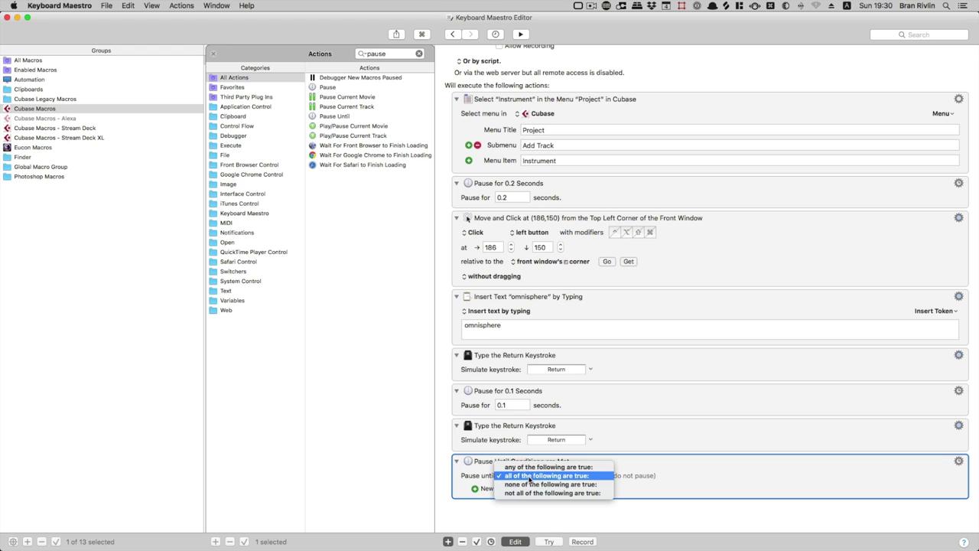
left_click(555, 476)
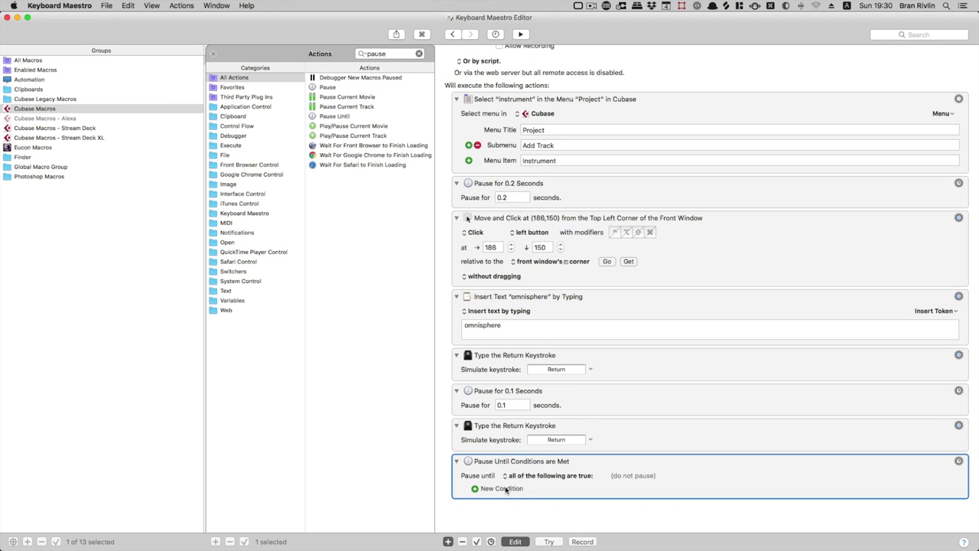
Add a menu condition to the Pause Until action requiring an item with name matching "Color - Omnisphere" that is enabled.
left_click(505, 489)
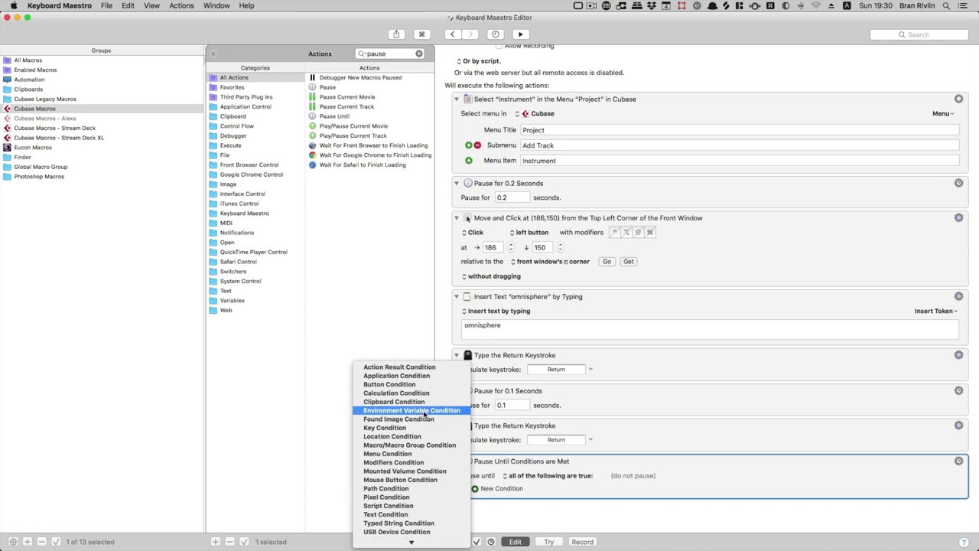
type("me")
key("Return")
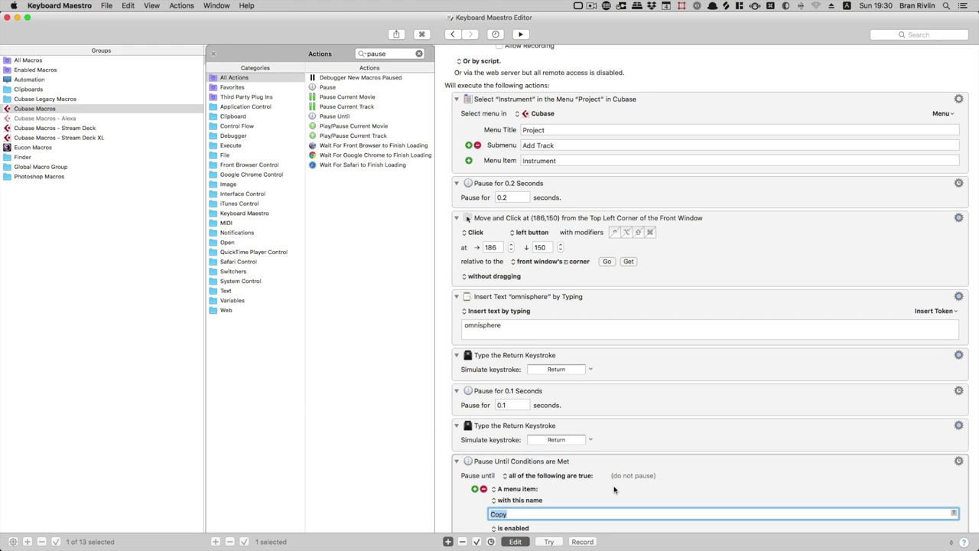
left_click(523, 461)
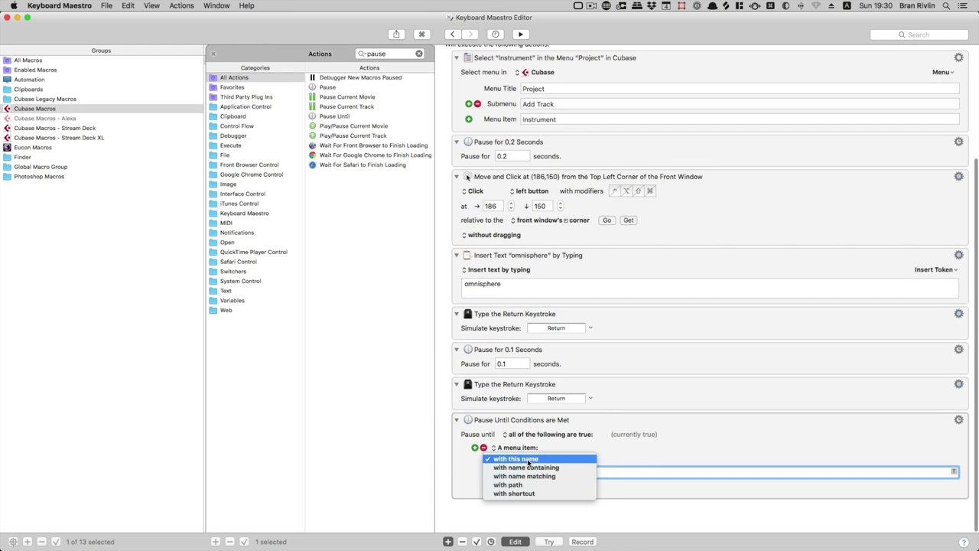
left_click(555, 475)
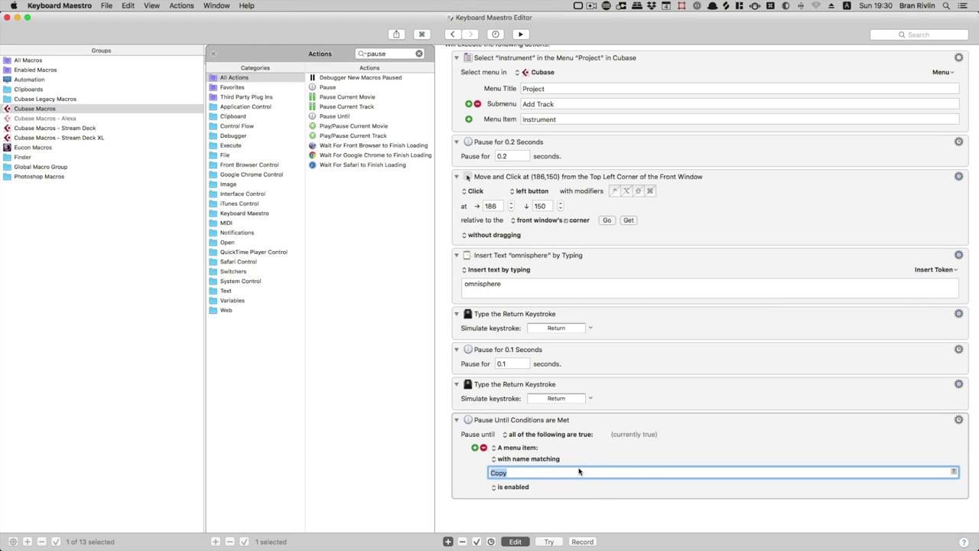
key("super+v")
left_click(520, 487)
left_click(520, 491)
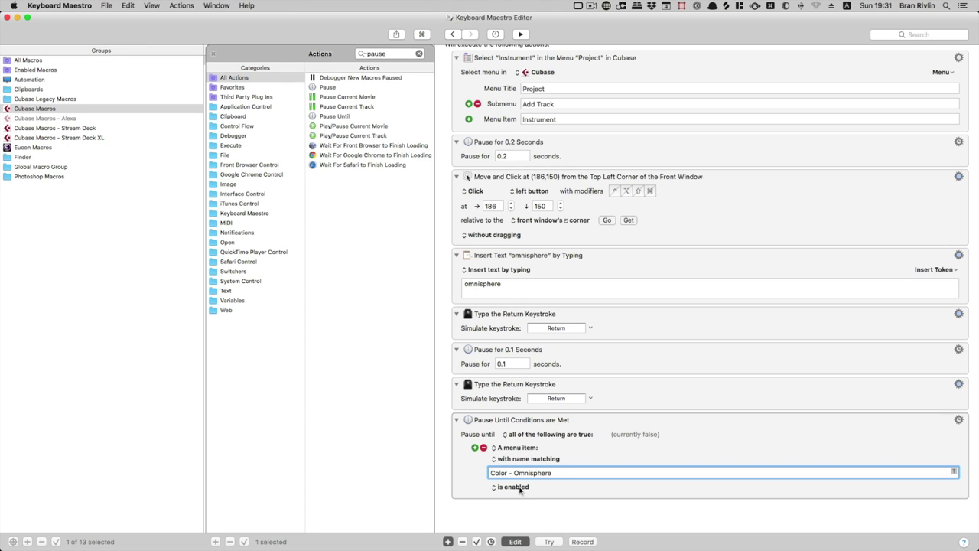
key("cmd+k")
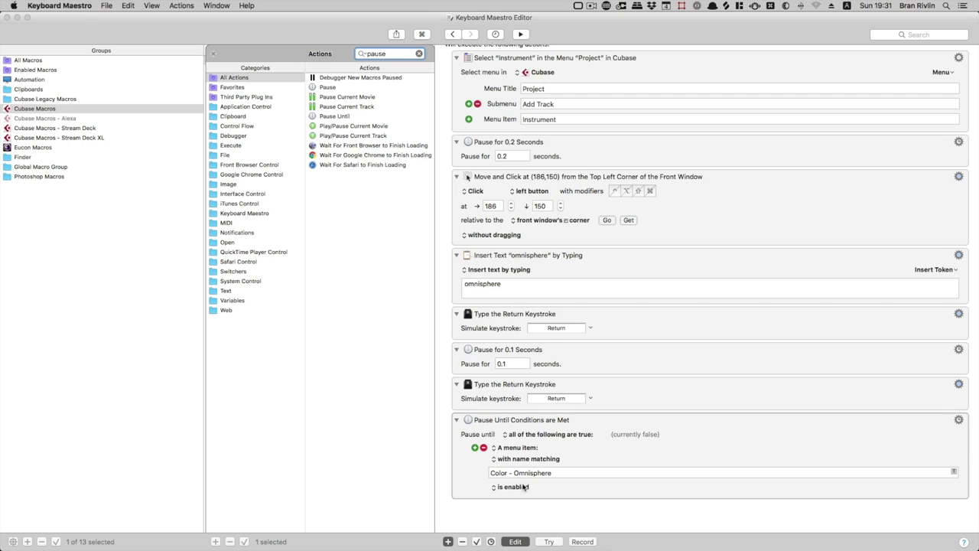
left_click(569, 473)
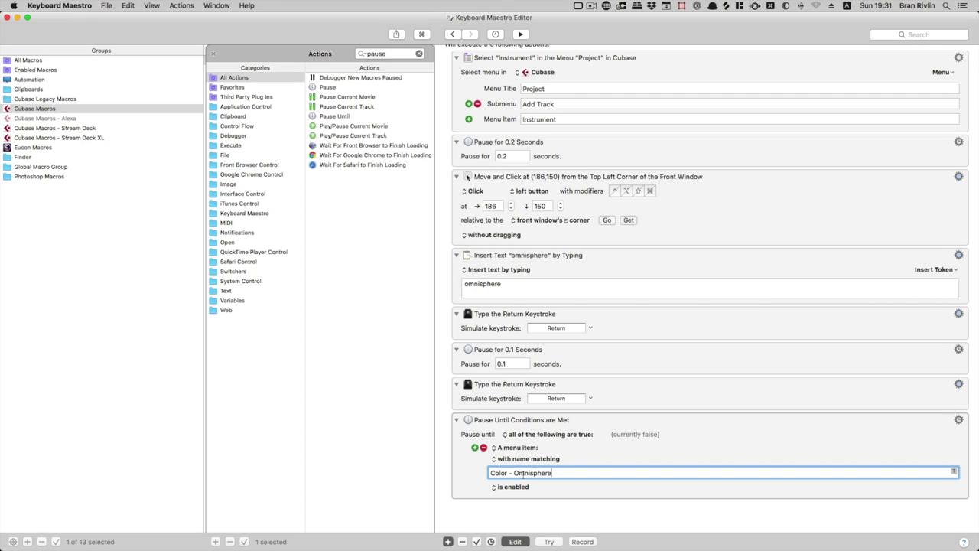
key("super+k")
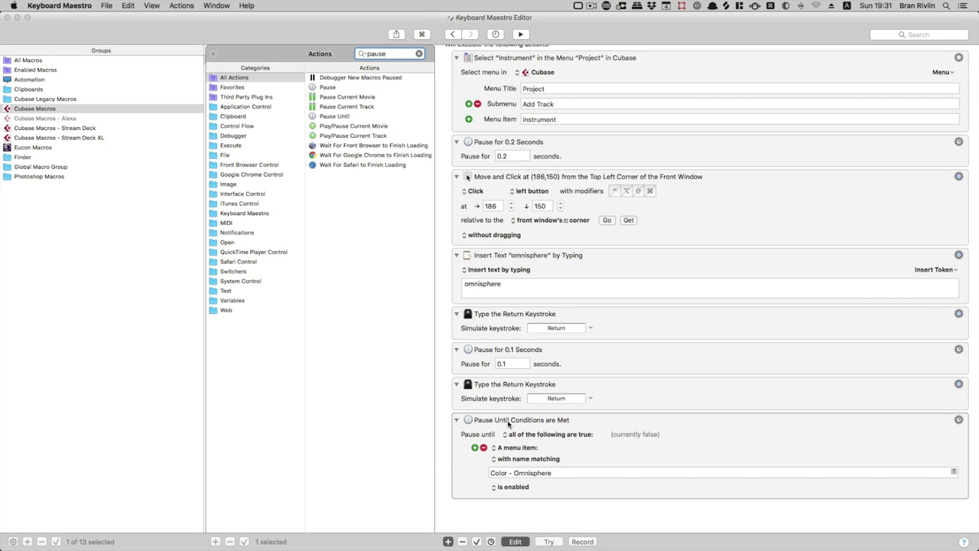
Place a copy of the Select "Instrument" menu action below the Pause Until action.
double_click(386, 54)
scroll(656, 235, "up", 5)
left_click(544, 180)
left_click(552, 191)
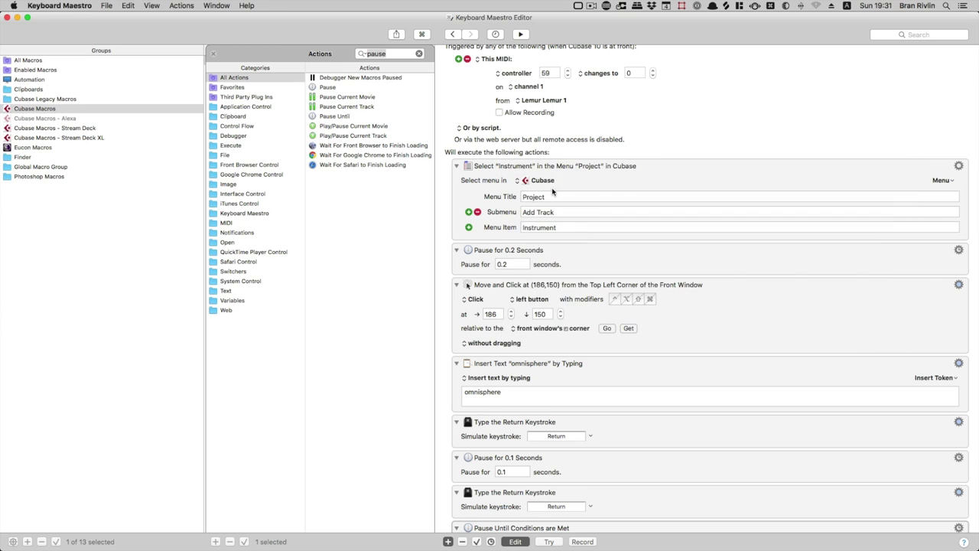
left_click(530, 197)
scroll(480, 199, "down", 3)
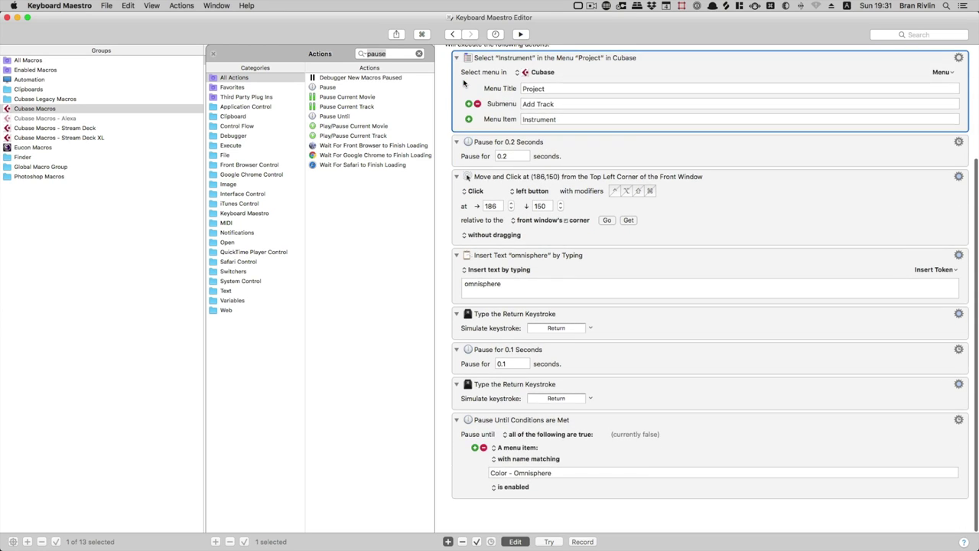
left_click_drag(464, 83, 483, 505)
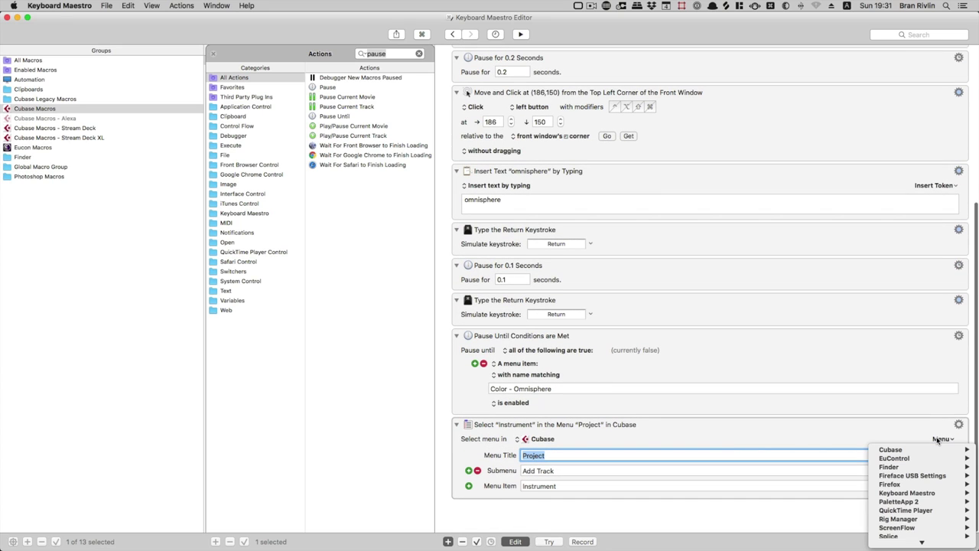
Point the copied menu action at Cubase's Project > Apply Project Logical Editor Preset > Color Specific > Color - Omnisphere.
mouse_move(929, 450)
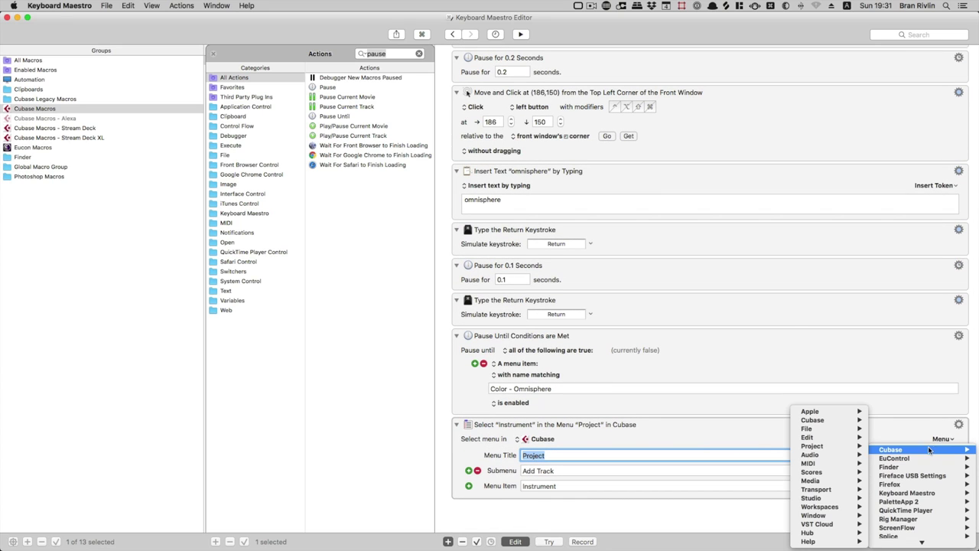
mouse_move(827, 449)
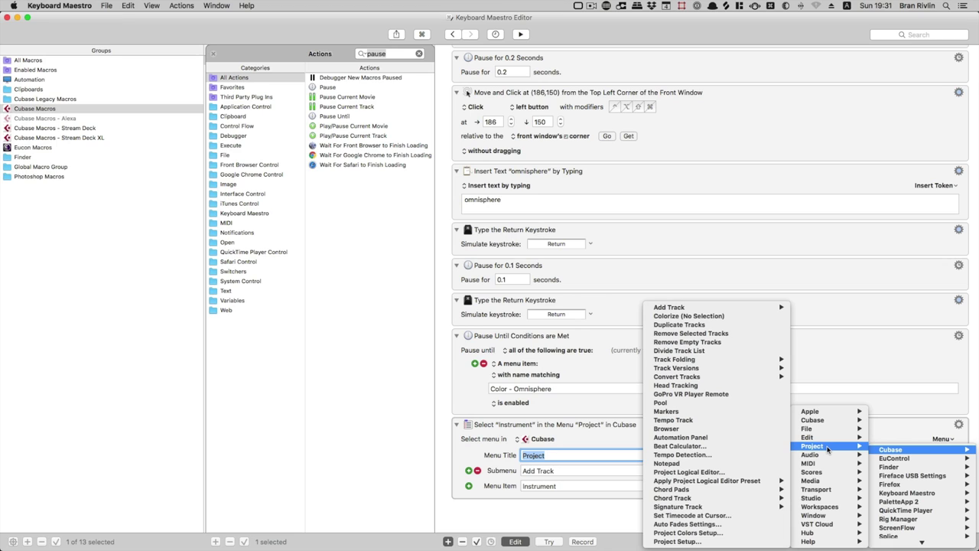
mouse_move(827, 467)
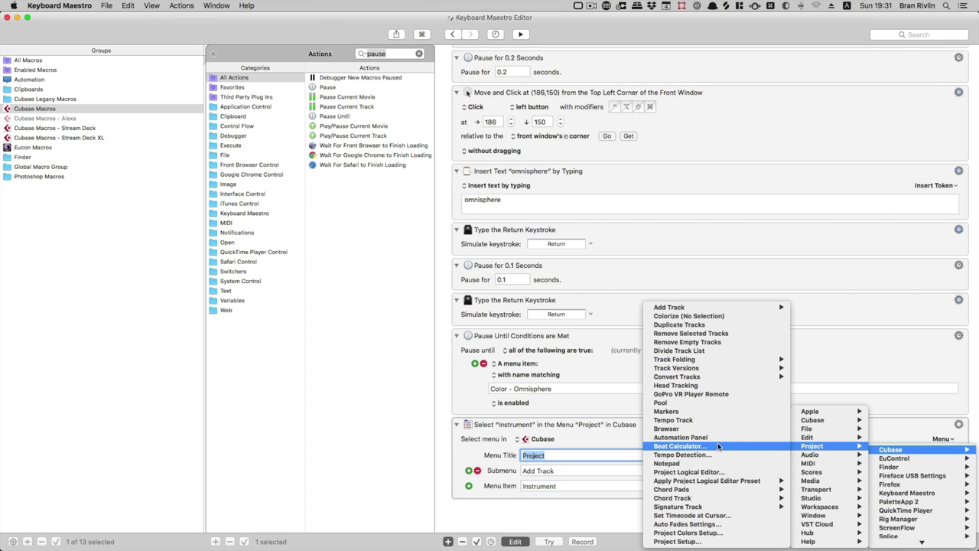
mouse_move(719, 481)
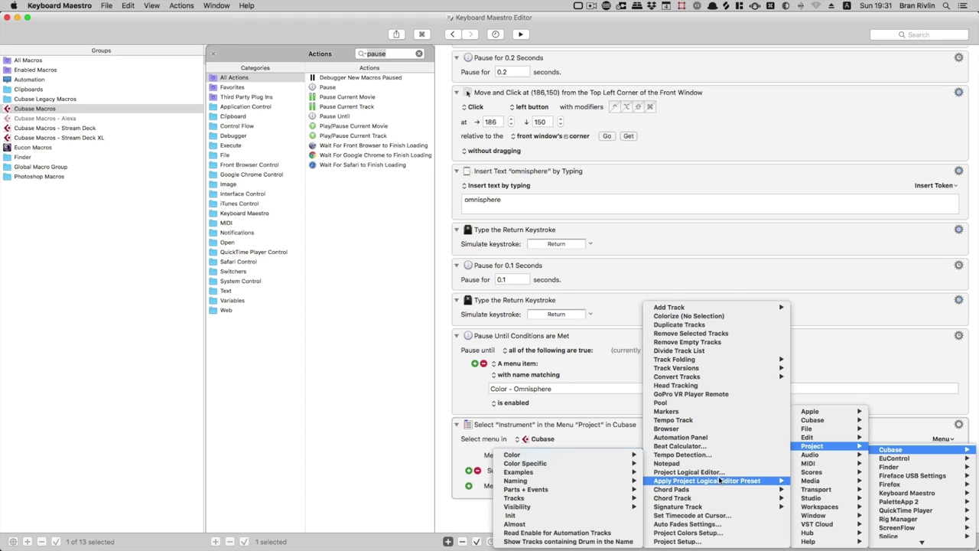
mouse_move(579, 467)
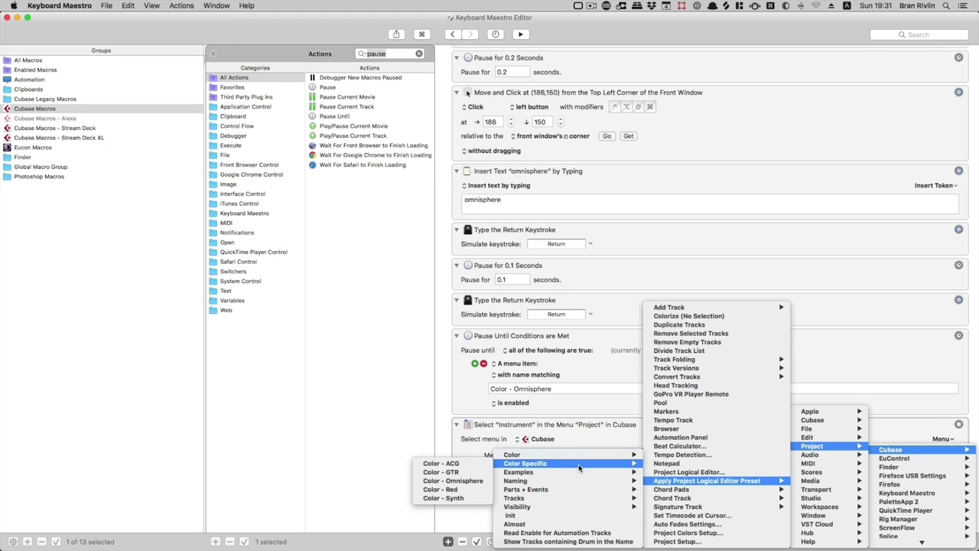
left_click(461, 484)
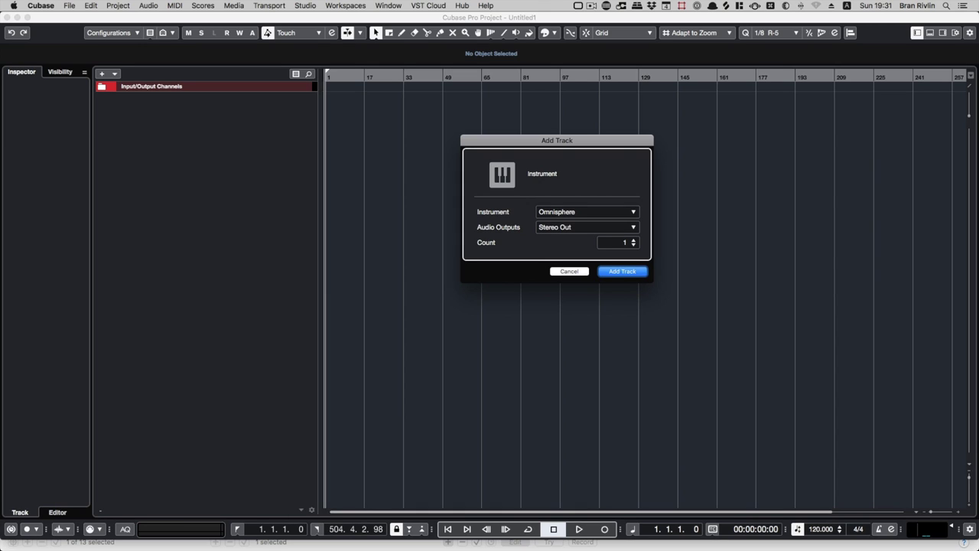
Test the macro in Cubase by adding the Omnisphere instrument track, and return to Keyboard Maestro.
key("Return")
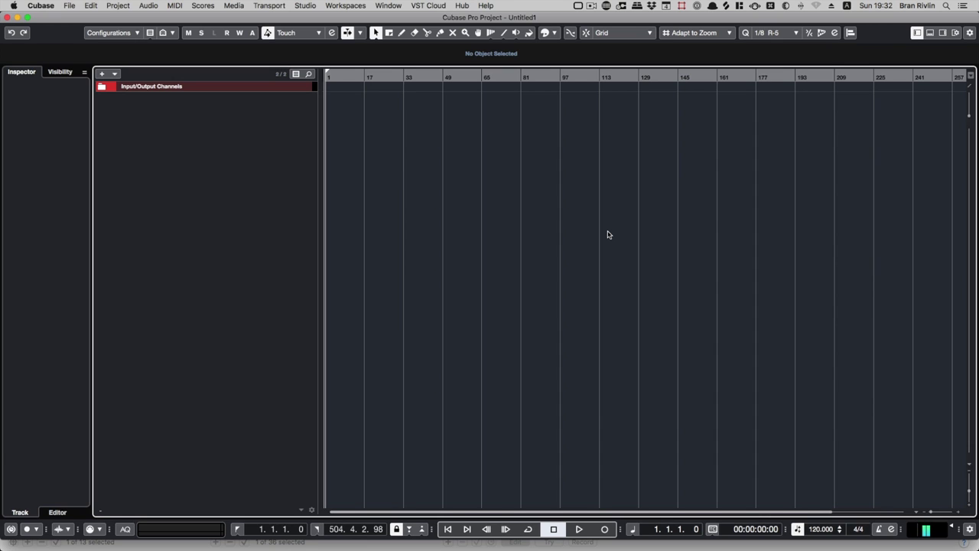
key("super+Tab")
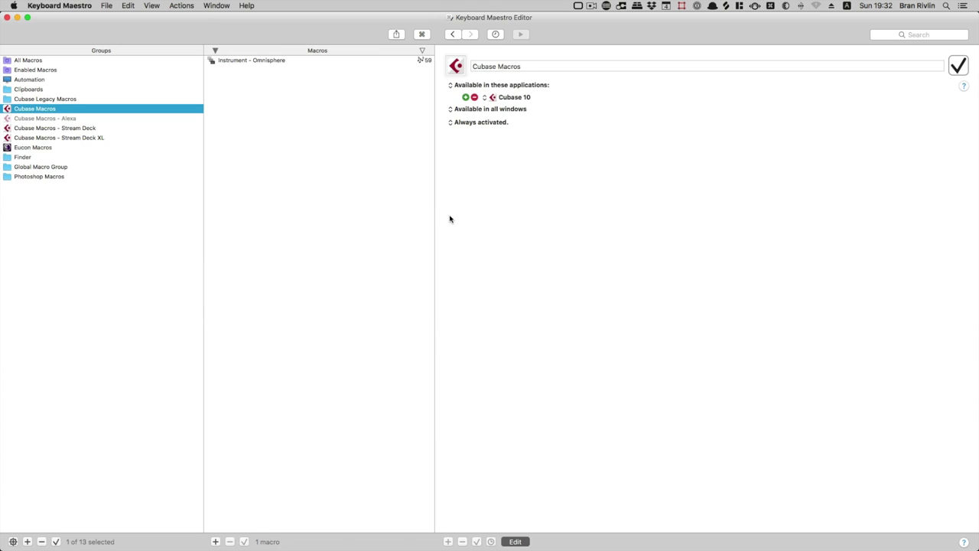
key("super+Tab")
key("super+Tab")
Duplicate the "Instrument - Omnisphere" macro and rename the copy "Instrument - Serum".
left_click(241, 64)
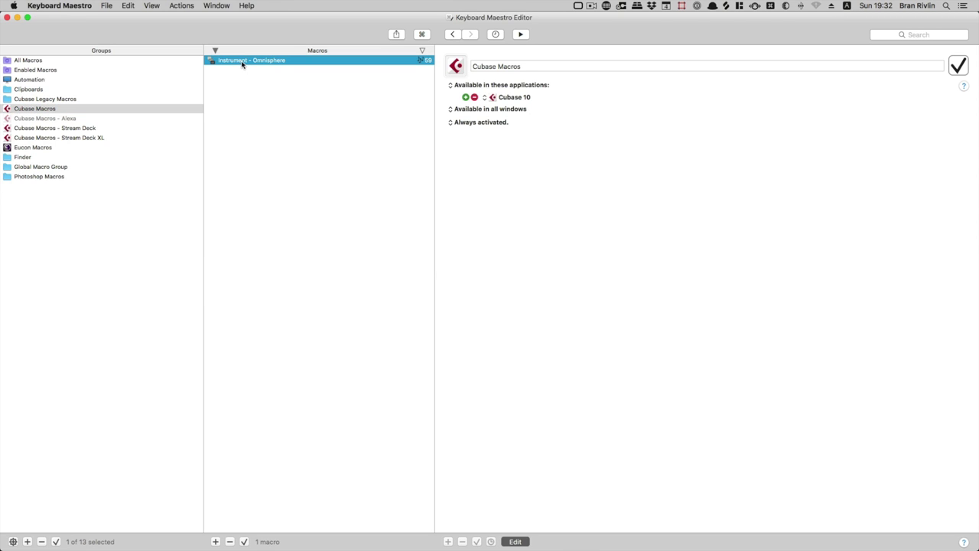
key("super+d")
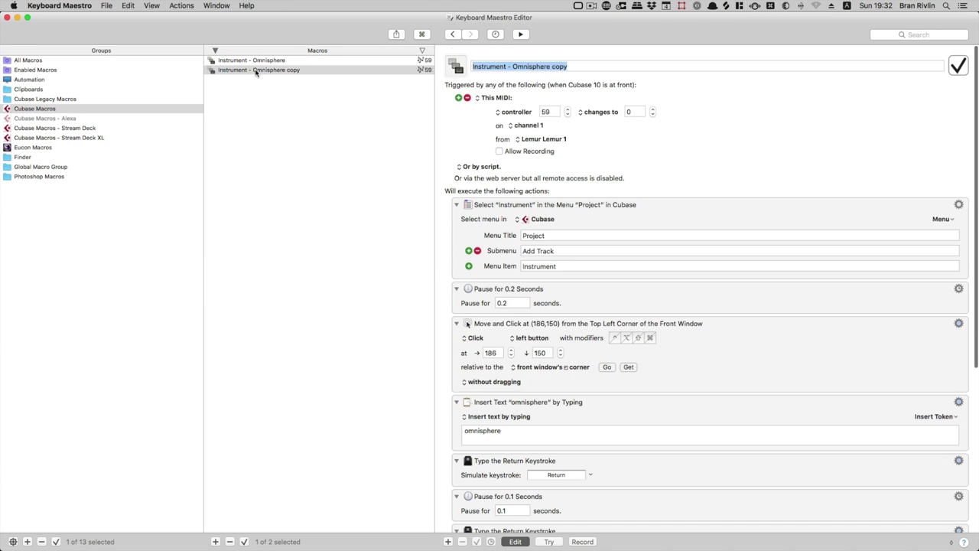
left_click_drag(594, 67, 512, 67)
type("Serum")
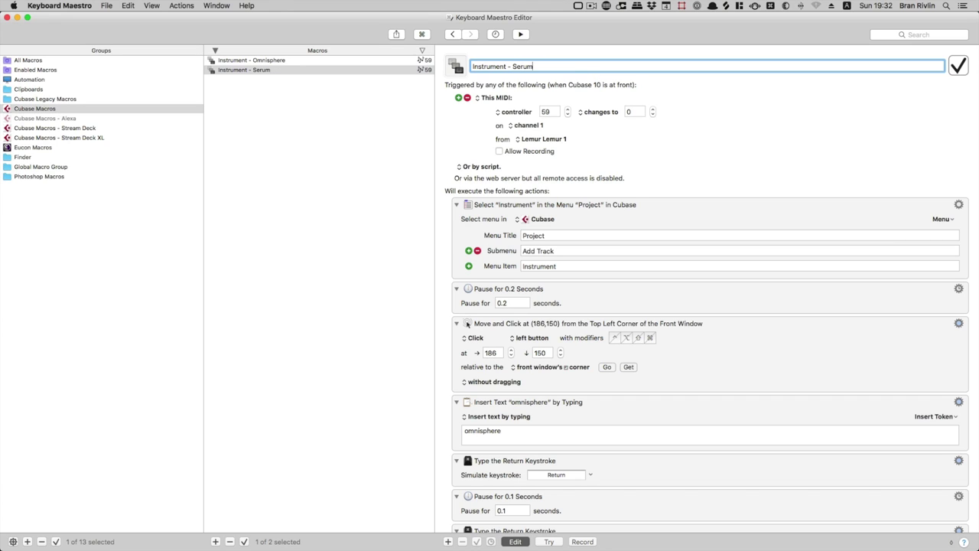
key("Return")
Record a new MIDI trigger for the Serum macro: controller 8 changes to 0 on channel 1 from Lemur Lemur 1.
left_click(498, 151)
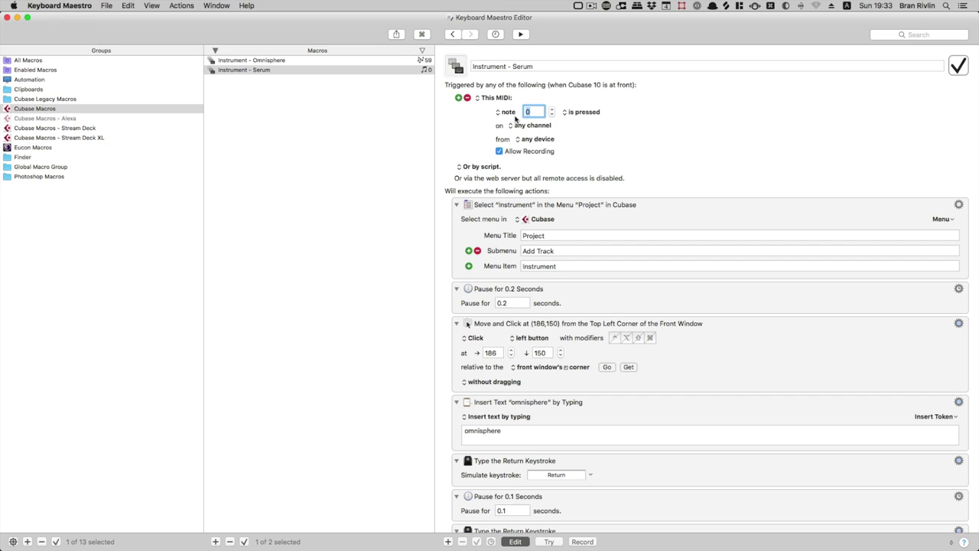
left_click(499, 151)
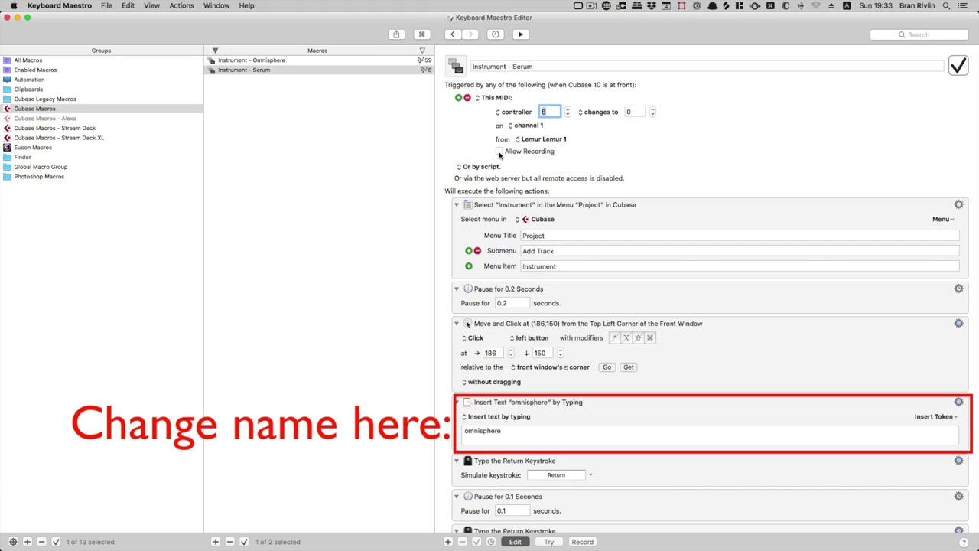
scroll(498, 157, "down", 3)
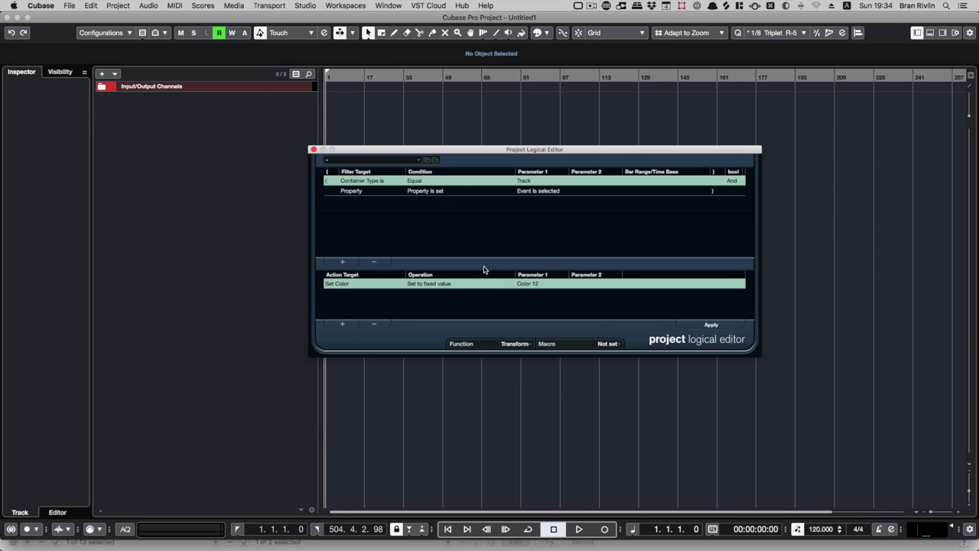
Save a Cubase Project Logical Editor preset named "Color - Blue" that sets Color 9, and return to the Serum macro in Keyboard Maestro.
left_click(536, 285)
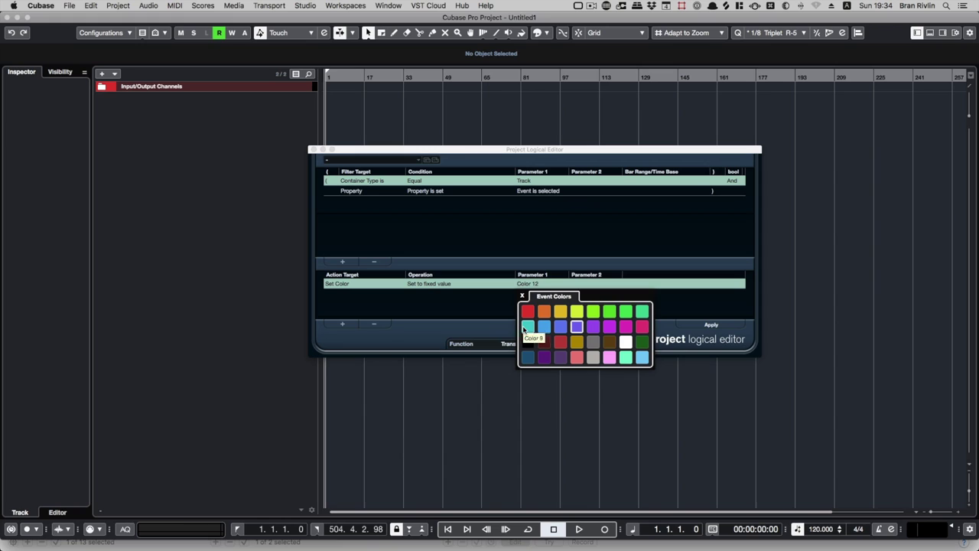
left_click(528, 327)
left_click(427, 161)
type("Co")
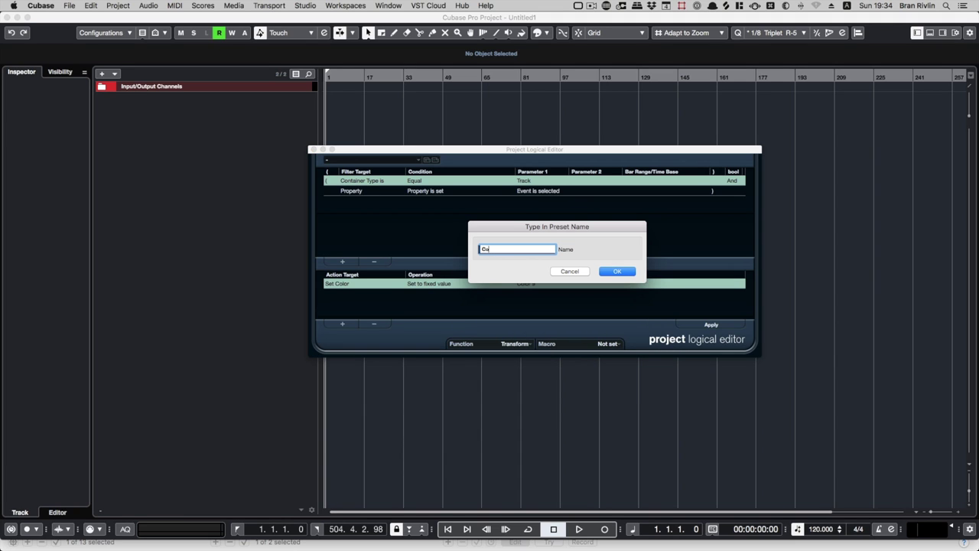
type("lor - Blue")
key("Return")
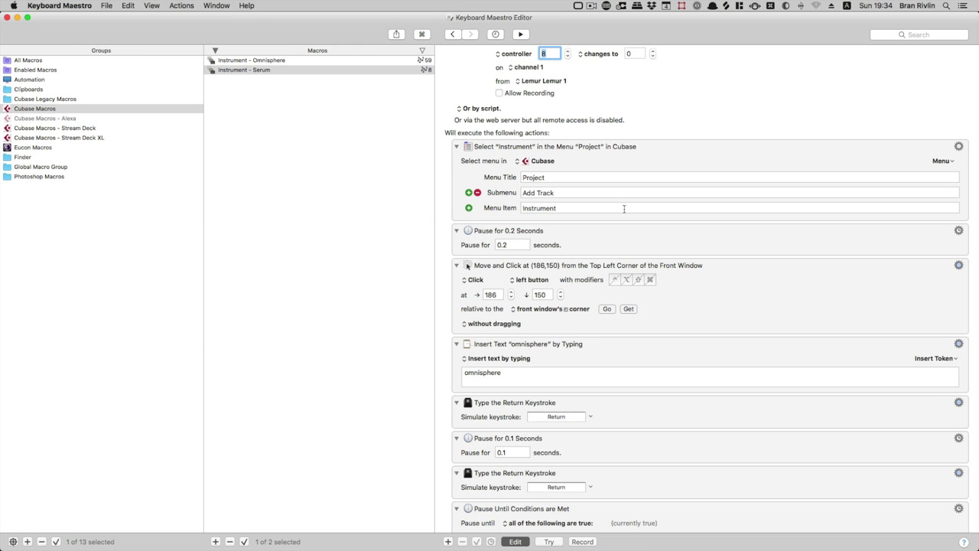
scroll(594, 333, "down", 5)
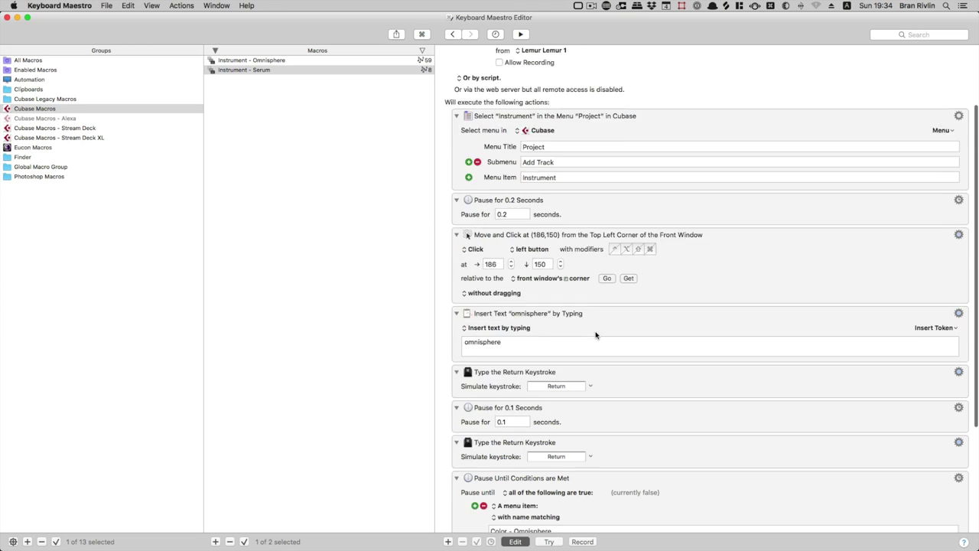
Delete the Pause Until Conditions action and the "Color - Omnisphere" menu selection action from the Serum macro.
left_click(768, 331)
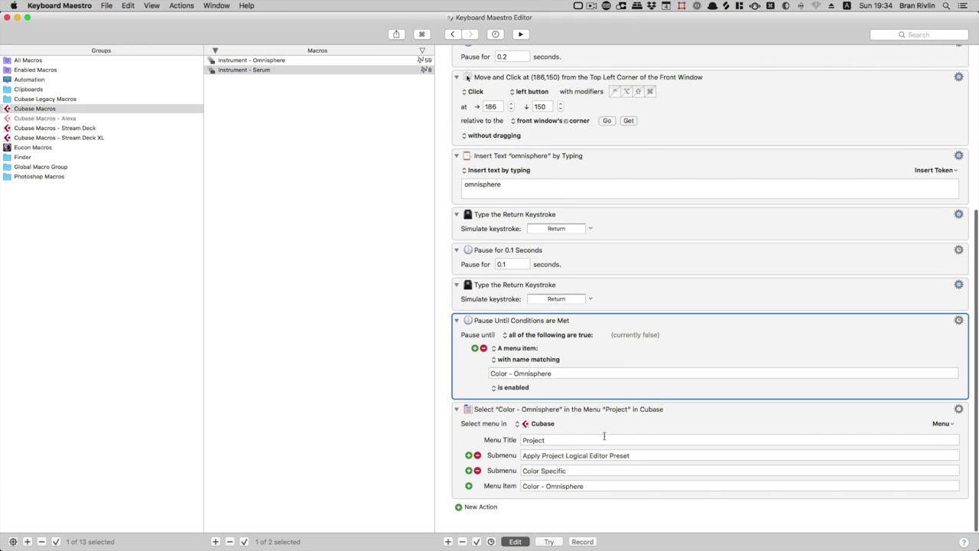
key("Delete")
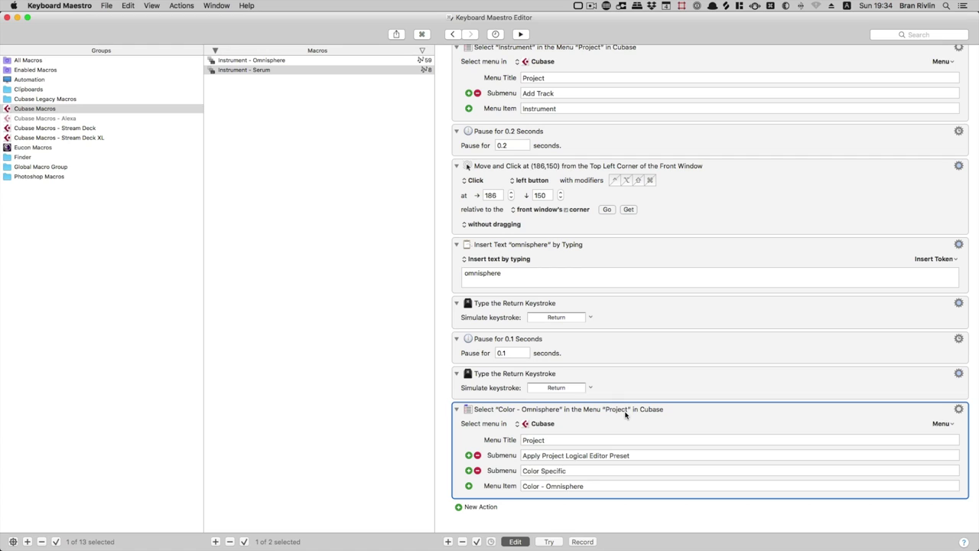
scroll(625, 413, "up", 3)
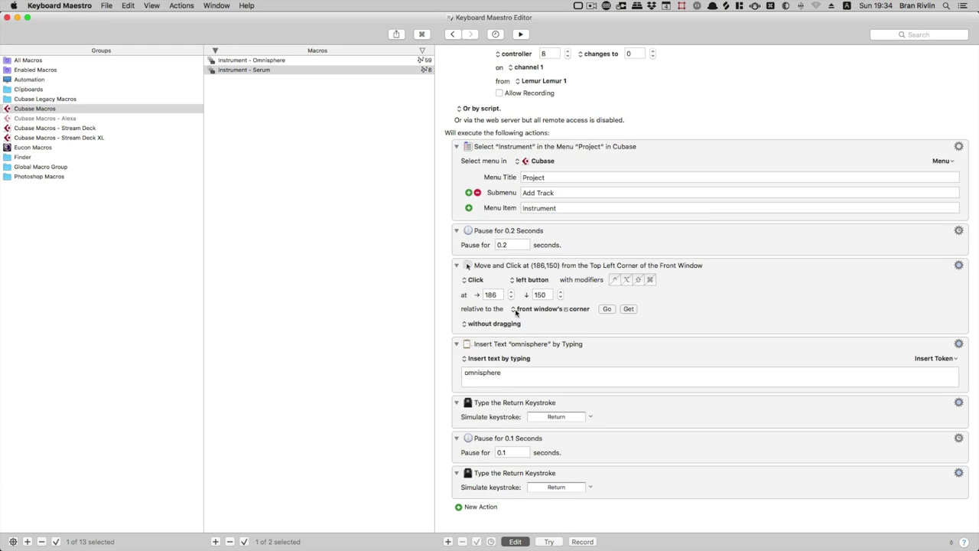
Replace the text inserted by the Serum macro with "Serum".
double_click(502, 374)
type("Serum")
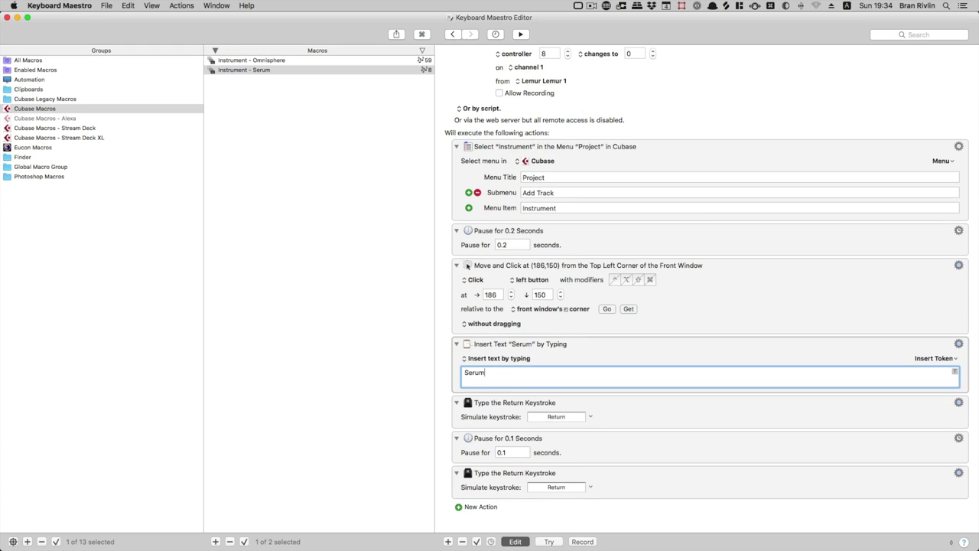
key("Return")
key("BackSpace")
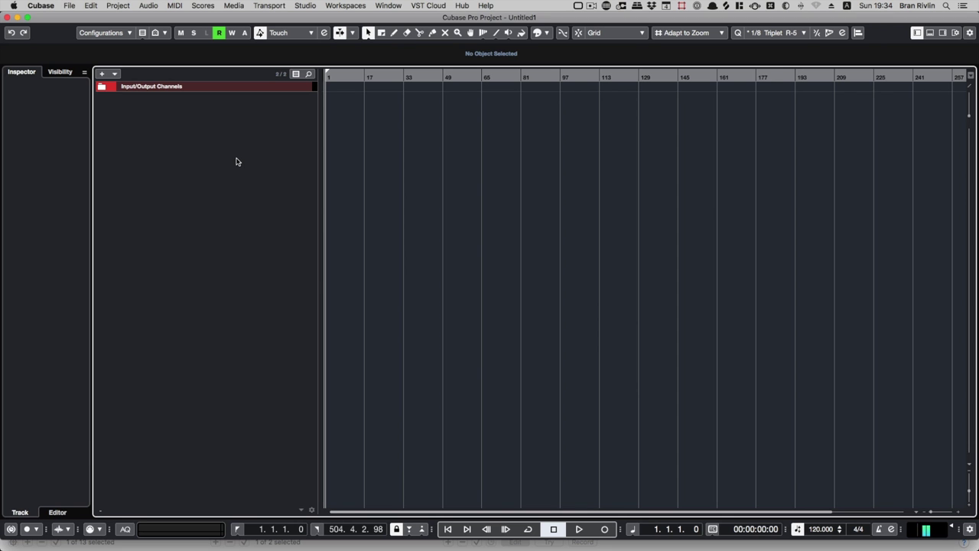
Test the Serum macro in Cubase by adding a Serum instrument track, then close its plug-in window and delete the track.
key("ctrl+alt+i")
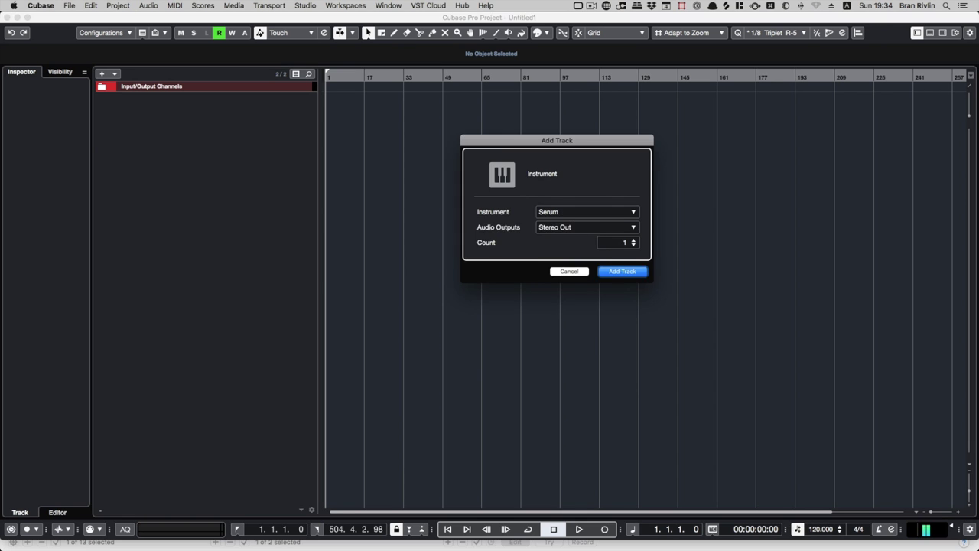
key("Return")
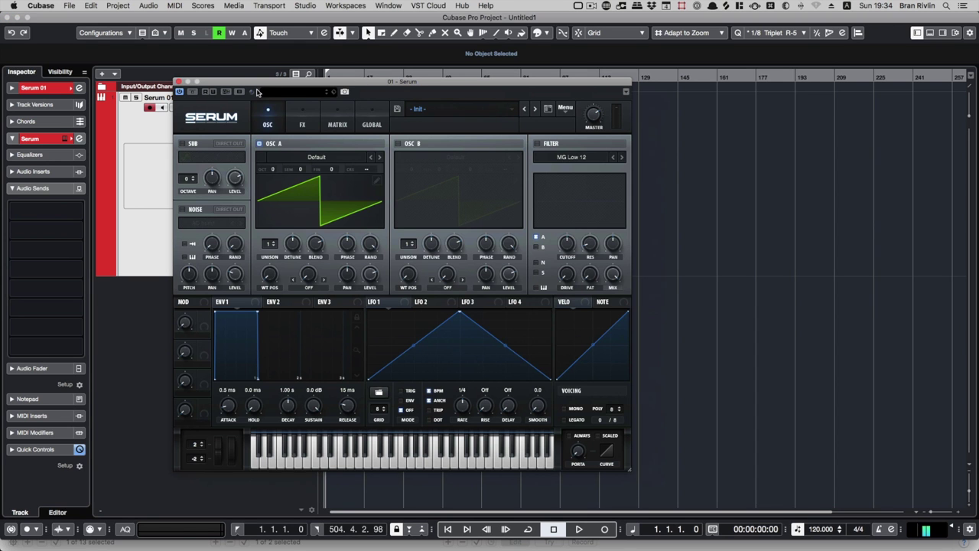
left_click(179, 81)
key("Delete")
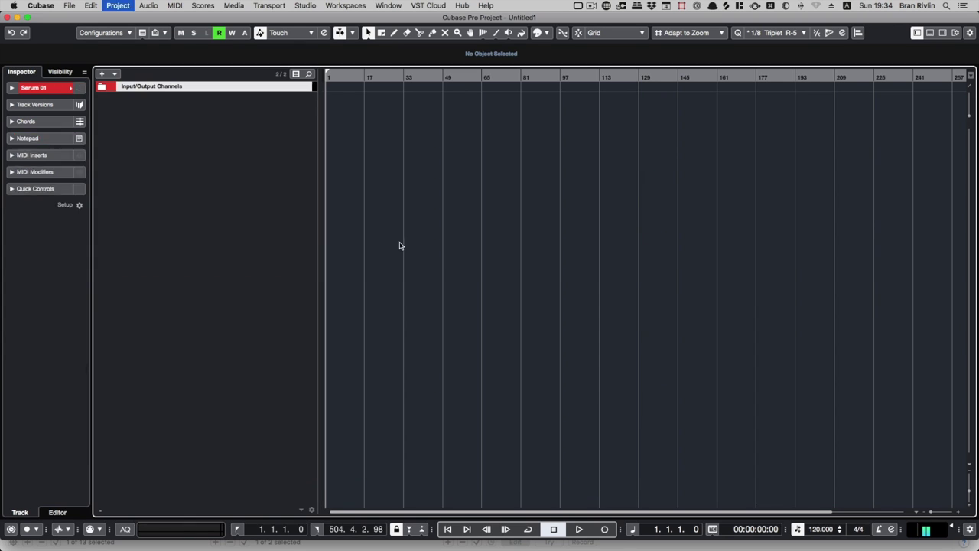
Return to Keyboard Maestro and delete the Cubase Macros group.
key("super+Tab")
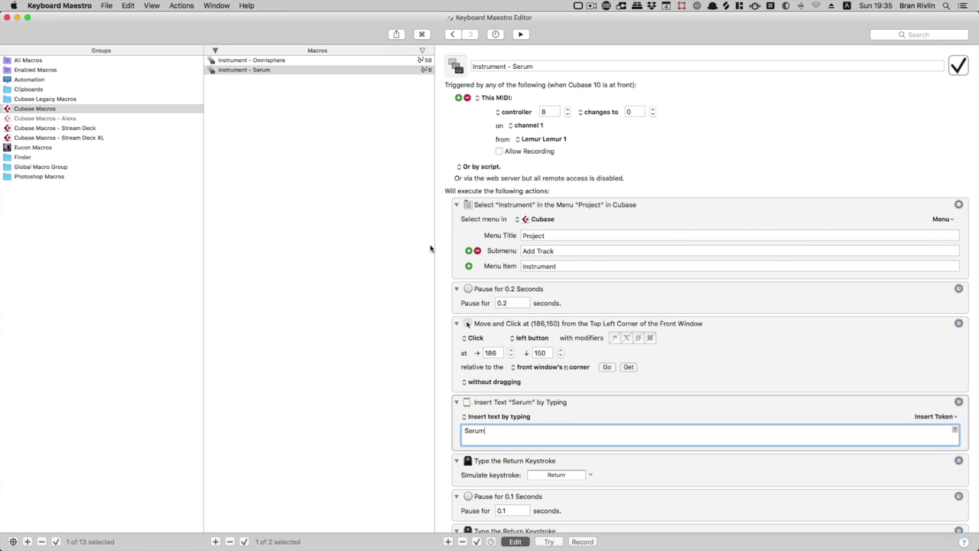
left_click(57, 110)
left_click(42, 542)
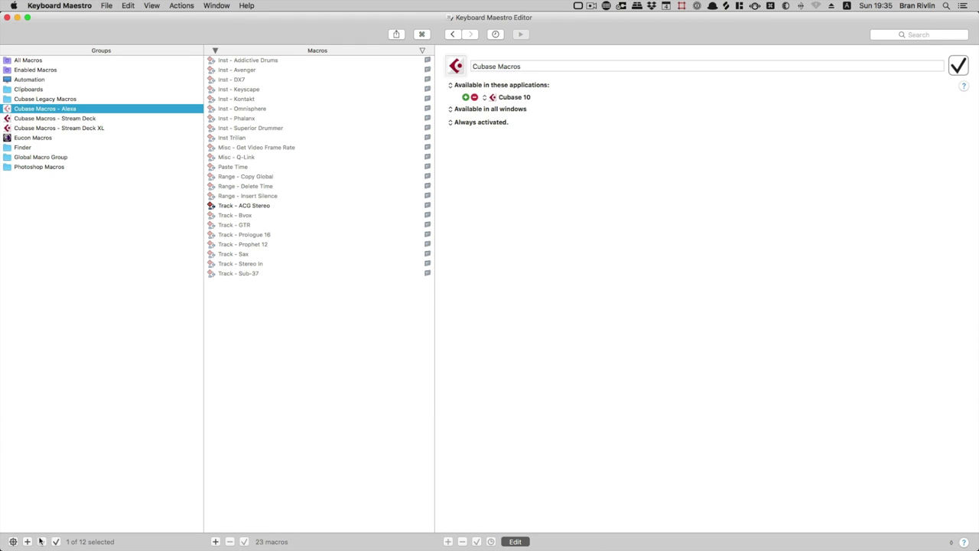
Open the "Track - GTR" macro in the "Cubase Macros - Stream Deck XL" group and examine its first actions.
left_click(58, 130)
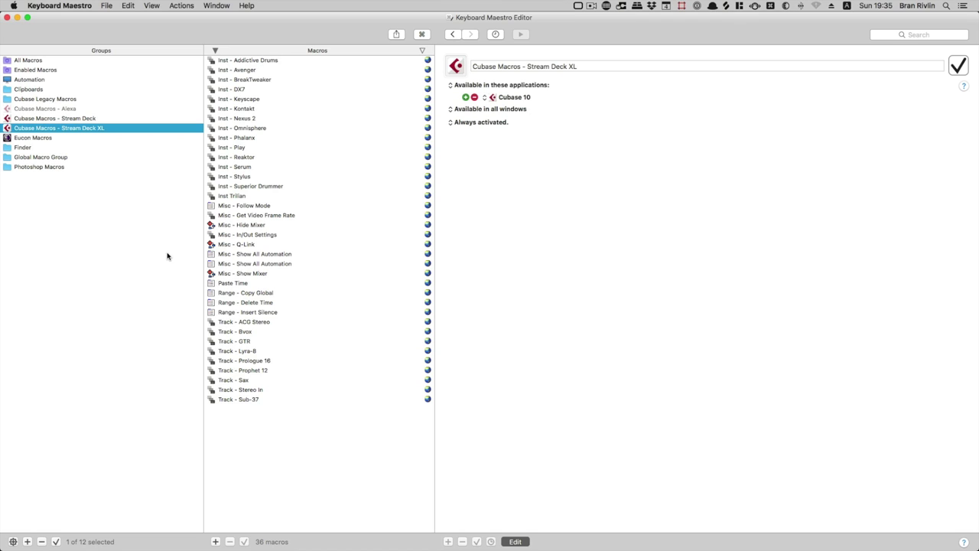
left_click(229, 342)
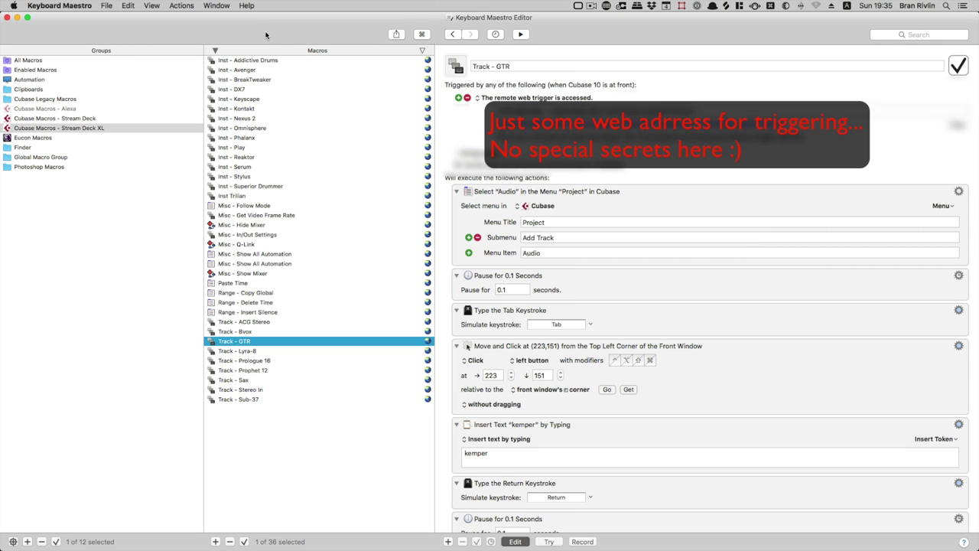
scroll(565, 108, "down", 5)
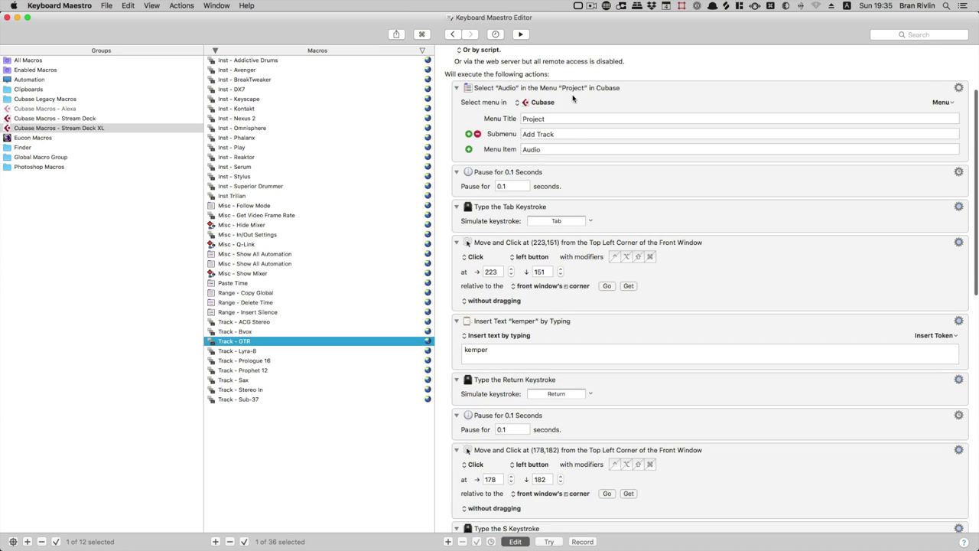
scroll(573, 99, "down", 1)
scroll(567, 92, "down", 4)
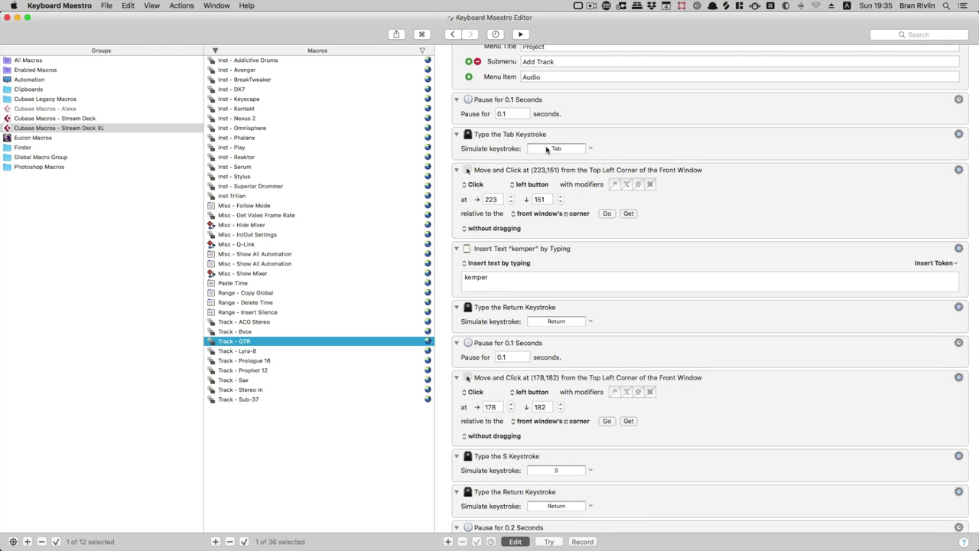
Switch to Cubase and open the Add Track dialog for an audio track.
key("super+Tab")
right_click(220, 181)
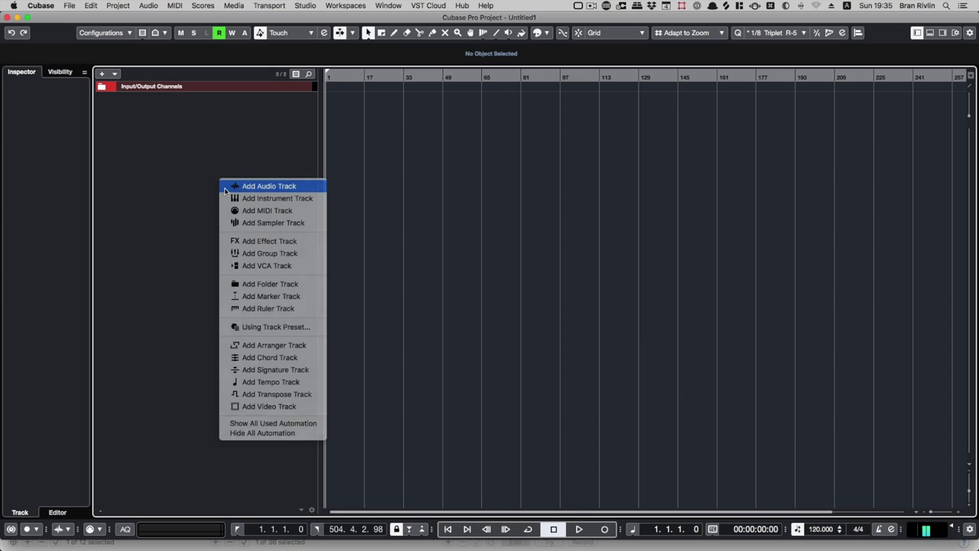
left_click(224, 188)
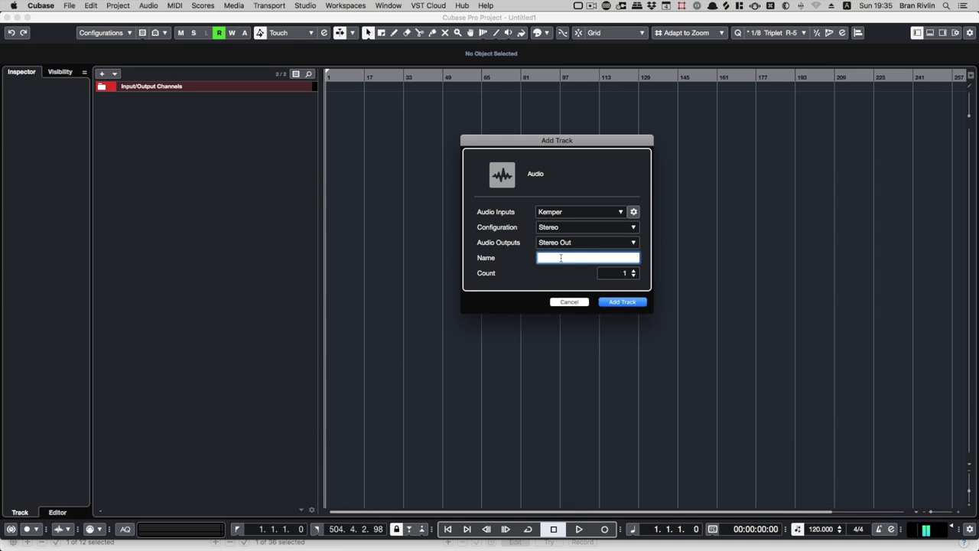
Compare the GTR macro's input and configuration actions in Keyboard Maestro with the matching fields of Cubase's Add Track dialog.
key("super+Tab")
key("super+Tab")
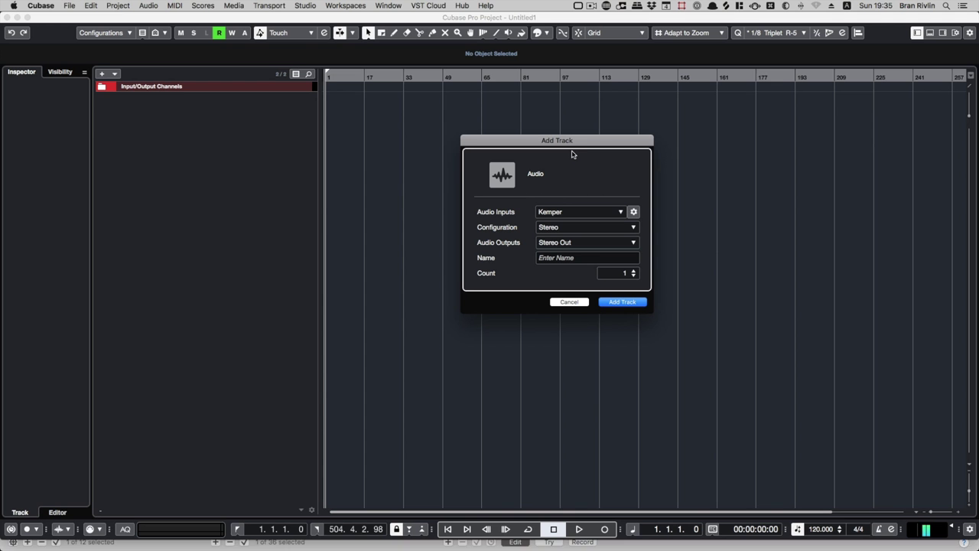
key("super+Tab")
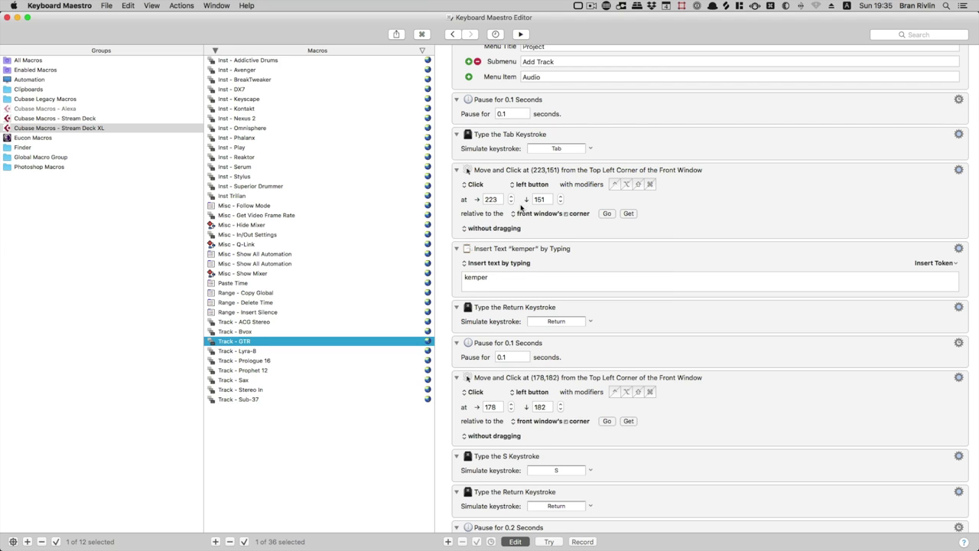
scroll(520, 207, "down", 1)
key("super+Tab")
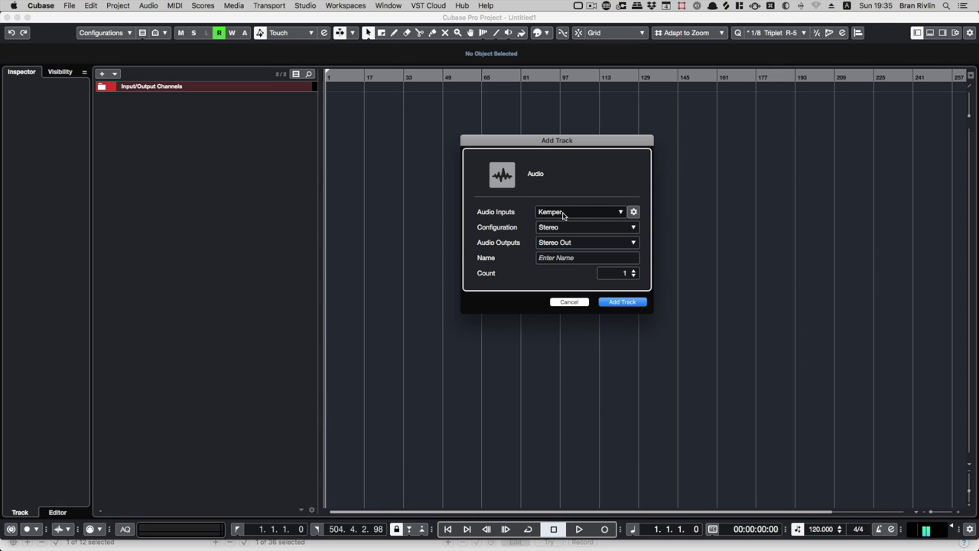
key("super+Tab")
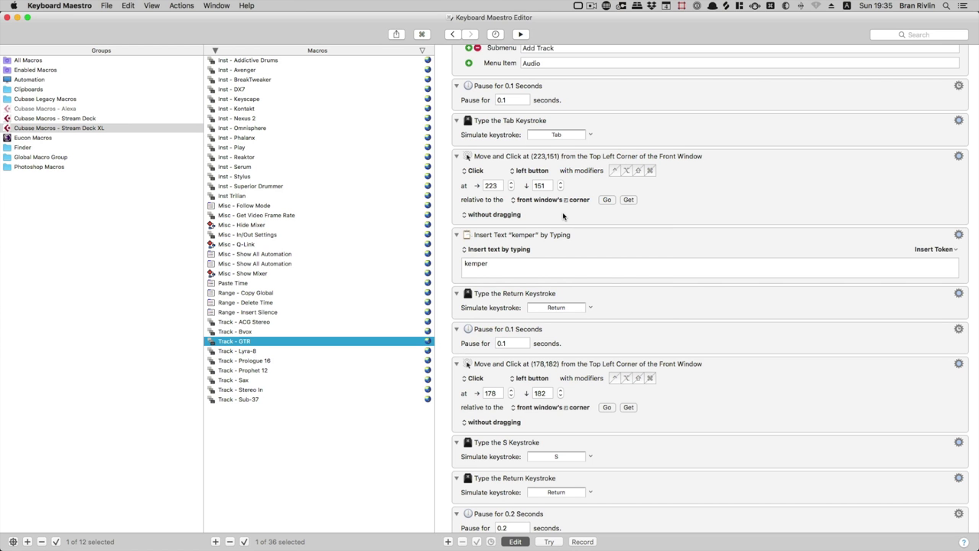
scroll(546, 257, "down", 4)
scroll(534, 262, "down", 2)
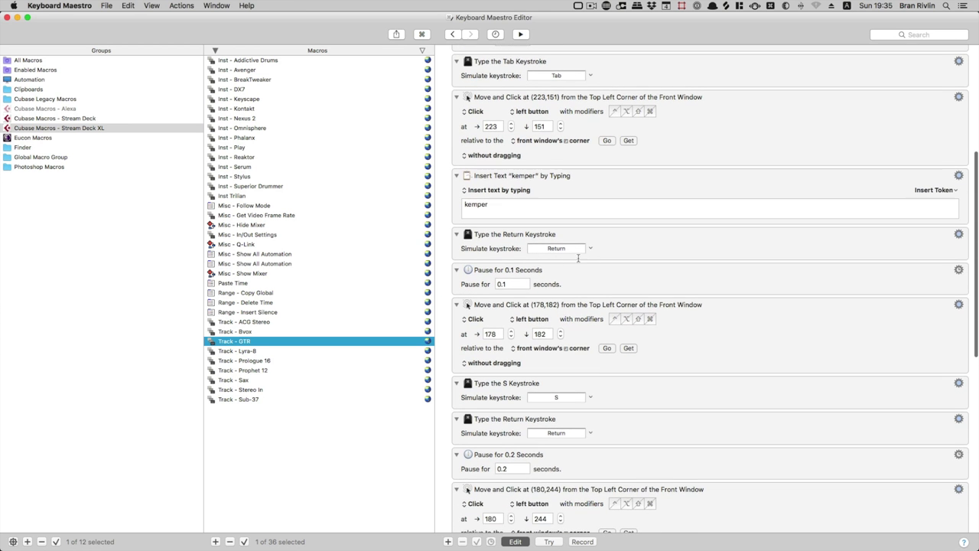
scroll(520, 245, "down", 2)
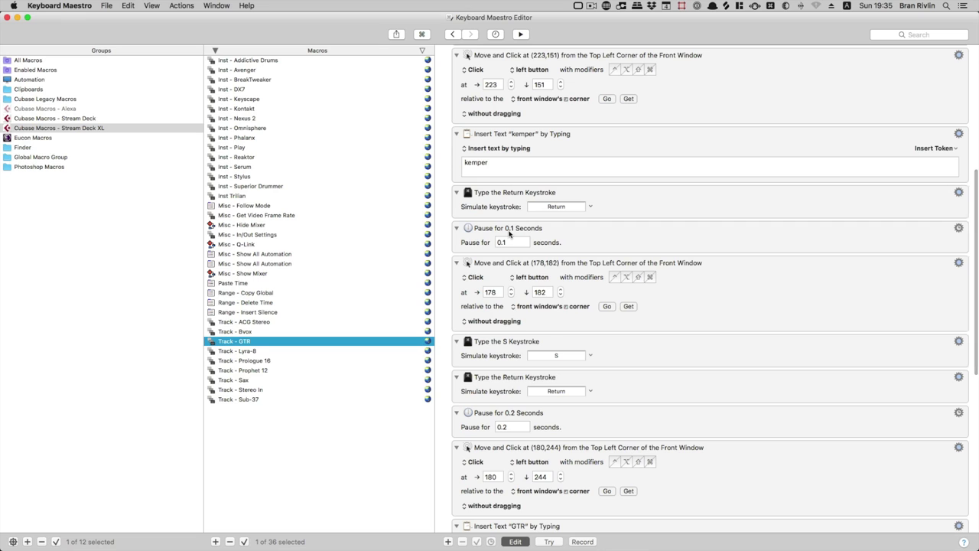
scroll(509, 234, "down", 3)
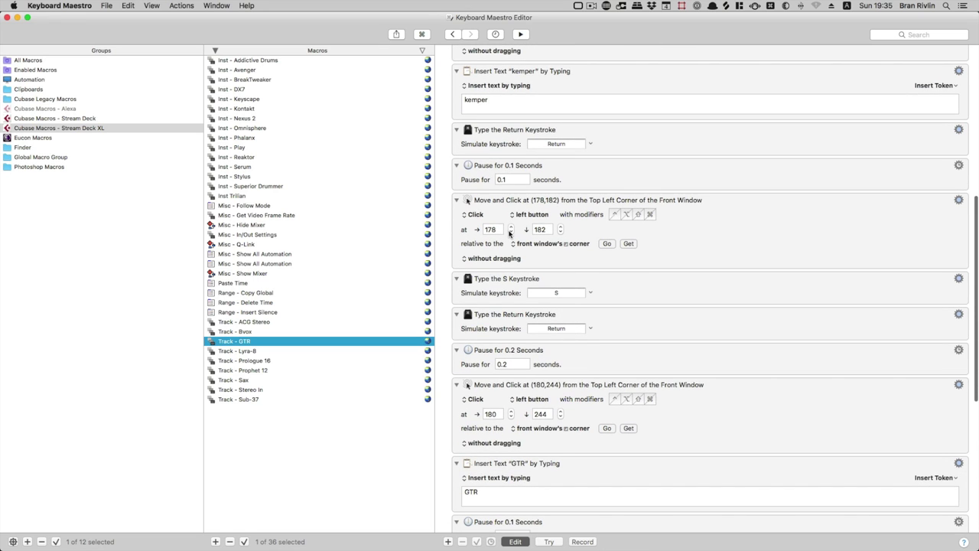
key("super+Tab")
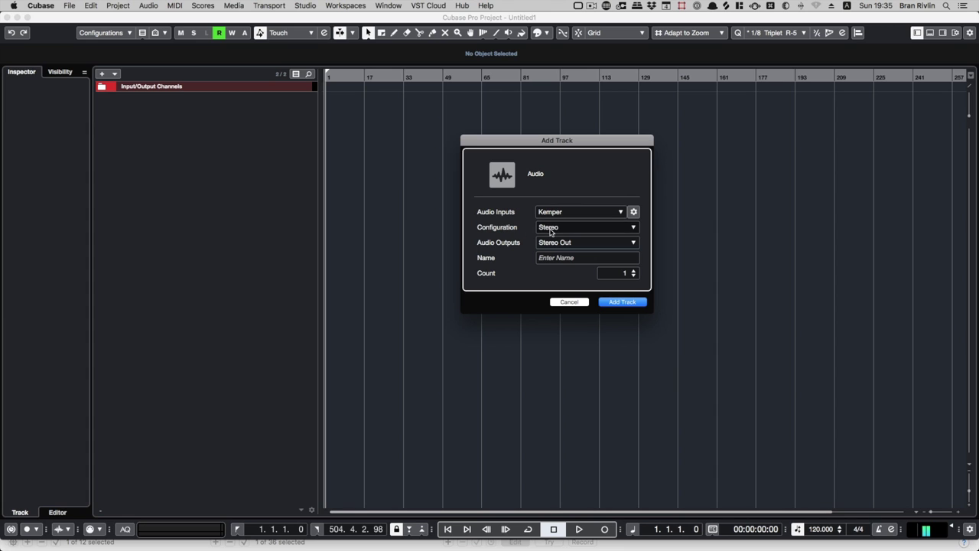
key("super+Tab")
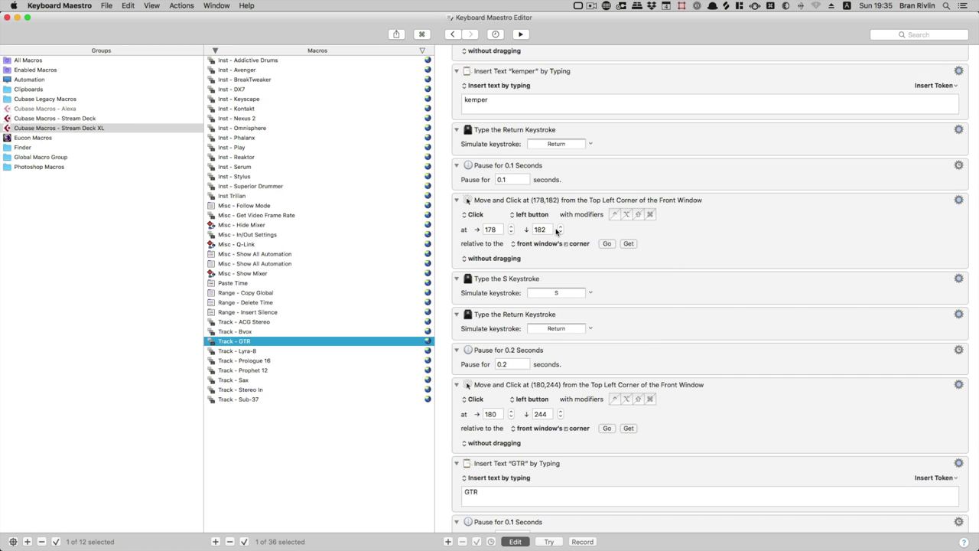
Examine the GTR macro's remaining actions, from the stereo configuration and track naming through to the final colour preset.
scroll(557, 231, "down", 2)
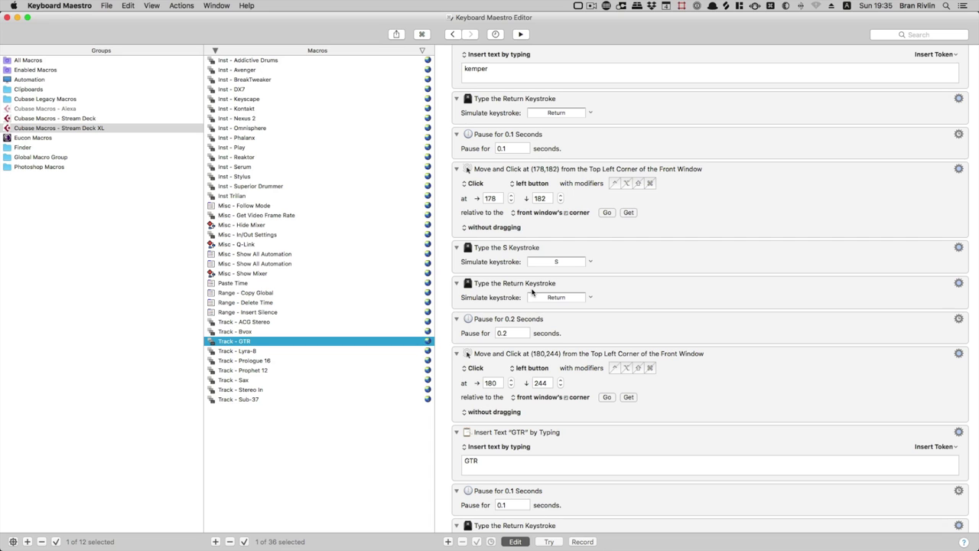
scroll(533, 292, "down", 5)
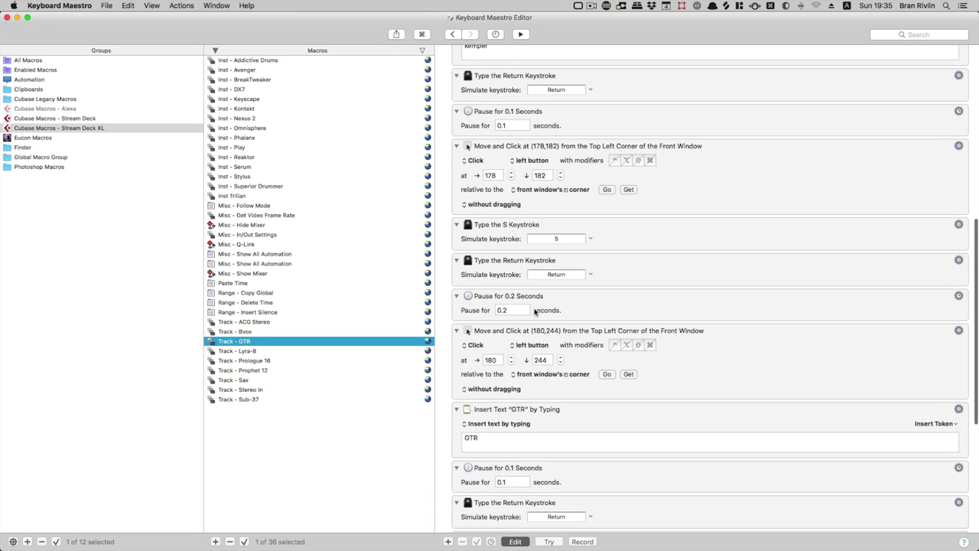
scroll(525, 303, "down", 2)
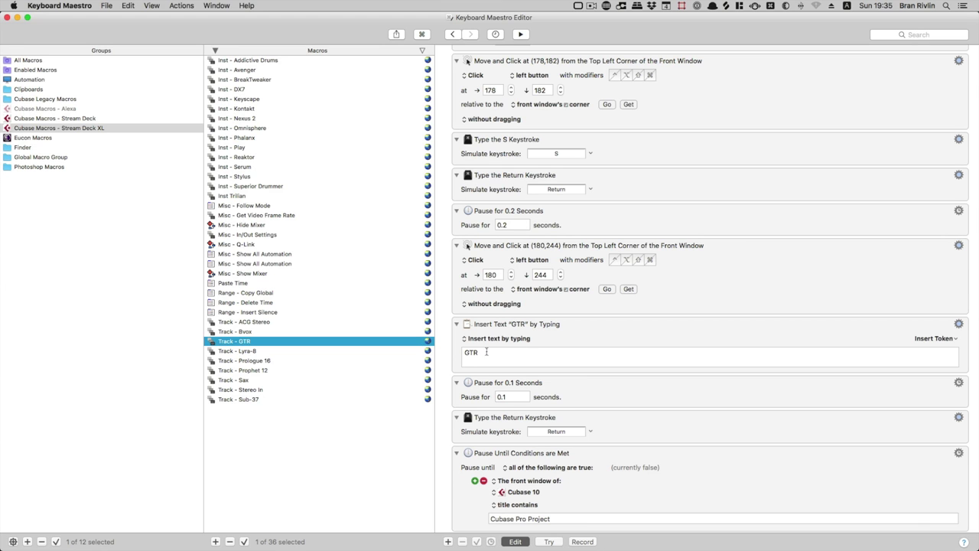
scroll(496, 337, "down", 7)
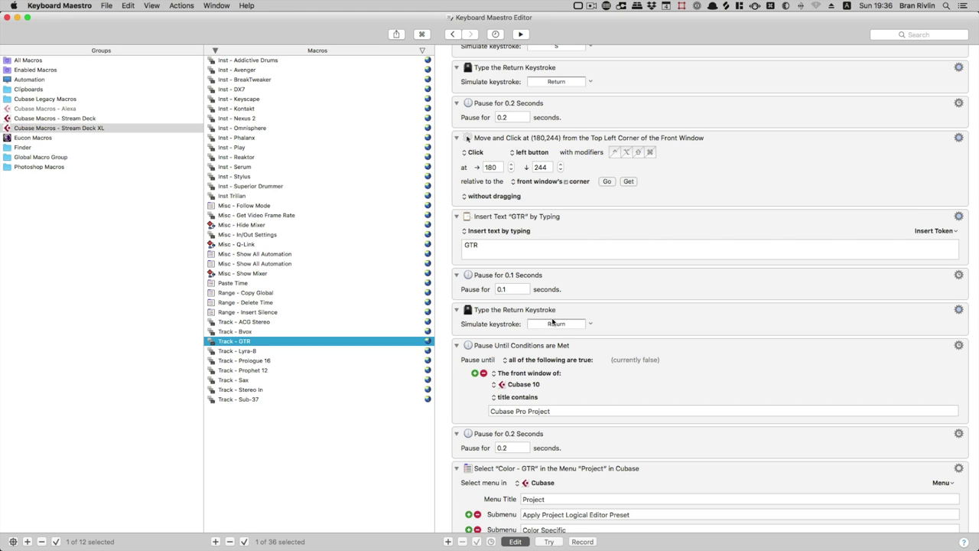
scroll(553, 323, "down", 4)
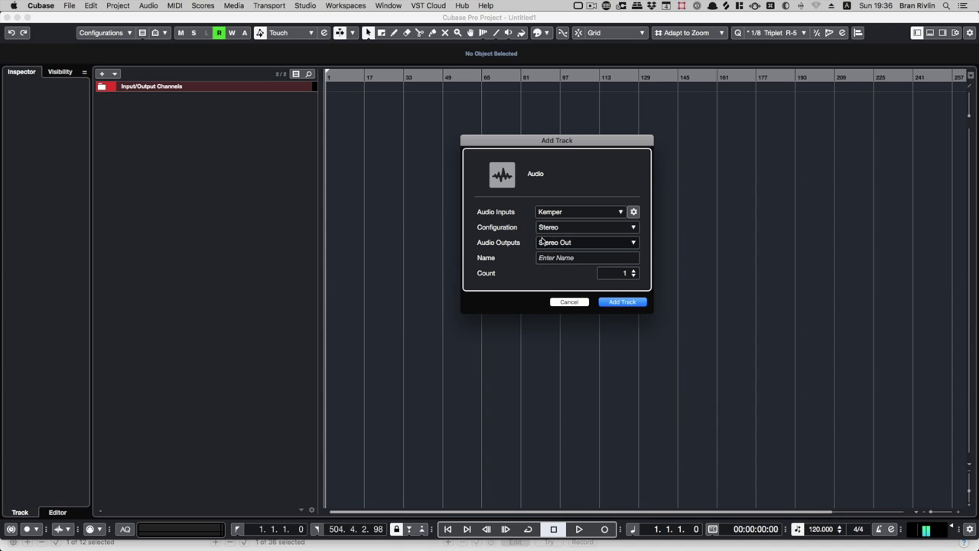
Name the new audio track GTR in the Add Track dialog and add it to the Cubase project.
left_click(562, 258)
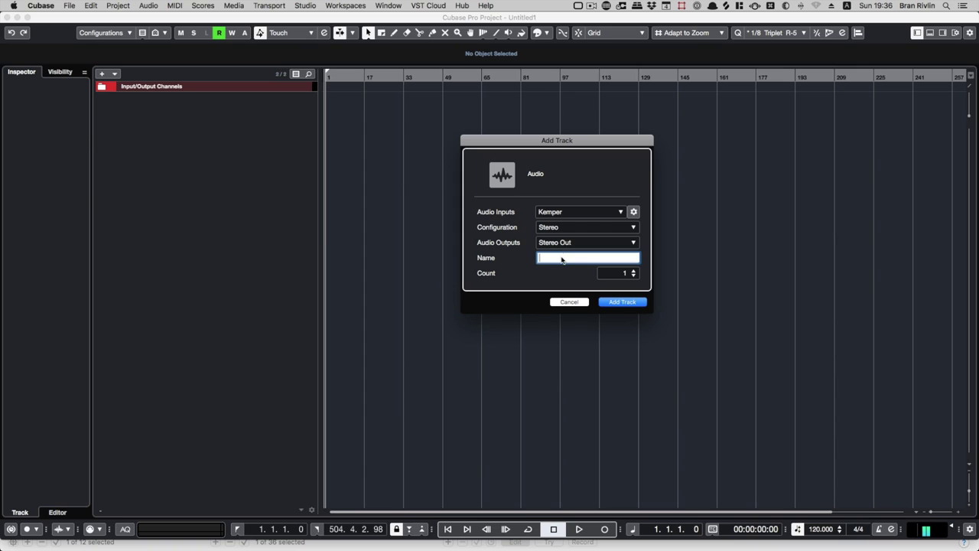
type("Gtr")
key("Return")
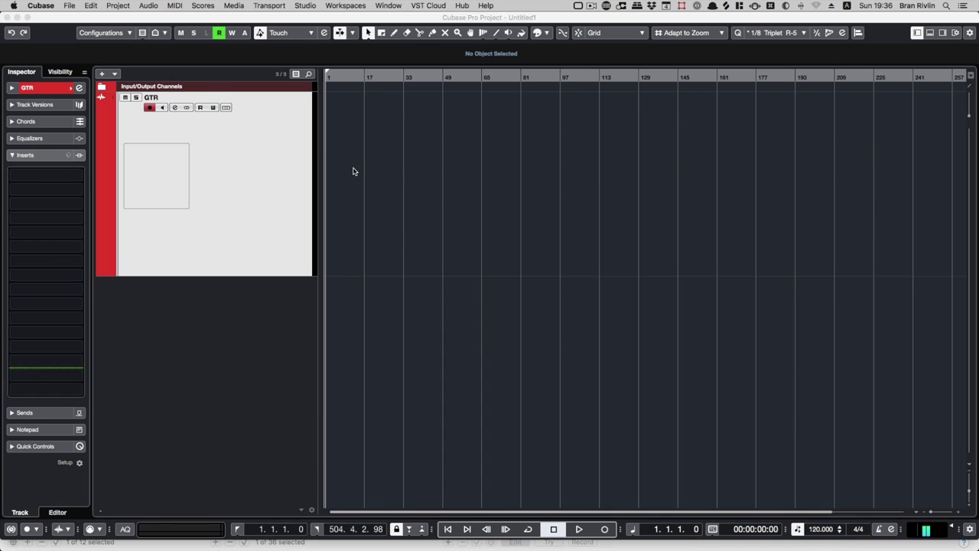
Compare the GTR macro's Pause Until condition on the front window title with the Cubase project window, ending in Keyboard Maestro.
key("super+Tab")
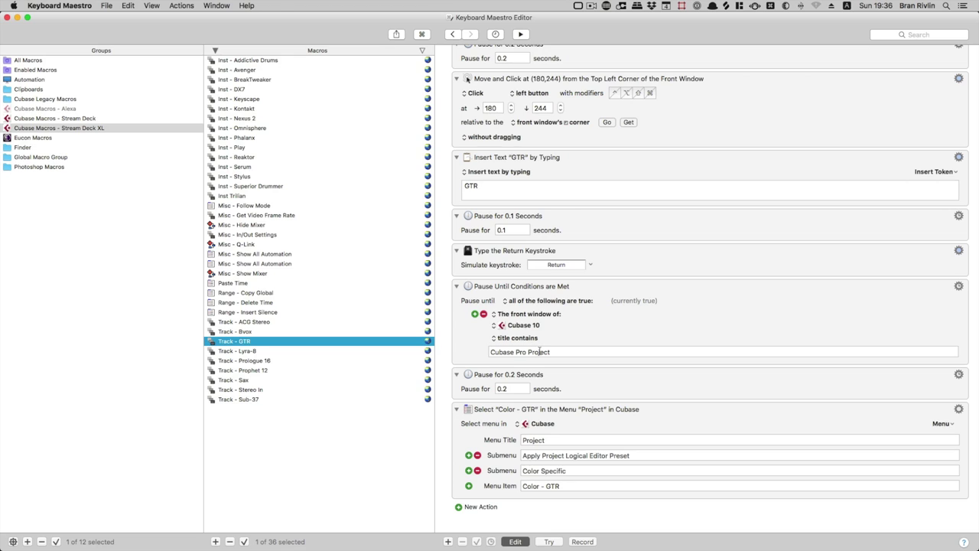
key("super+Tab")
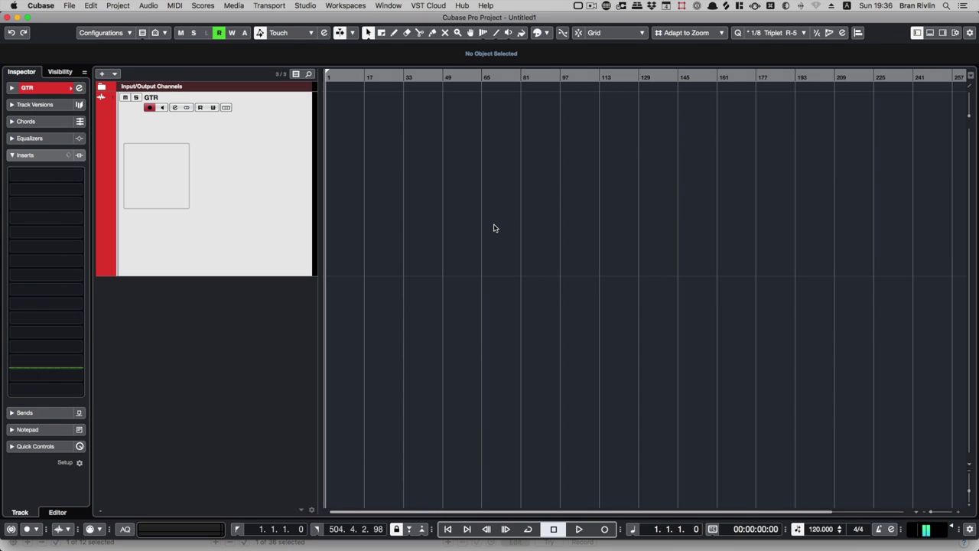
key("super+Tab")
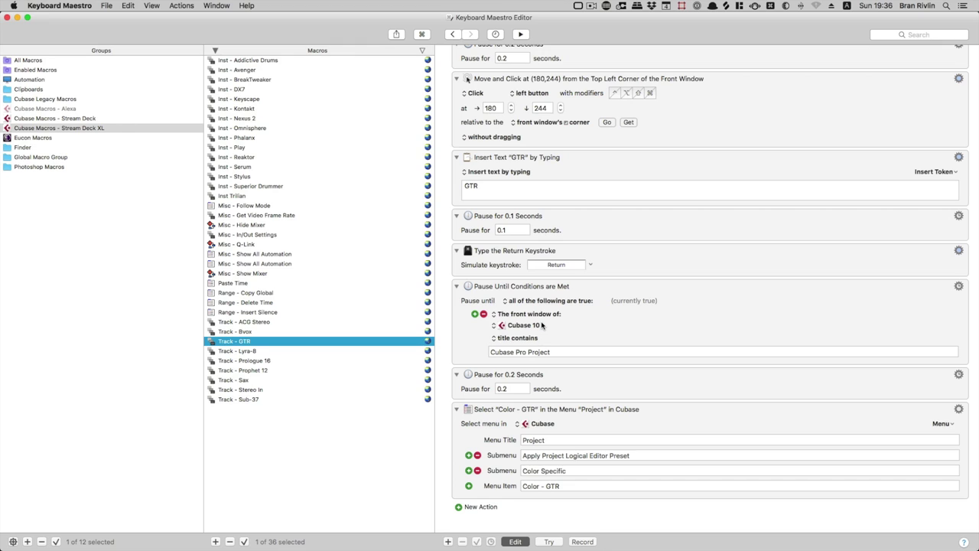
scroll(542, 325, "down", 1)
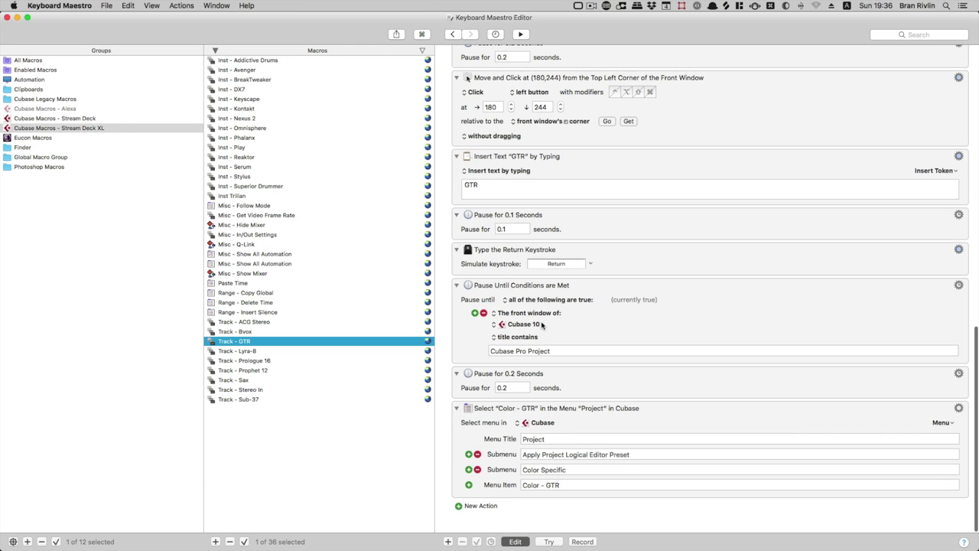
scroll(542, 325, "up", 1)
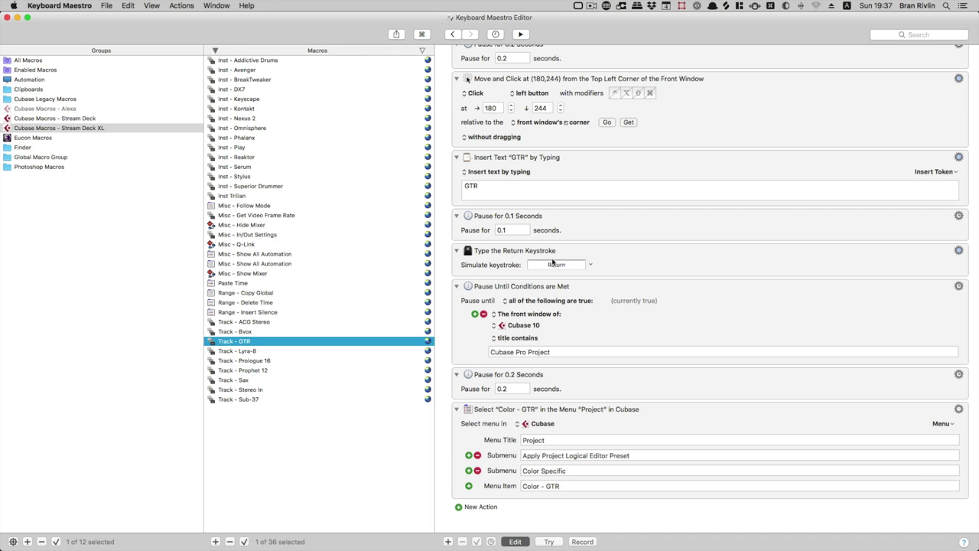
Open the Track - ACG Stereo macro and skim its action list through to the end.
left_click(246, 323)
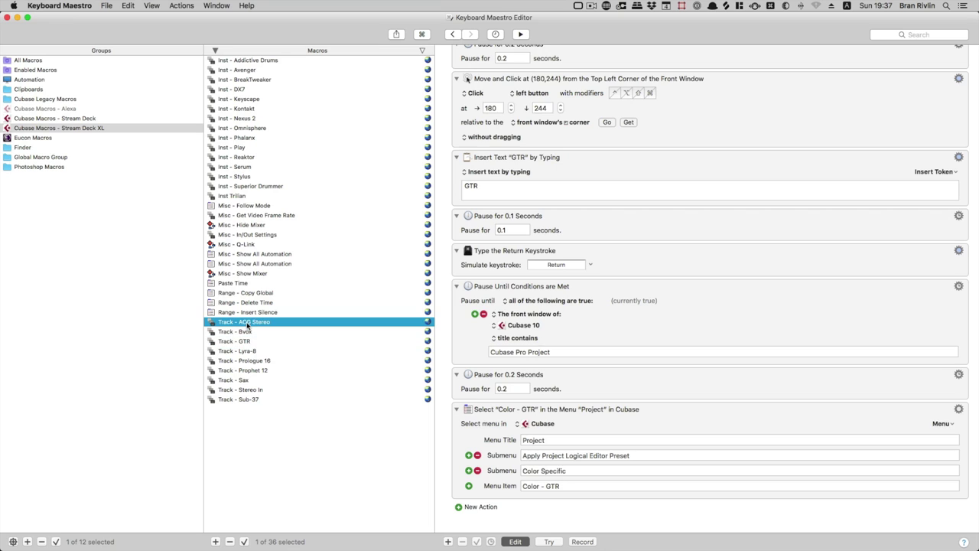
scroll(538, 179, "down", 3)
scroll(538, 180, "down", 2)
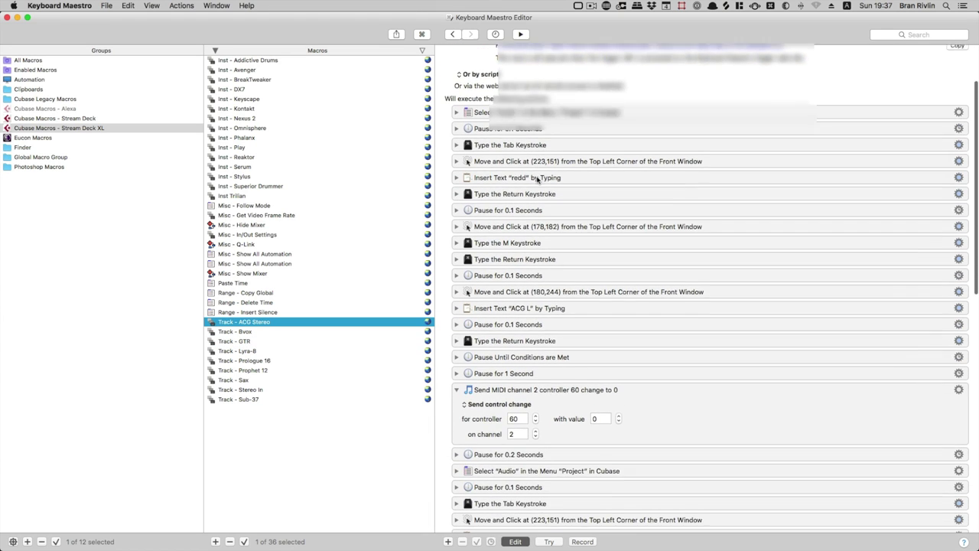
left_click(612, 100)
scroll(618, 387, "down", 8)
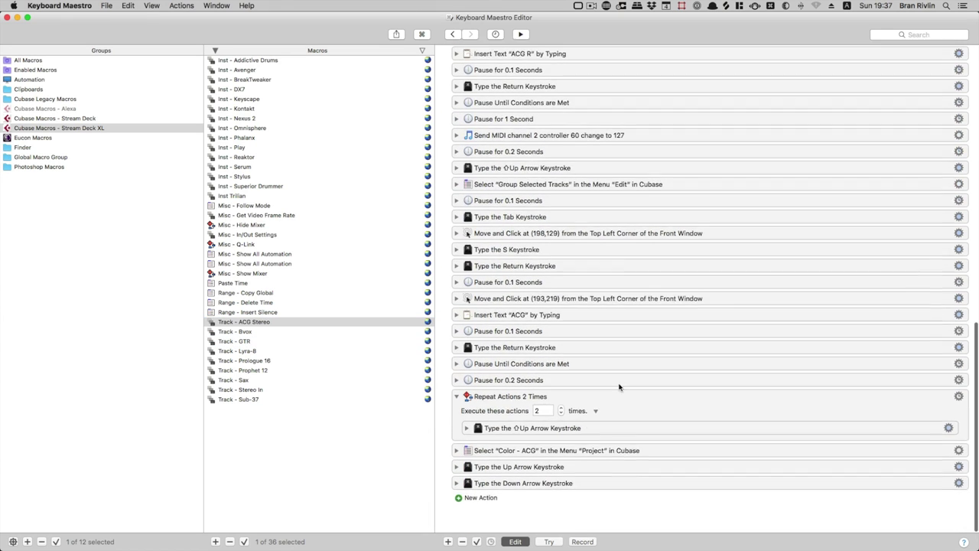
Expand all actions of the Track - ACG Stereo macro to show their details, then select its first action.
scroll(638, 494, "up", 4)
key("cmd+a")
scroll(626, 480, "up", 10)
right_click(656, 193)
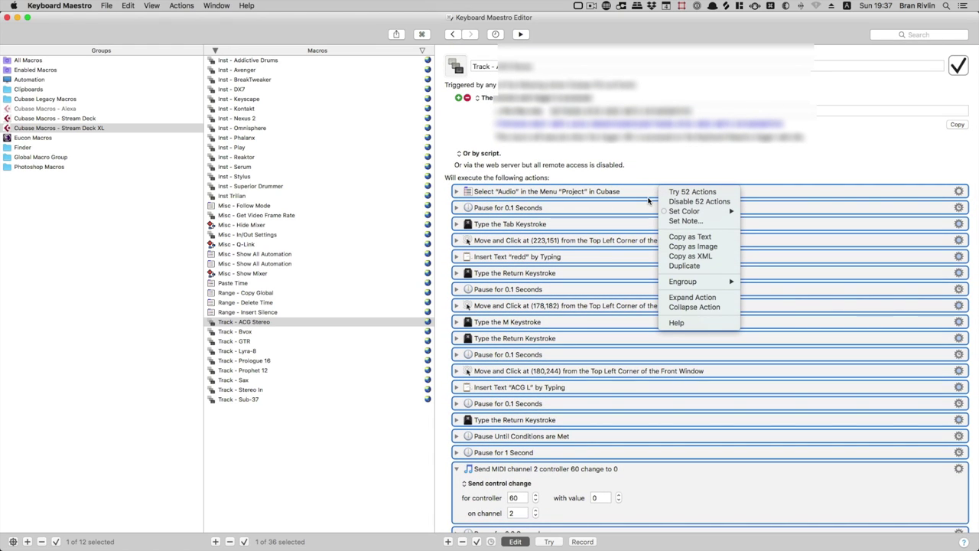
left_click(693, 297)
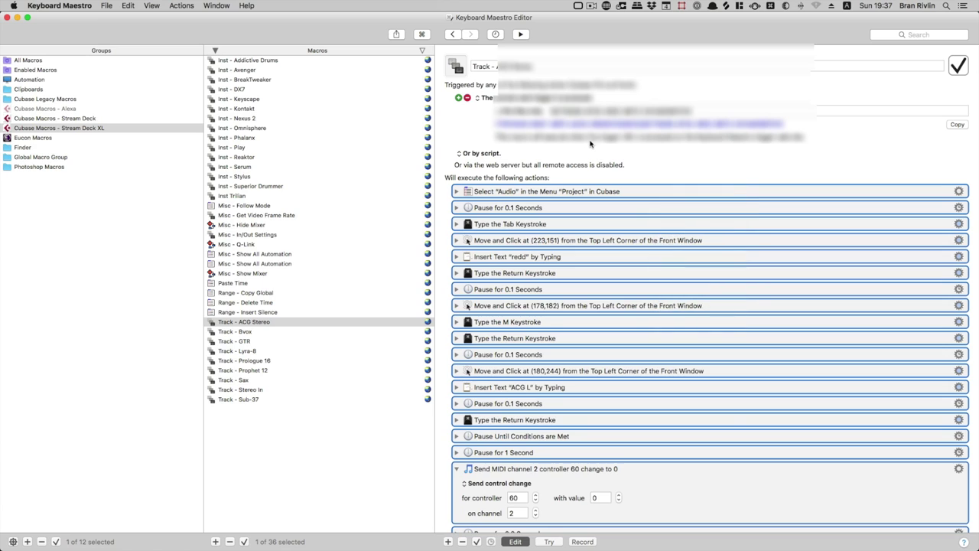
left_click(675, 192)
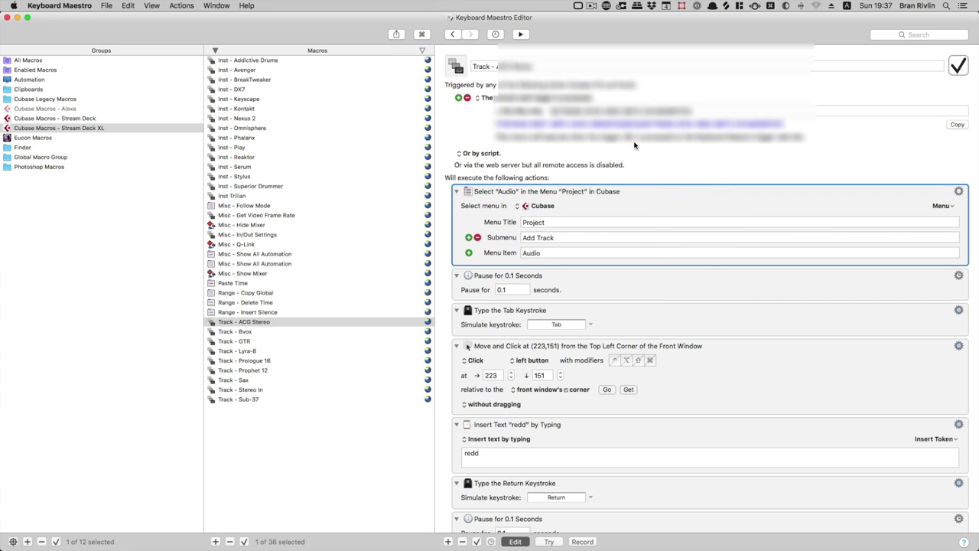
Examine the ACG Stereo macro's actions that create the ACG L mono track, up to the MIDI controller 60 message with value 0.
scroll(634, 145, "down", 3)
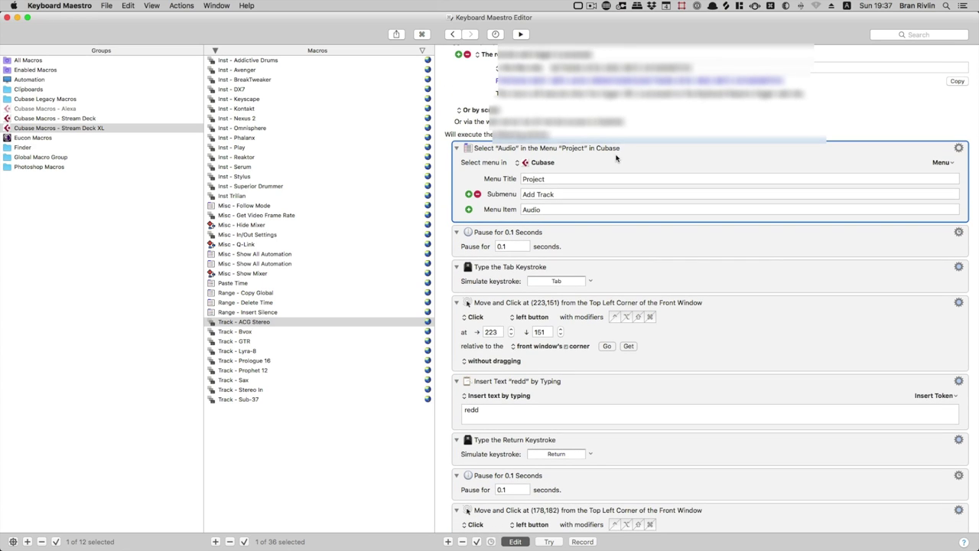
scroll(616, 158, "down", 1)
scroll(548, 217, "down", 2)
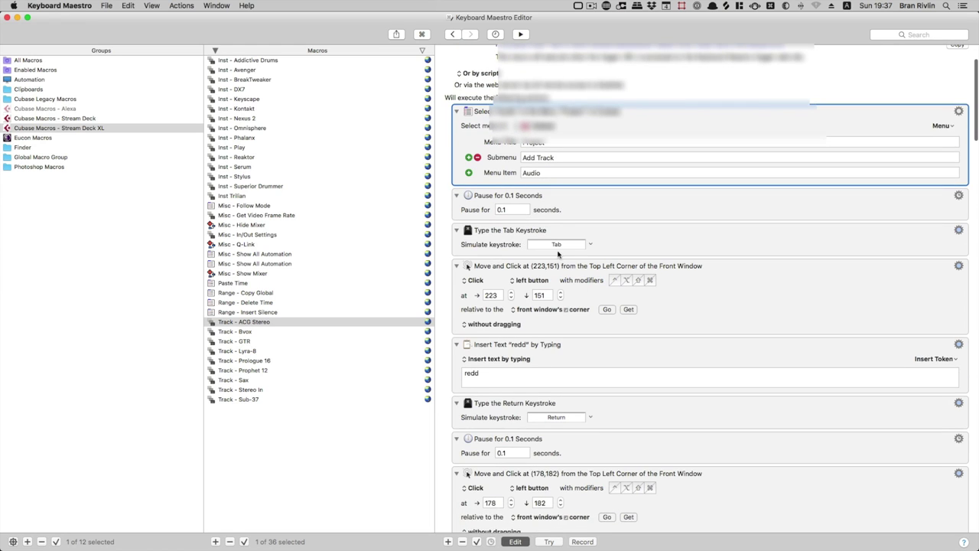
scroll(558, 254, "down", 16)
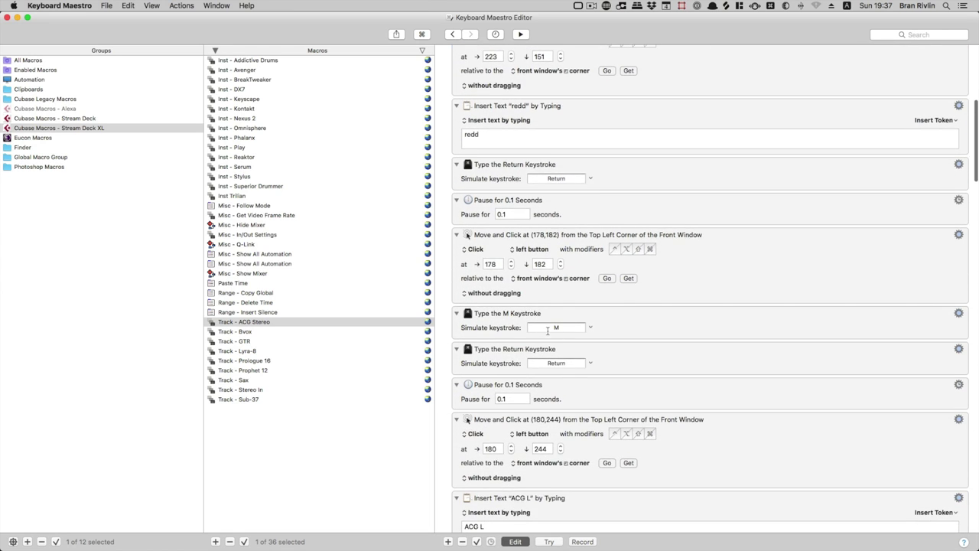
scroll(548, 331, "down", 10)
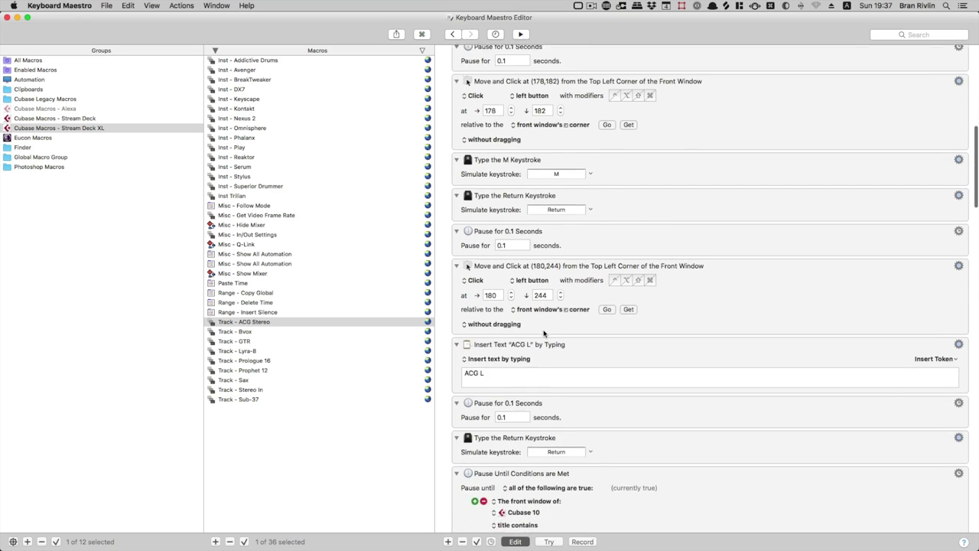
scroll(544, 333, "down", 14)
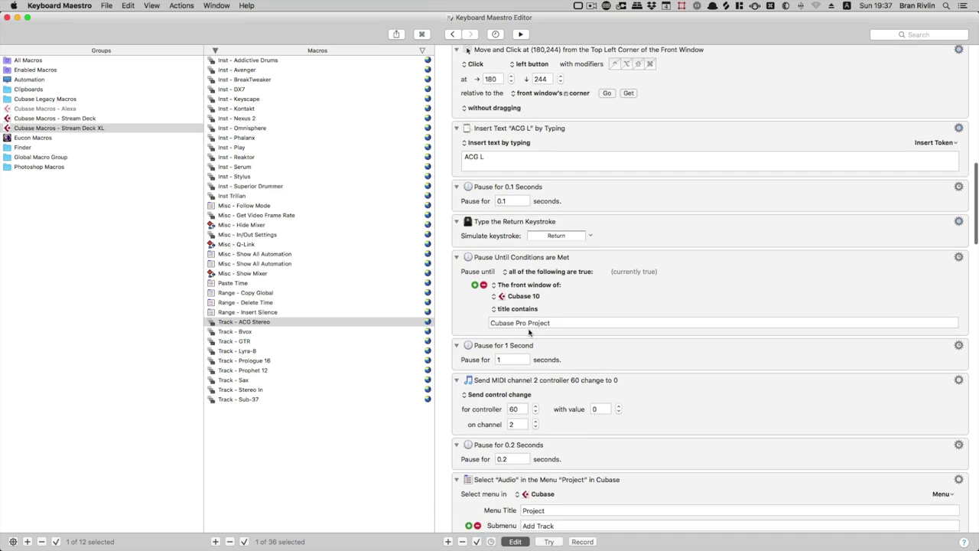
scroll(528, 331, "down", 4)
left_click(666, 341)
scroll(647, 342, "down", 3)
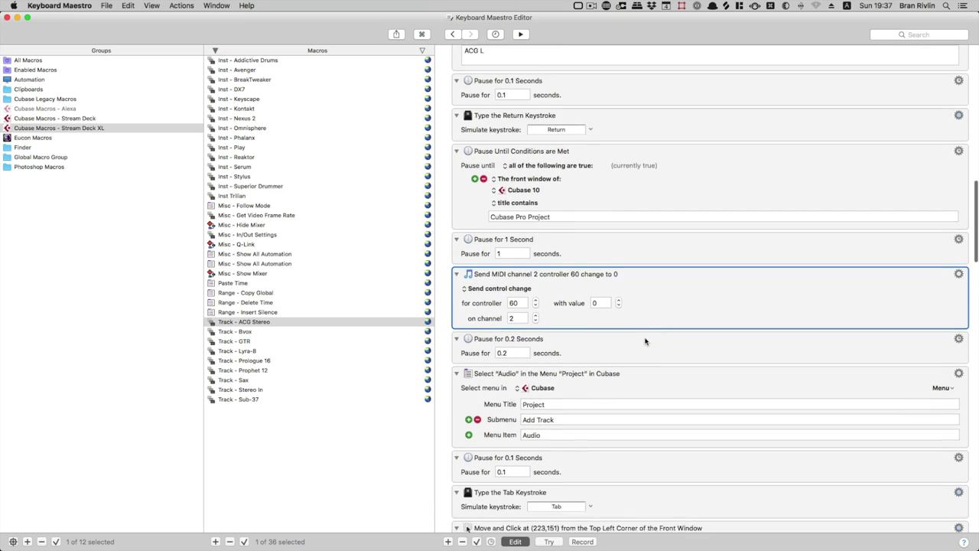
scroll(645, 342, "down", 3)
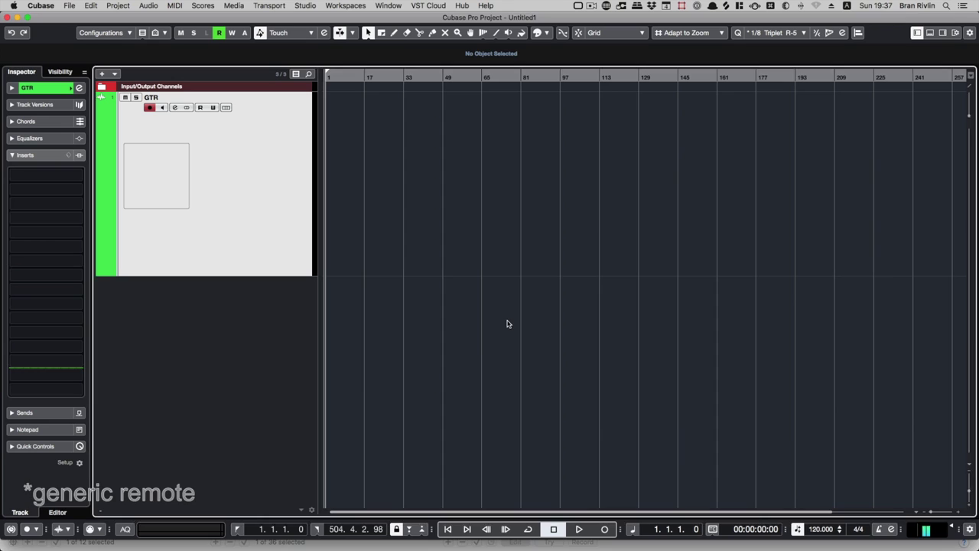
Open Studio Setup in Cubase and review the mappings of Generic Remote 2, 3 and 4.
key("super+shift+s")
left_click(433, 234)
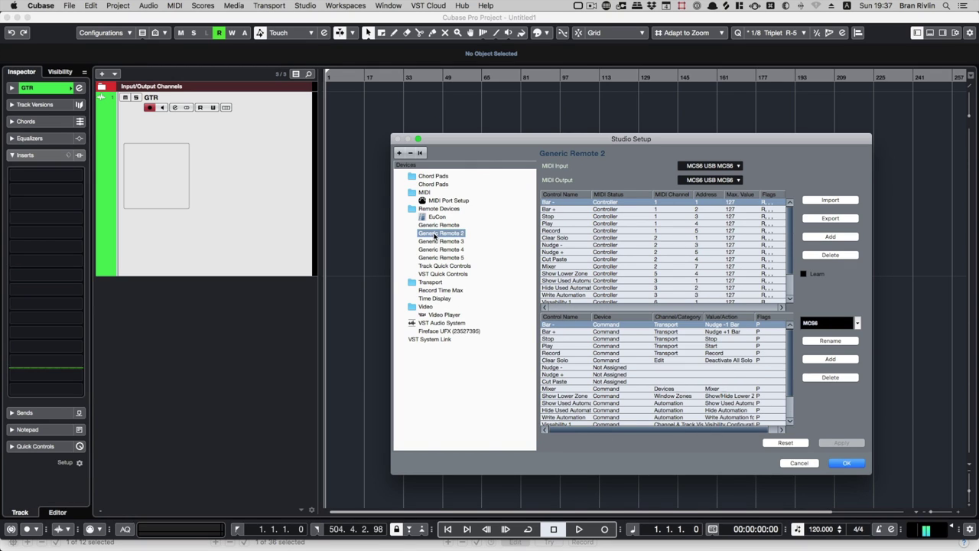
left_click(437, 242)
left_click(438, 250)
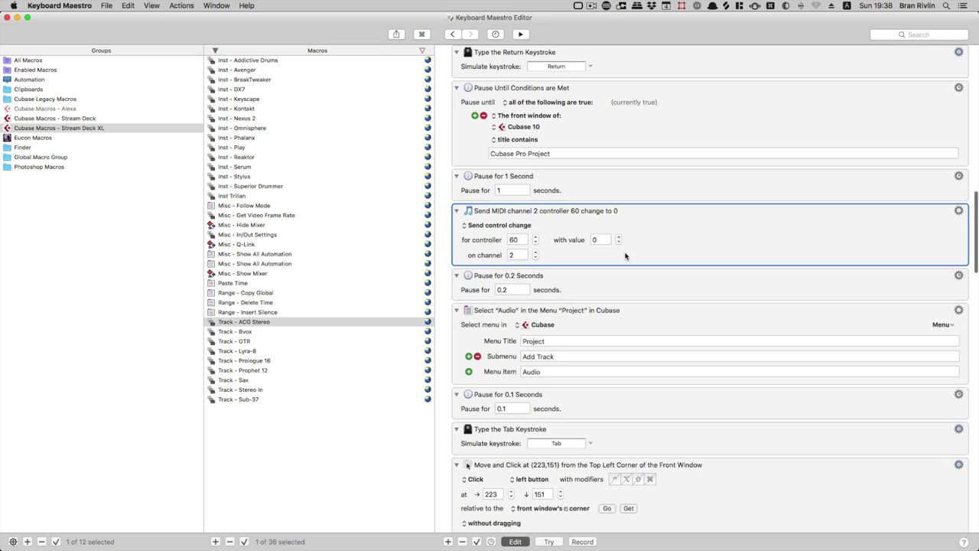
Examine the ACG Stereo macro in Keyboard Maestro from the first MIDI message through the ACG R track to the Group Selected Tracks action.
scroll(625, 257, "down", 2)
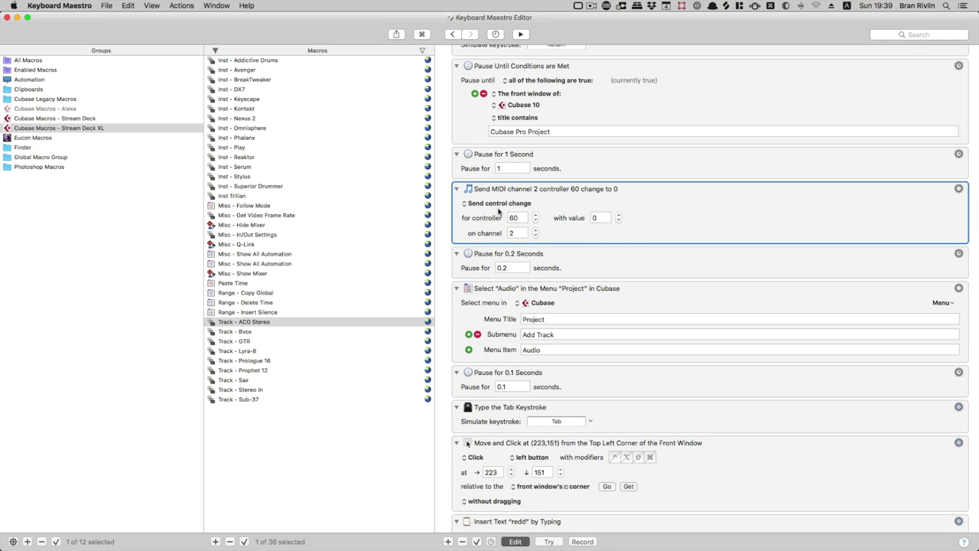
scroll(498, 212, "up", 4)
scroll(502, 317, "down", 2)
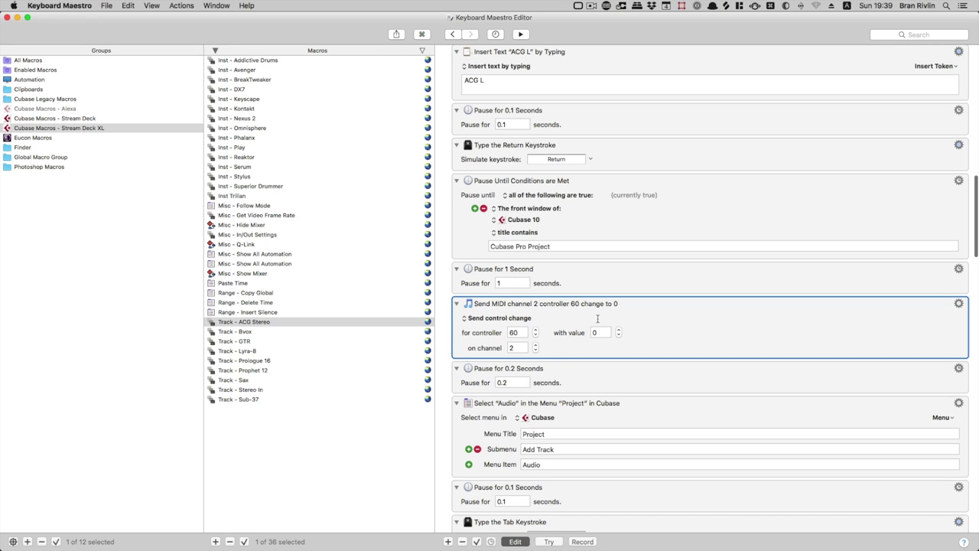
scroll(559, 319, "down", 15)
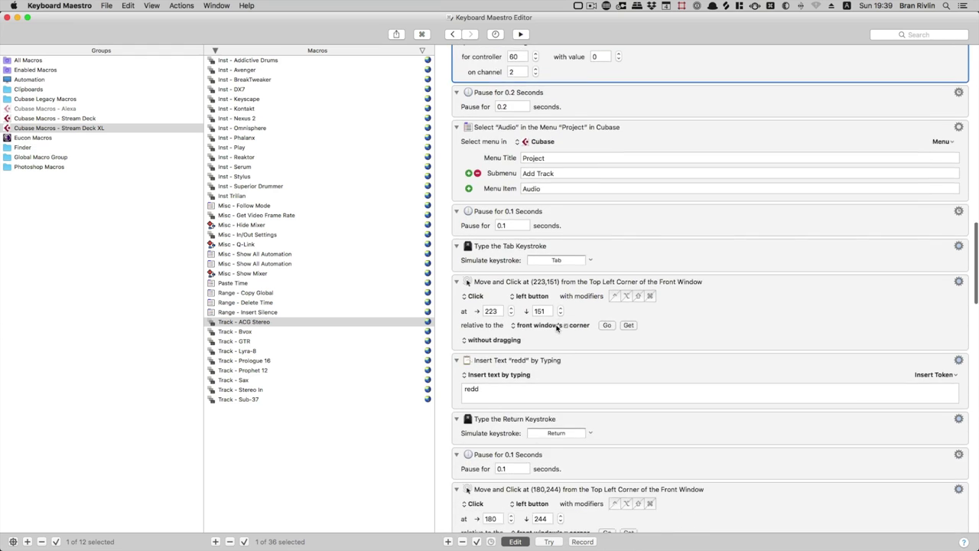
scroll(557, 328, "down", 5)
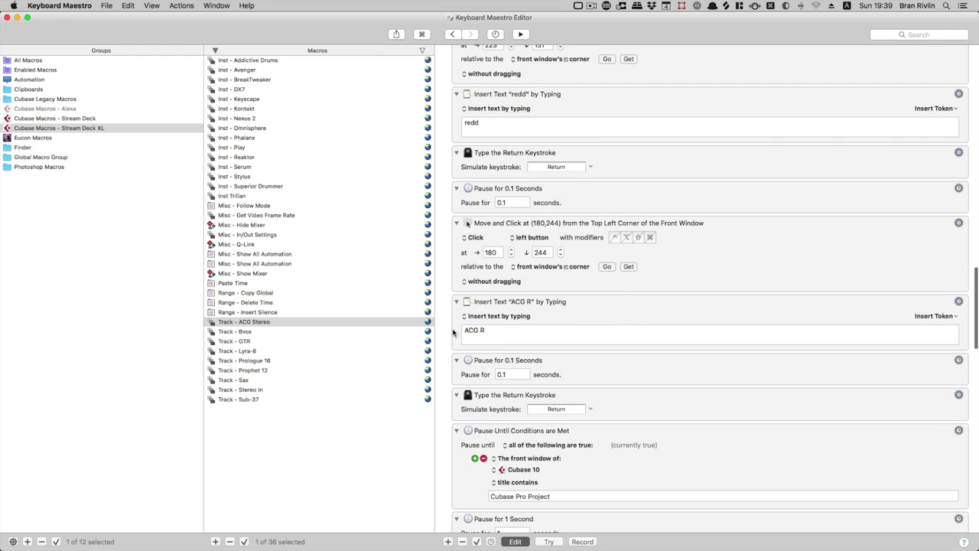
scroll(506, 331, "down", 10)
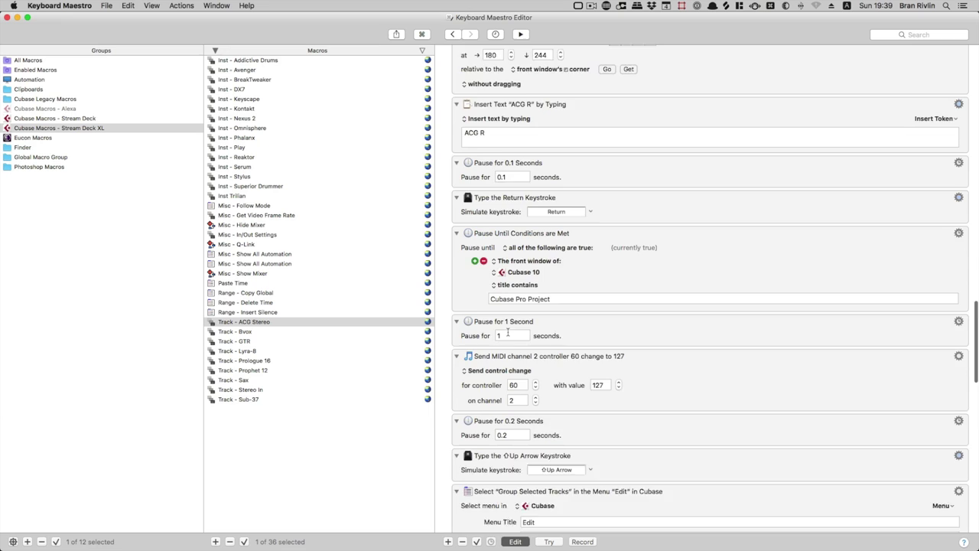
scroll(493, 337, "down", 1)
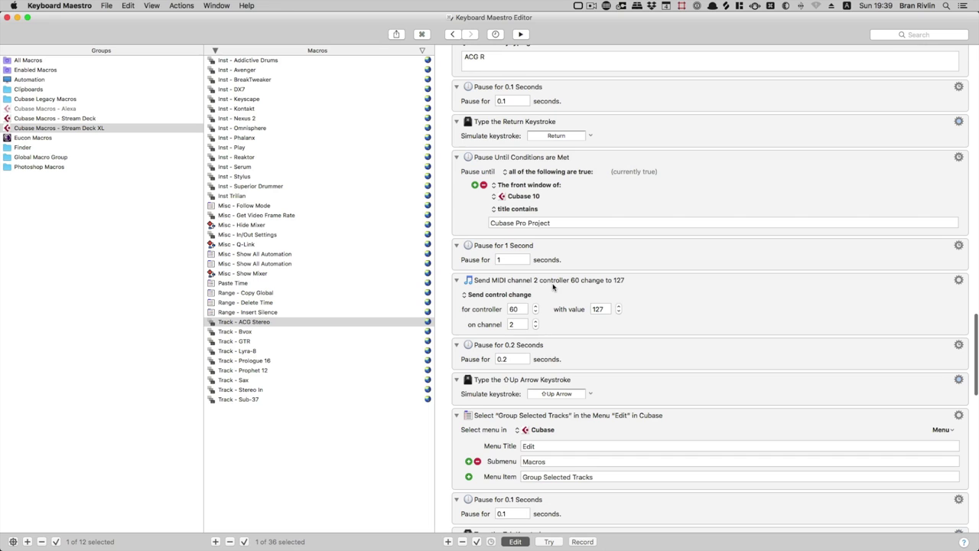
scroll(554, 287, "down", 3)
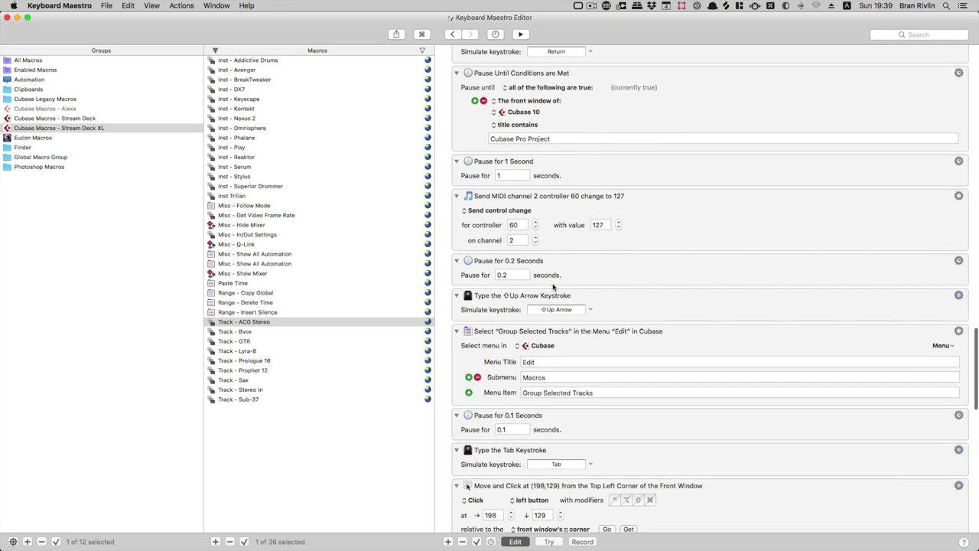
Switch to Cubase and add two audio tracks named ACG to the project.
key("ctrl+super+Escape")
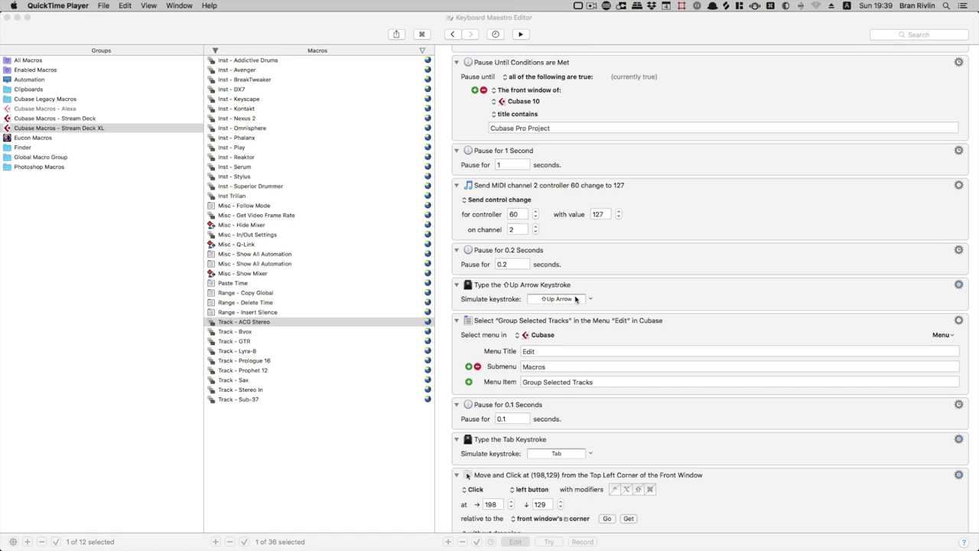
key("super+Tab")
right_click(186, 328)
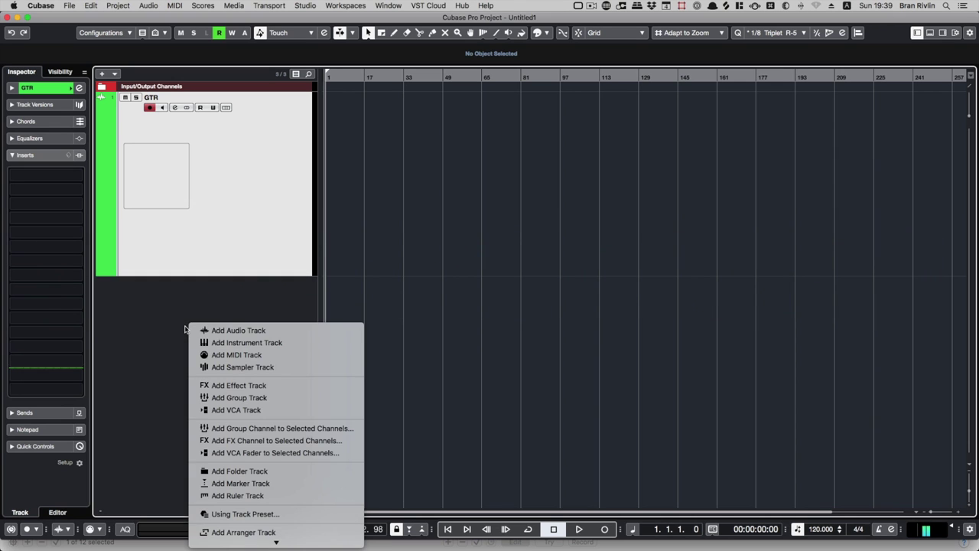
left_click(229, 330)
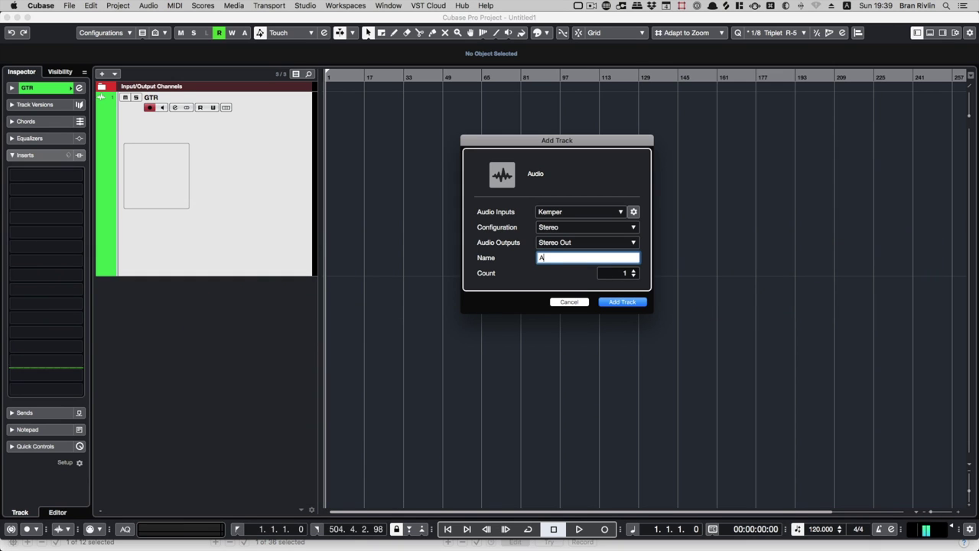
left_click(623, 274)
key("Return")
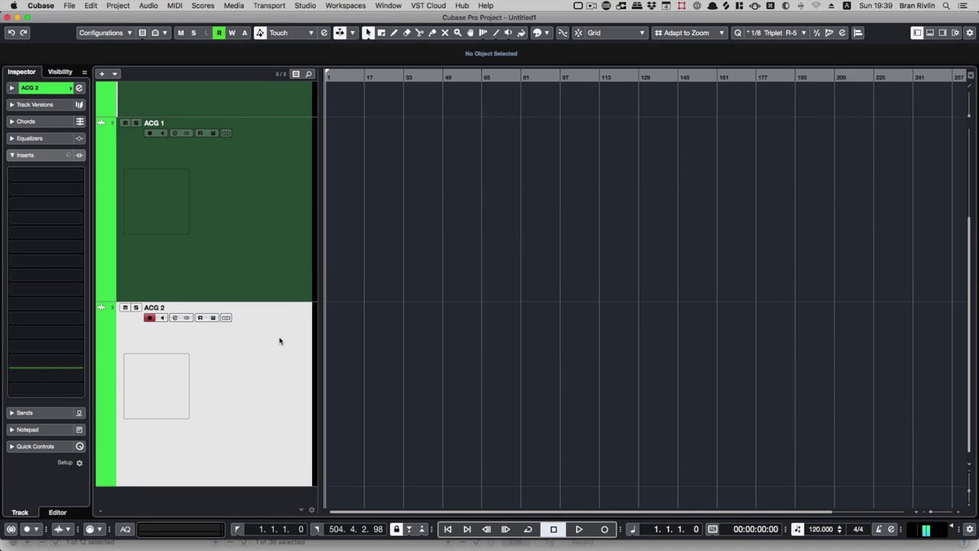
Return to Keyboard Maestro and examine the ACG Stereo macro's group track actions, selecting the Pause Until condition that follows the ACG naming.
key("super+Tab")
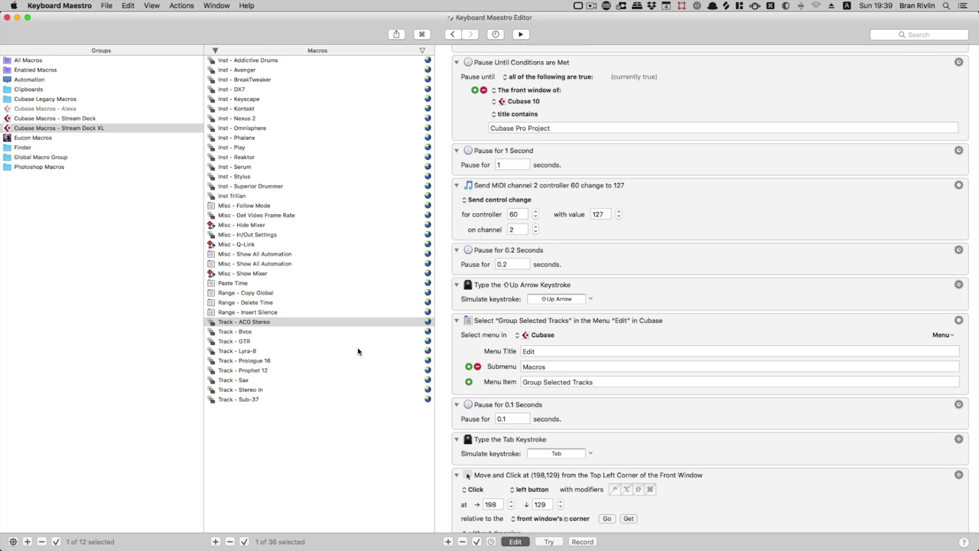
scroll(595, 341, "down", 3)
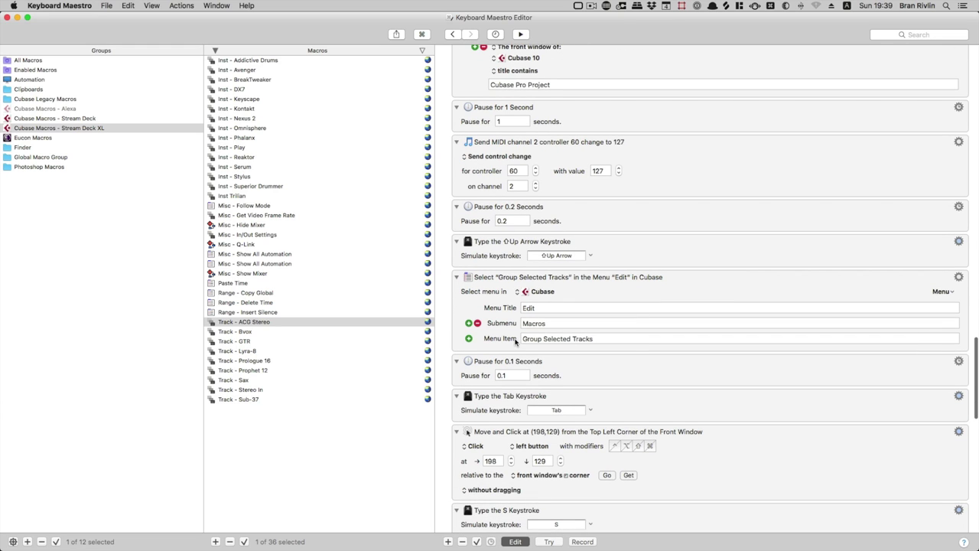
scroll(620, 340, "down", 5)
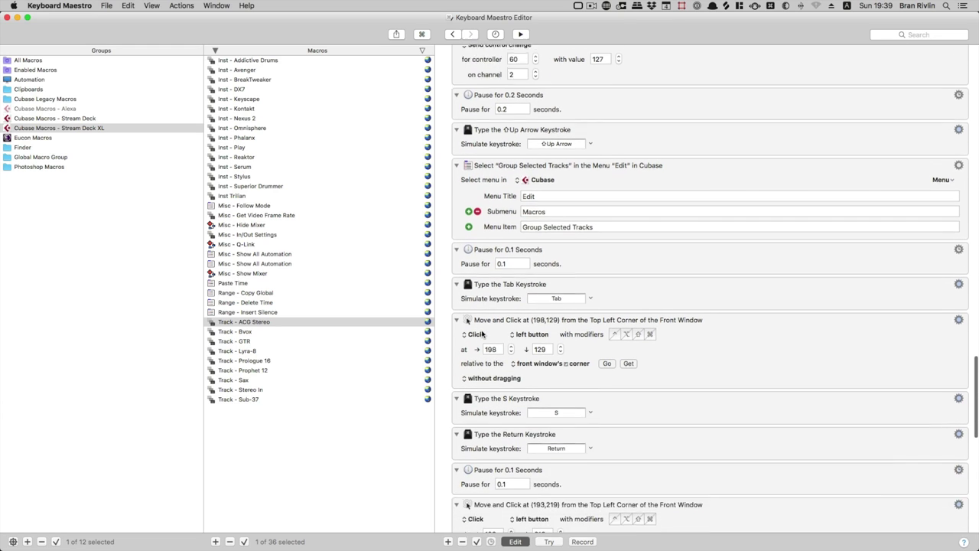
scroll(482, 333, "down", 10)
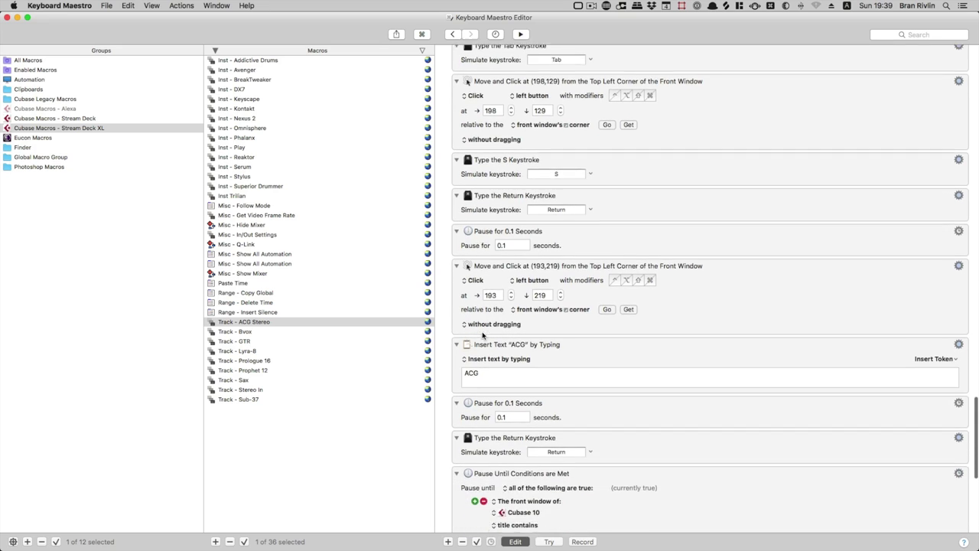
scroll(482, 334, "down", 3)
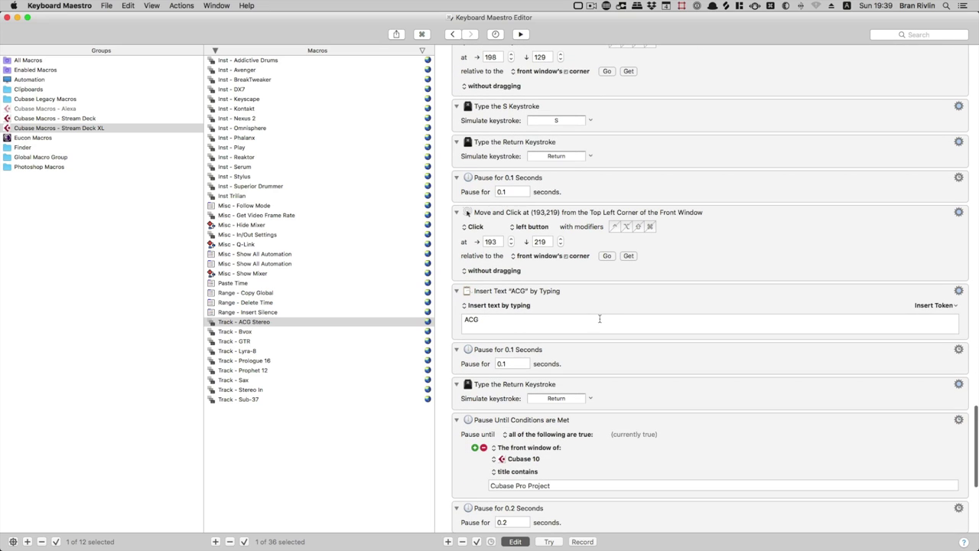
scroll(599, 318, "down", 5)
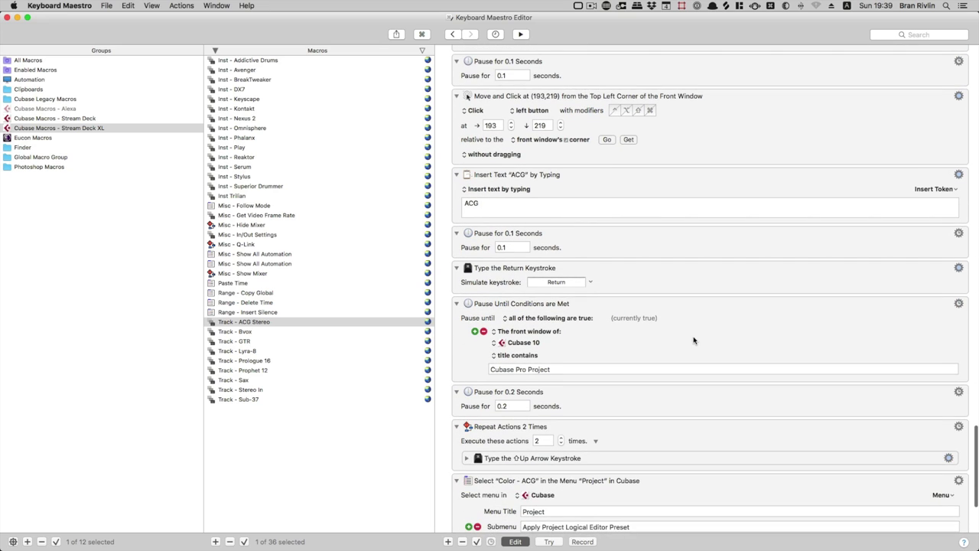
left_click(694, 341)
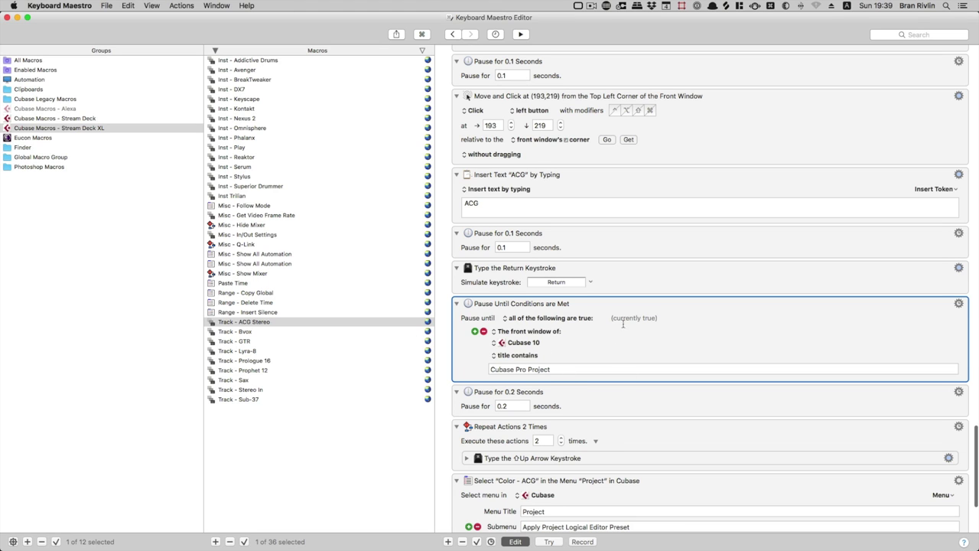
Examine the Repeat Actions 2 Times action near the end of the ACG Stereo macro.
scroll(527, 354, "down", 4)
left_click(549, 346)
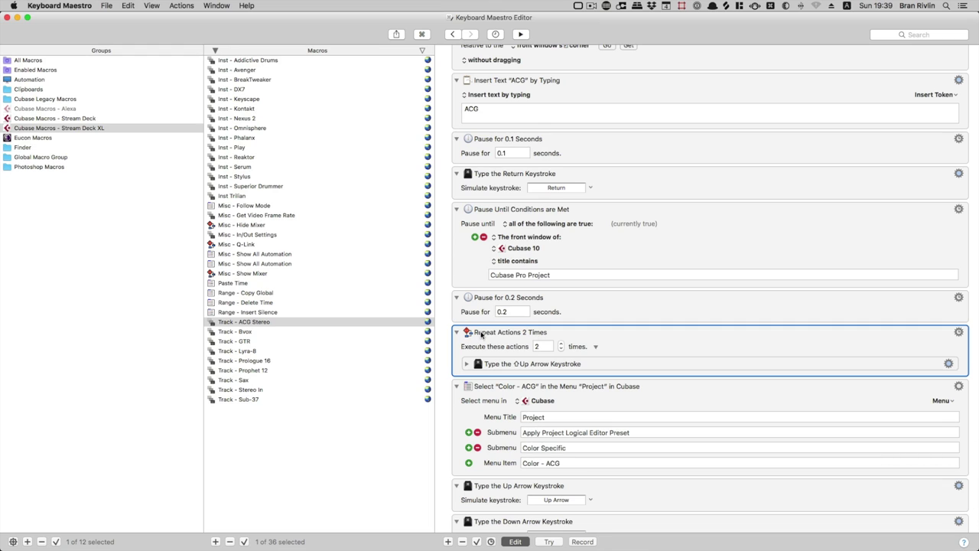
scroll(491, 339, "down", 2)
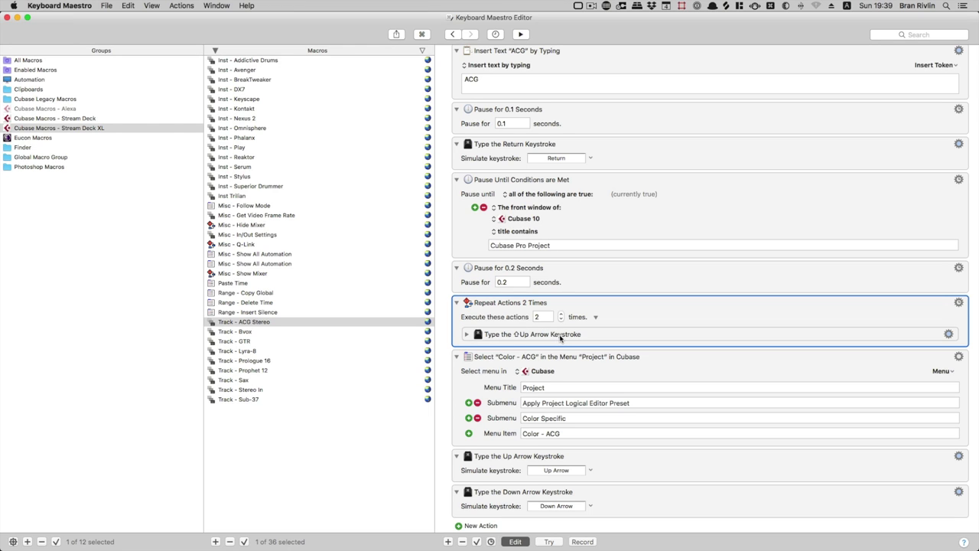
Switch to Cubase, add a stereo group track named ACG and extend the selection up to the ACG 2 and ACG 1 tracks.
key("super+Tab")
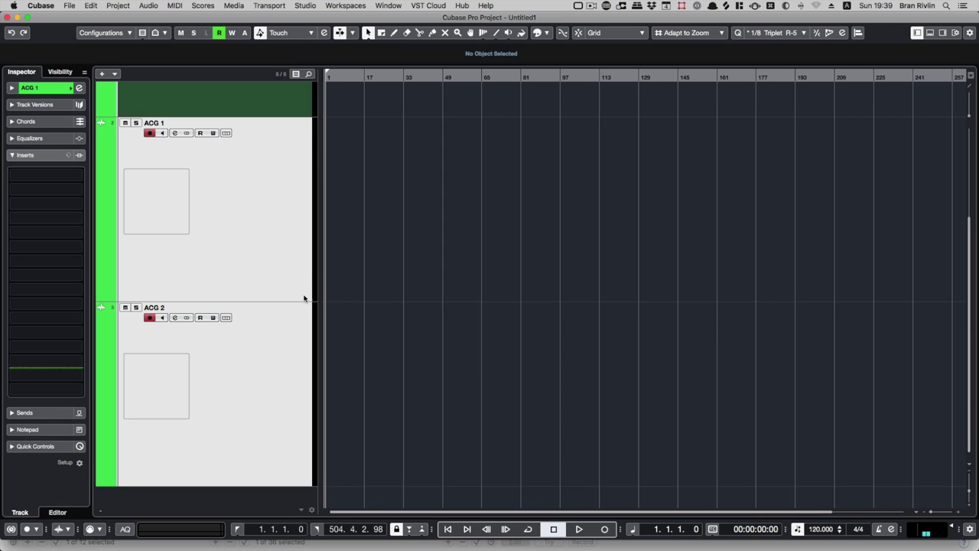
key("super+shift+g")
type("ACG")
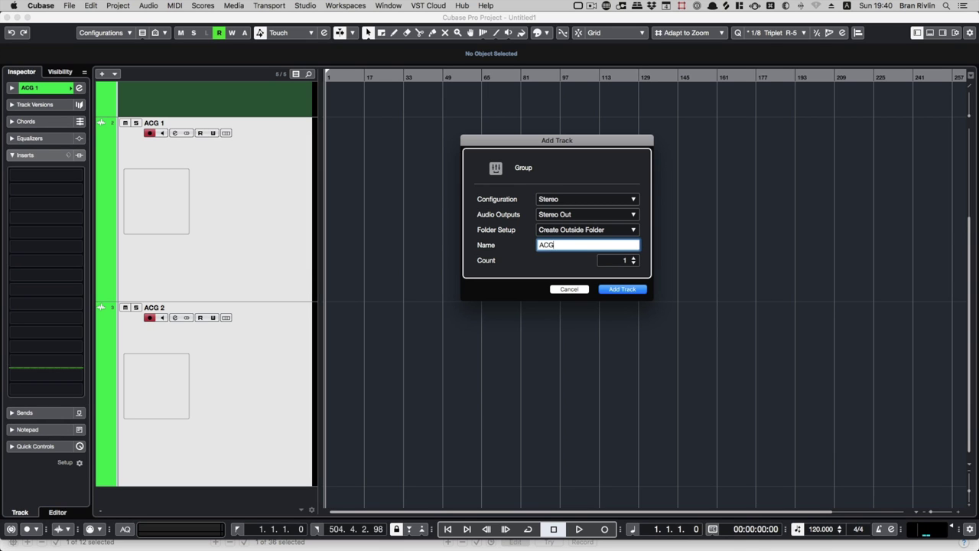
key("Return")
scroll(528, 337, "down", 2)
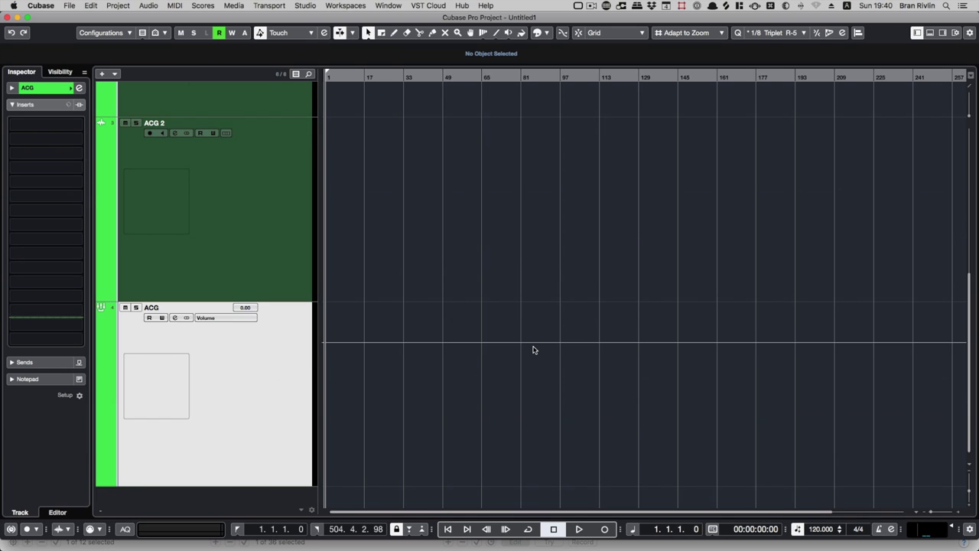
scroll(534, 350, "up", 2)
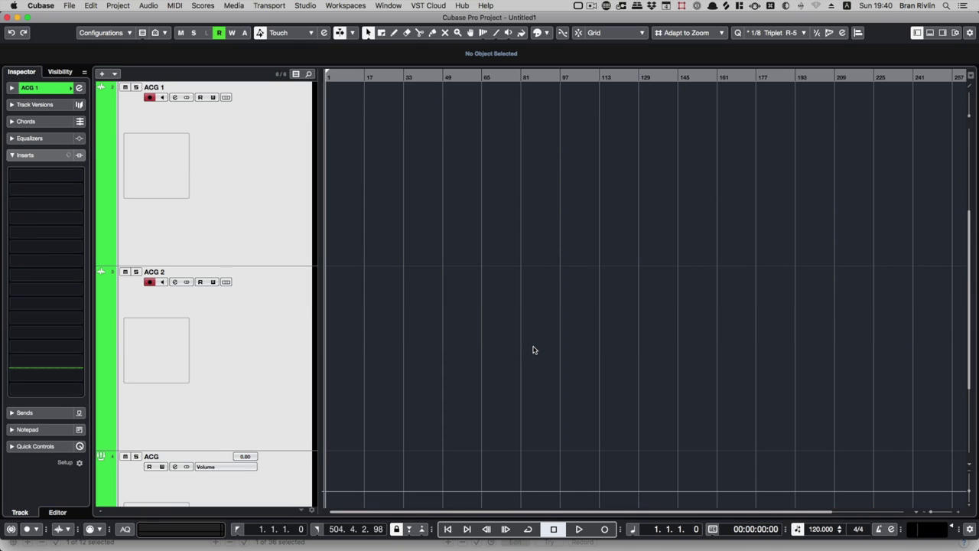
Return to Keyboard Maestro and examine the ACG Stereo macro's Color - ACG menu action and the Up Arrow keystroke action after it.
key("super+Tab")
scroll(534, 350, "down", 2)
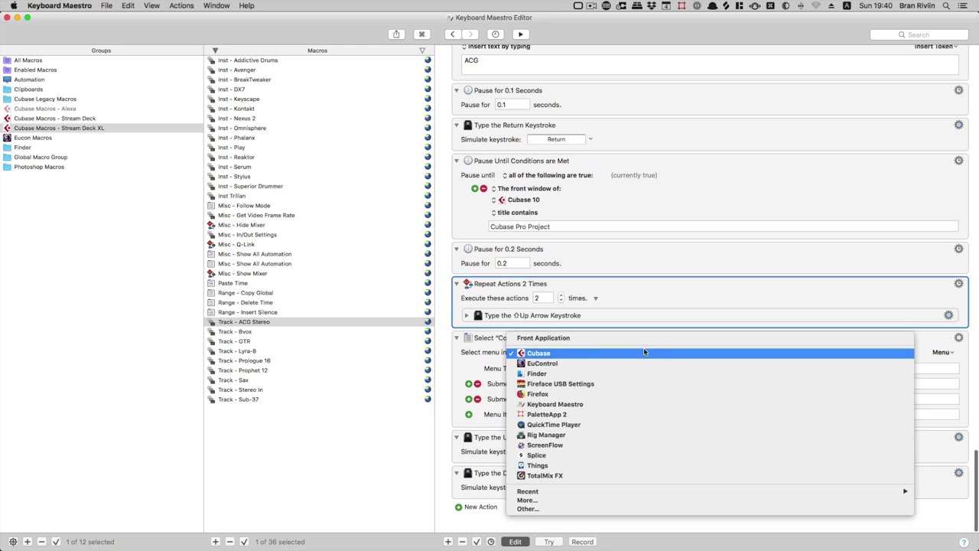
left_click(645, 352)
left_click(405, 404)
left_click(462, 370)
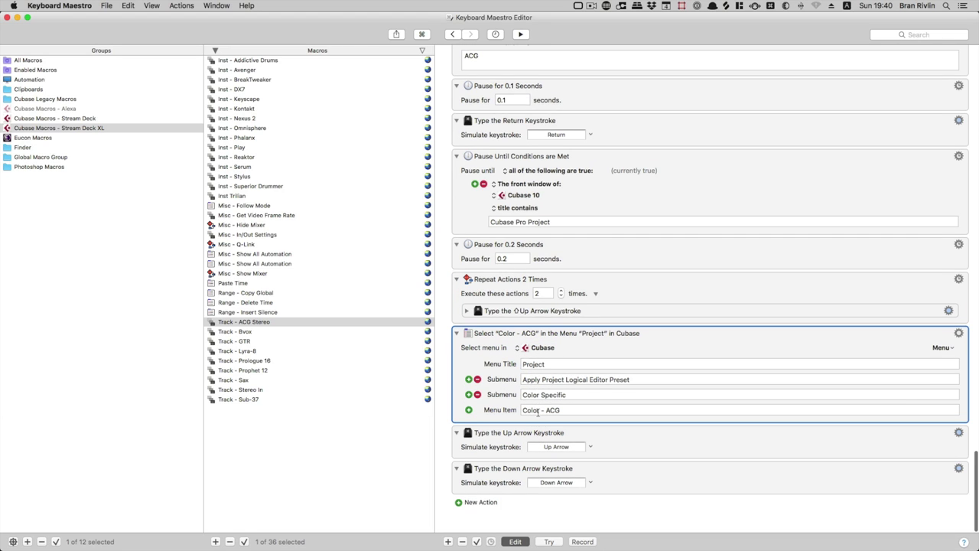
left_click(621, 449)
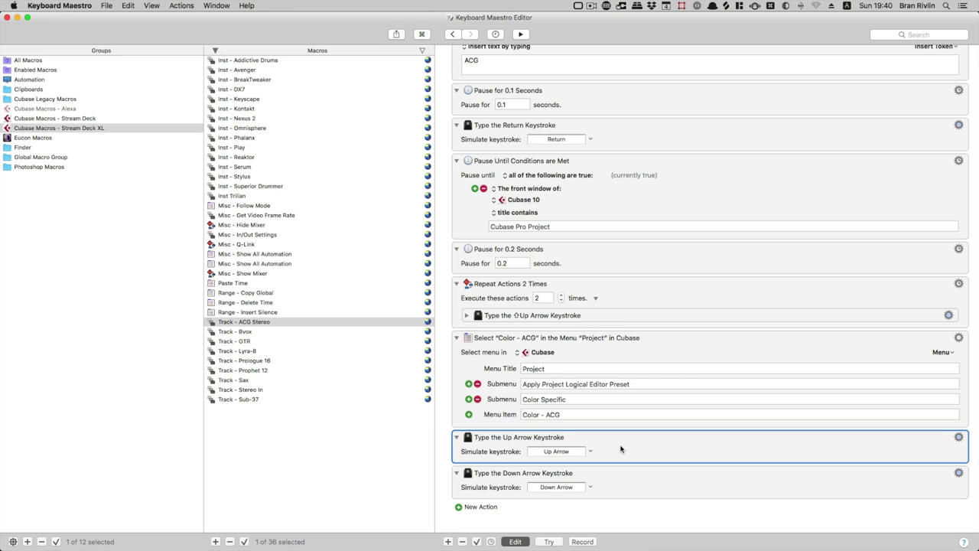
Replay the macro's last two keystroke actions in Cubase, selecting the GTR track and then only the ACG 1 track.
key("super+Tab")
key("Up")
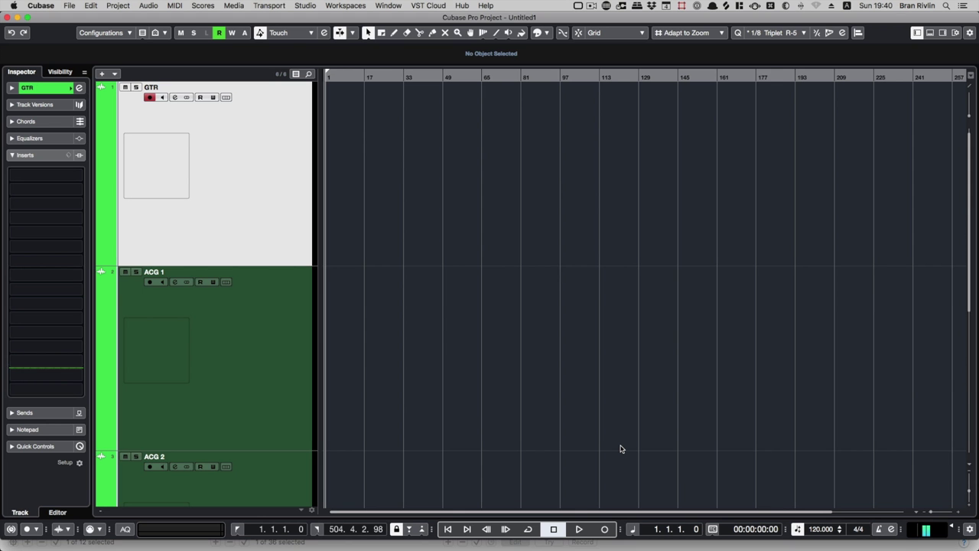
key("super+Tab")
left_click(646, 480)
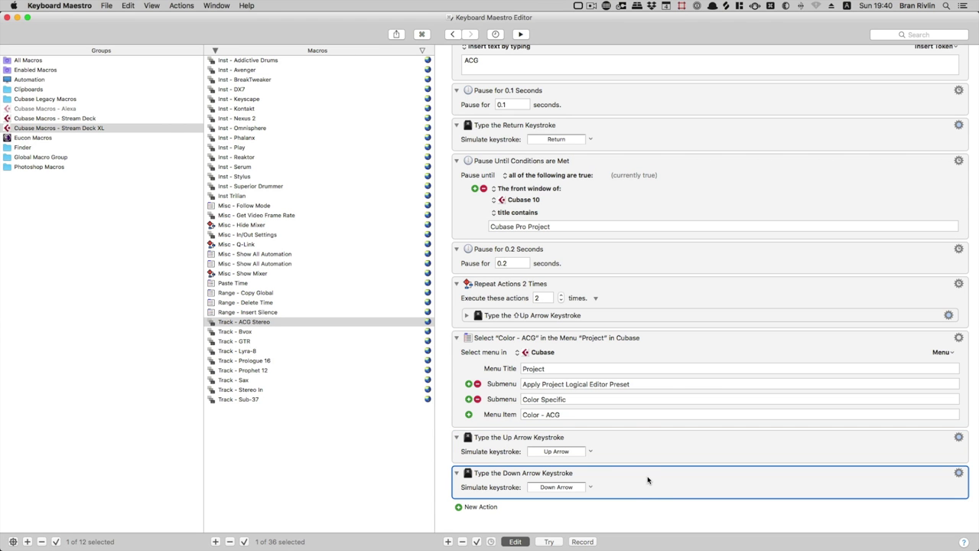
key("super+Tab")
key("Down")
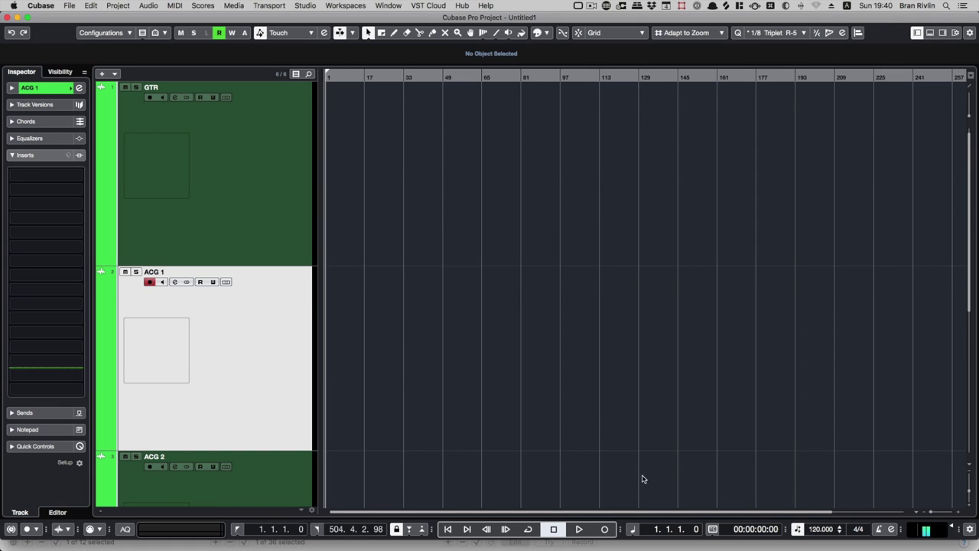
Select all tracks in the Cubase project and delete them, including those containing data.
scroll(632, 473, "down", 2)
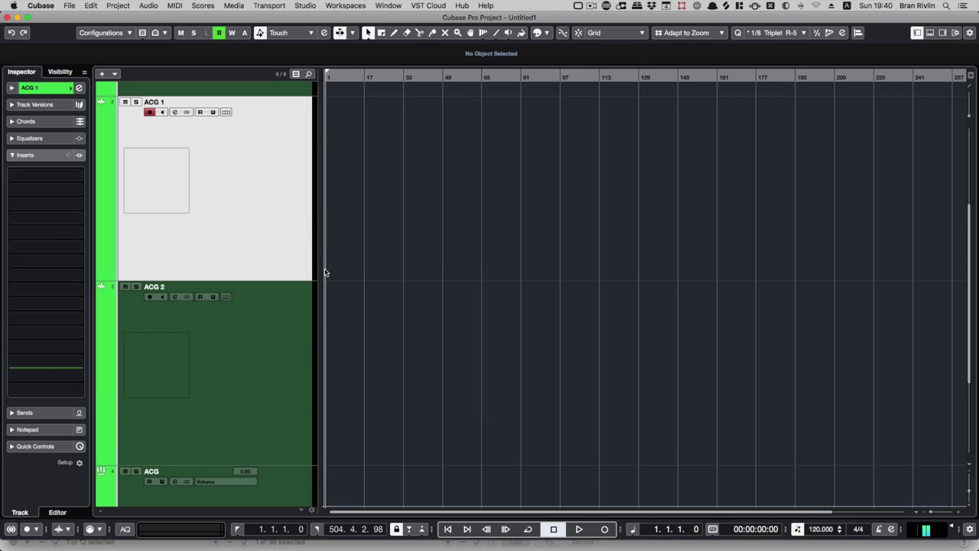
left_click(274, 483)
scroll(420, 370, "up", 2)
key("super+a")
key("BackSpace")
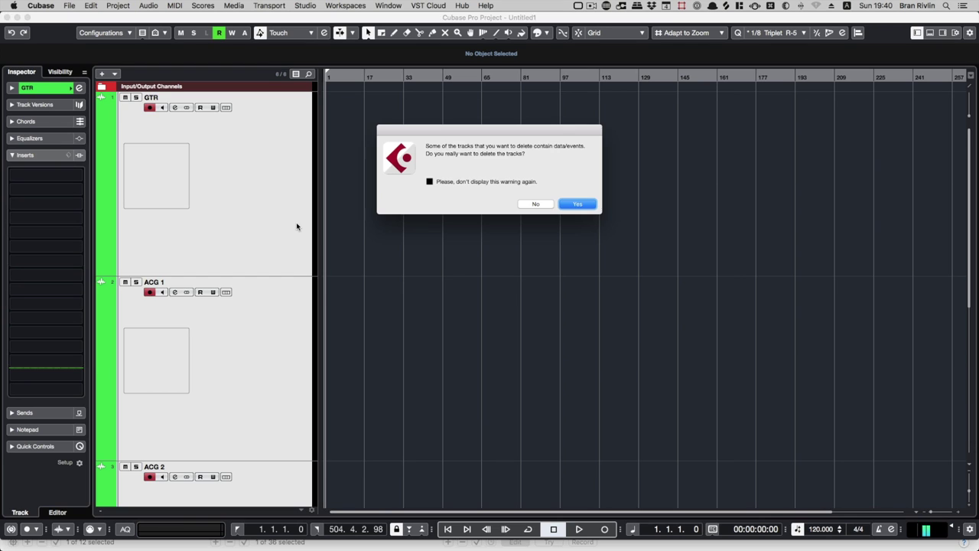
key("Return")
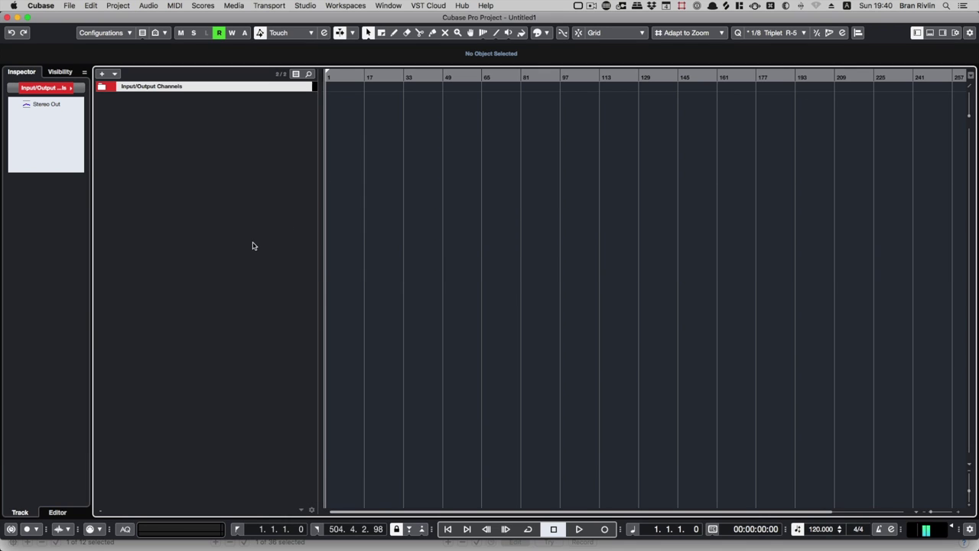
Run the ACG Stereo macro in the emptied Cubase project to add the ACG L, ACG R and ACG group tracks.
key("super+Tab")
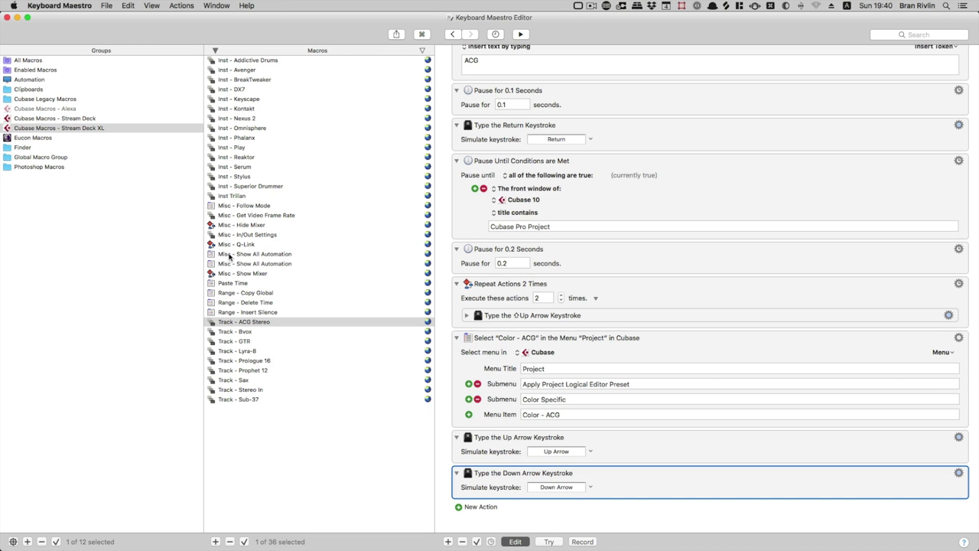
key("super+Tab")
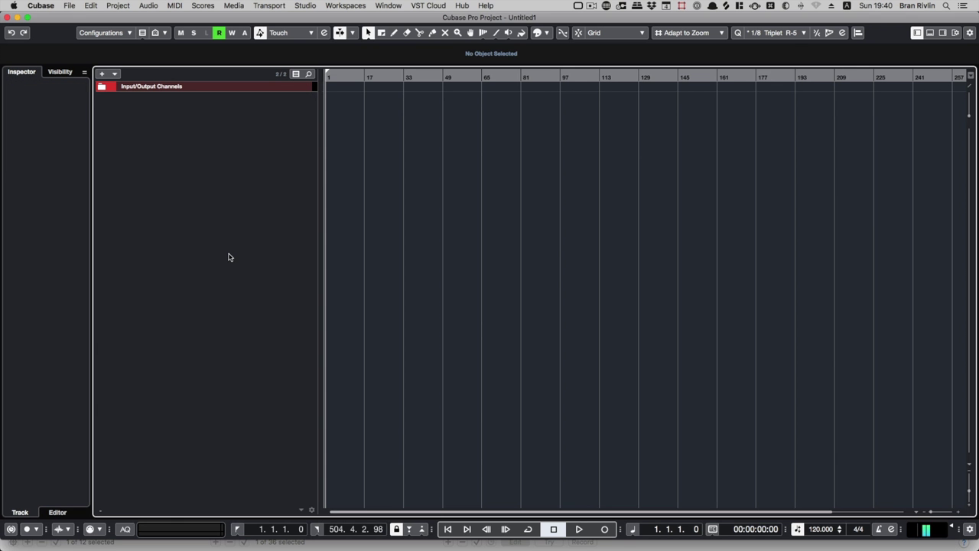
key("ctrl+alt+a")
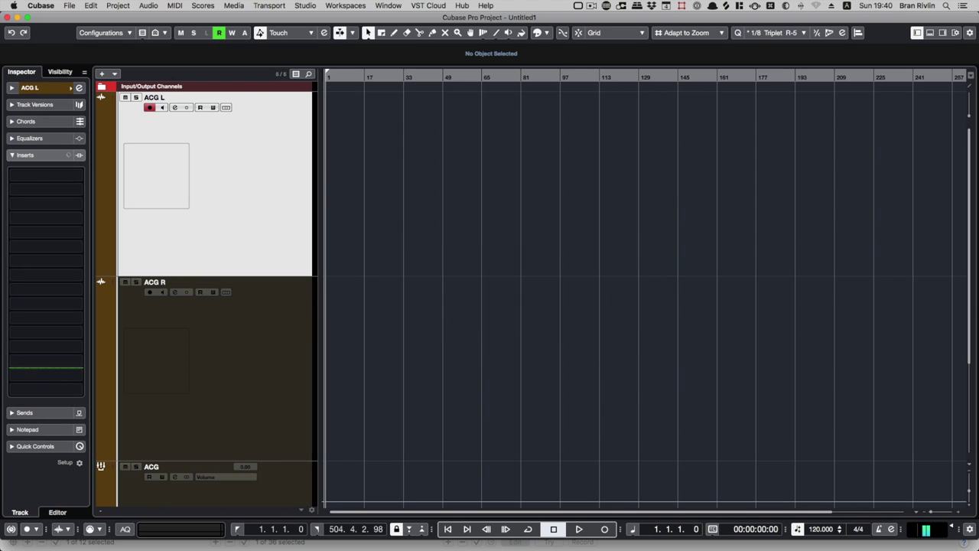
Glance at the Misc - Q-Link macro, then locate Q-Link in Cubase's MixConsole, moving focus between the Project and MixConsole windows.
key("super+Tab")
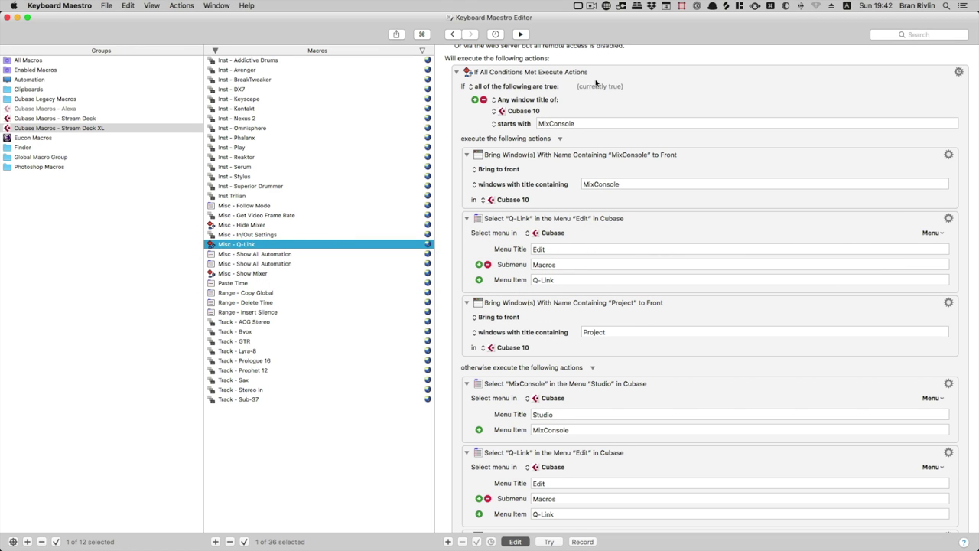
key("super+Tab")
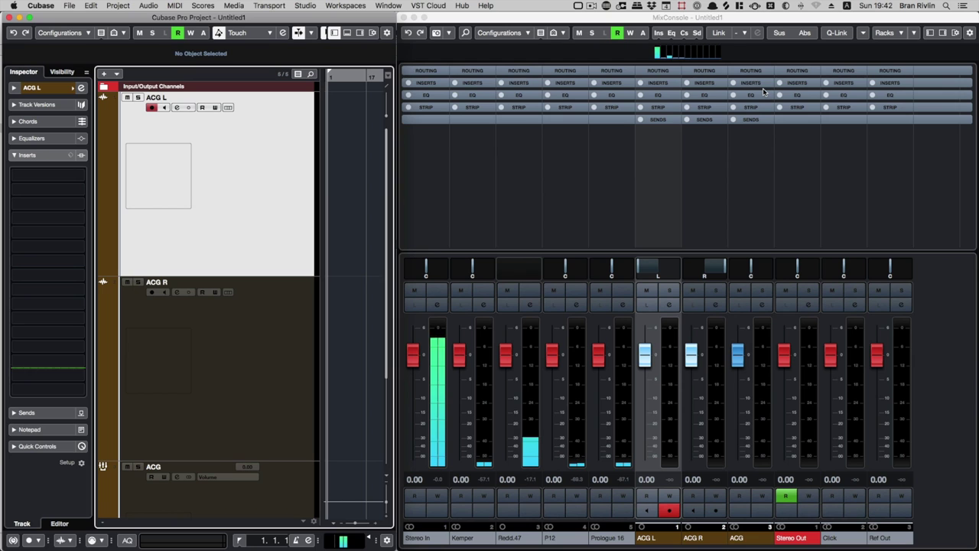
left_click(836, 34)
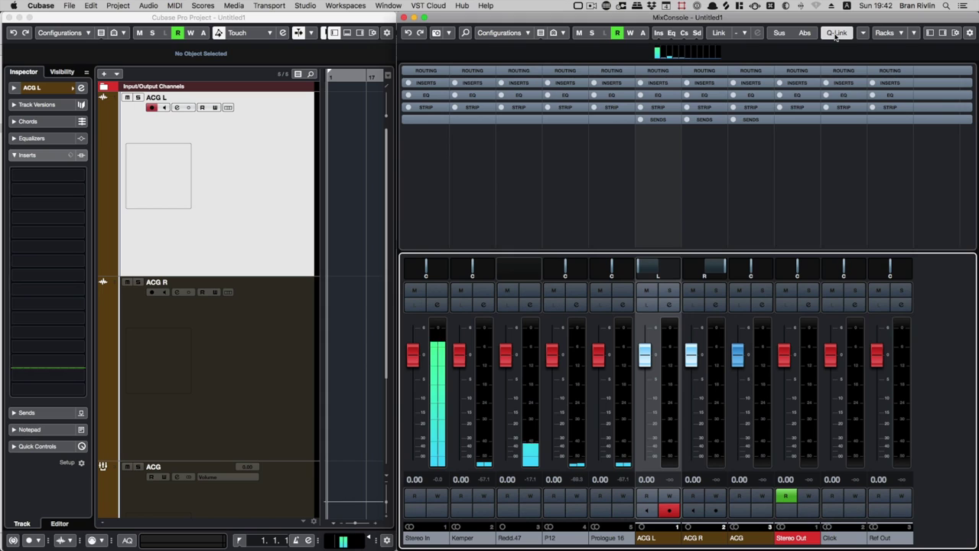
left_click(338, 185)
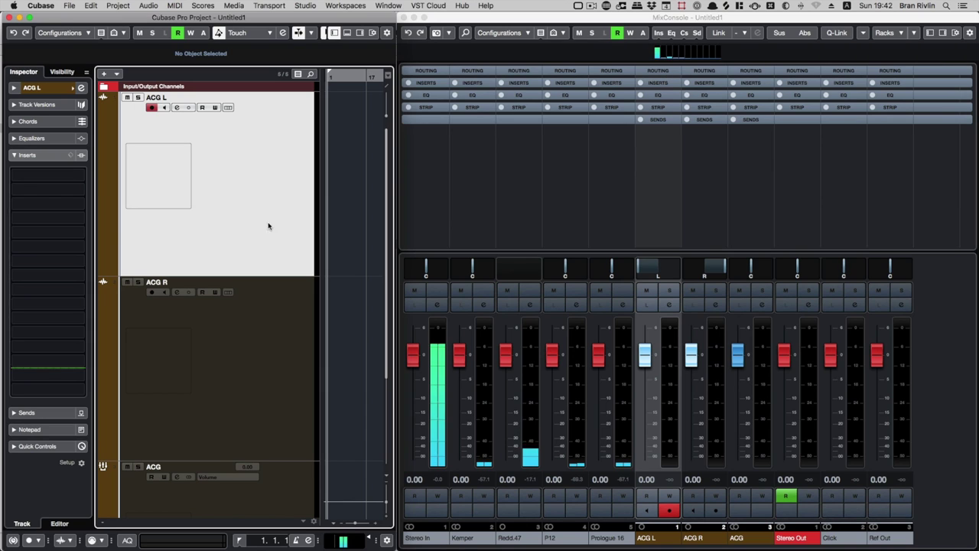
left_click(643, 25)
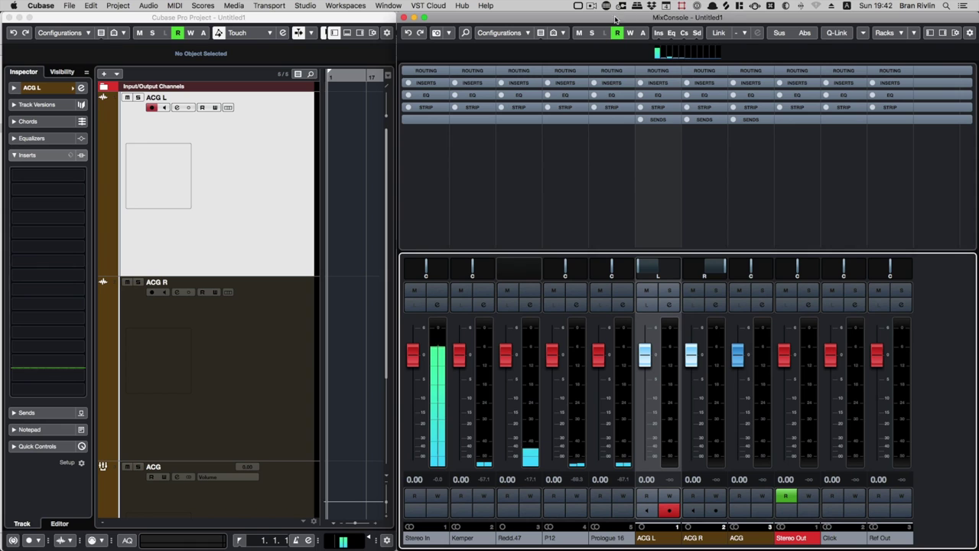
Return to Keyboard Maestro and examine the Misc - Q-Link macro's MixConsole window condition and the actions executed when it is met.
key("super+Tab")
scroll(456, 102, "up", 2)
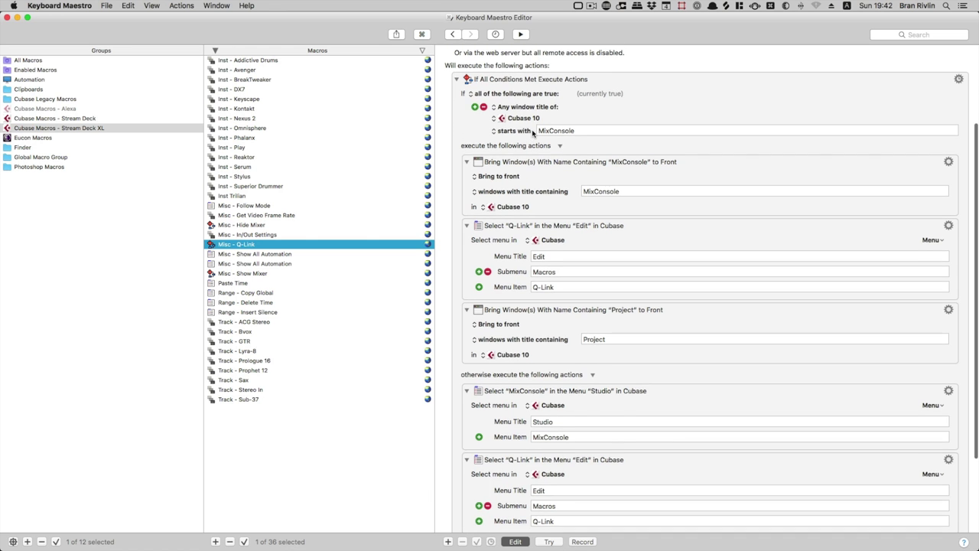
left_click(456, 93)
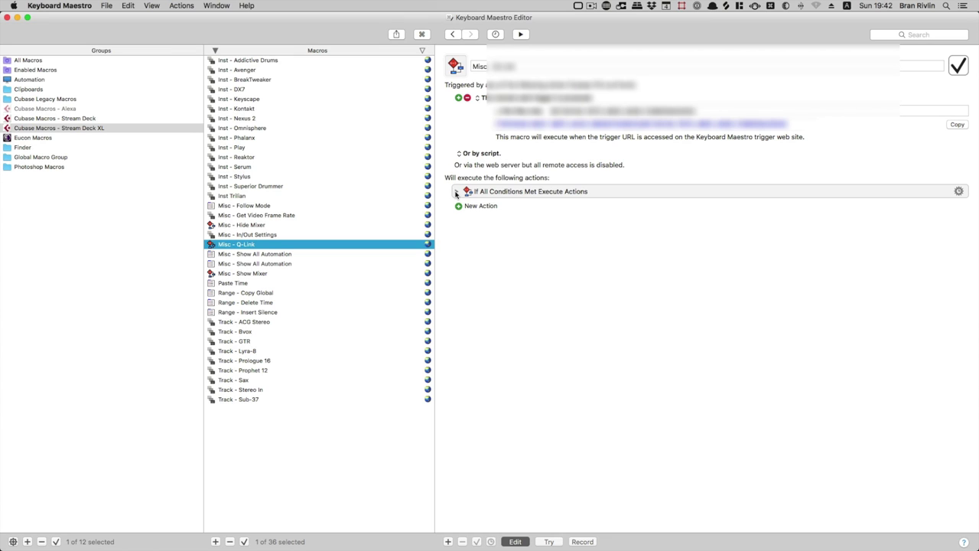
left_click(456, 193)
scroll(455, 153, "down", 3)
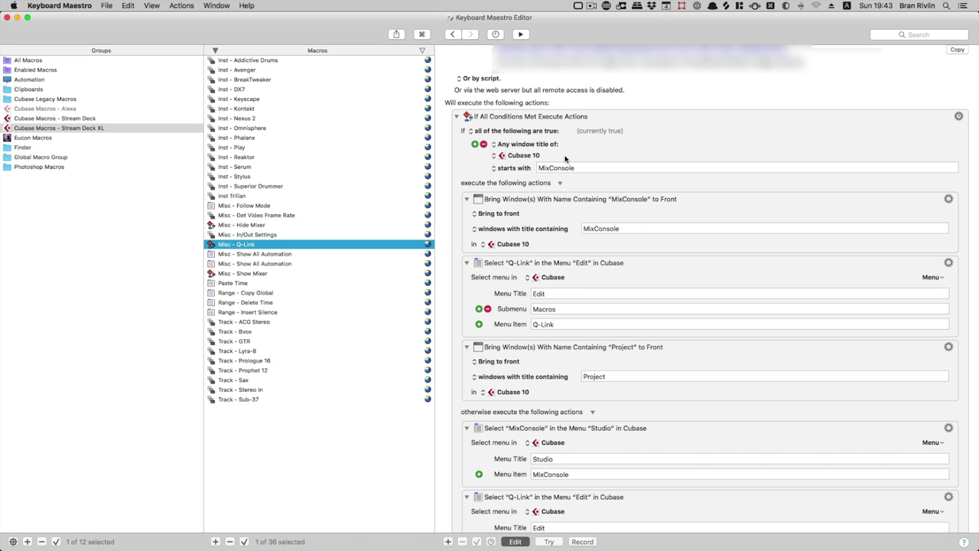
scroll(565, 158, "down", 3)
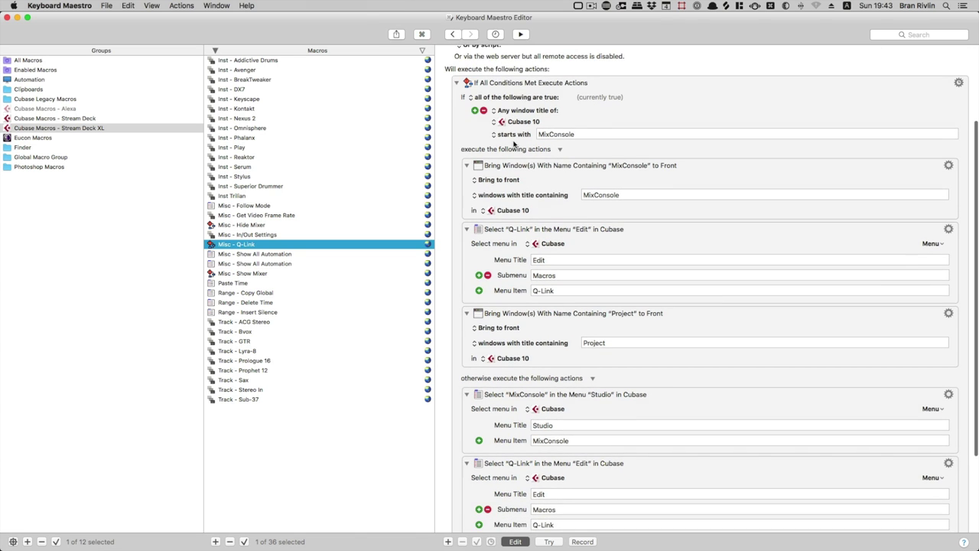
scroll(581, 162, "down", 1)
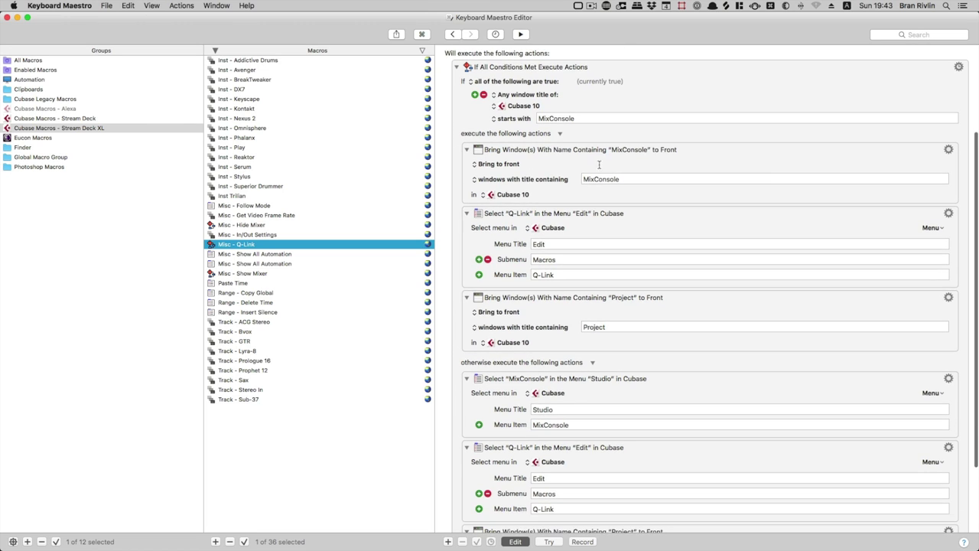
scroll(603, 163, "down", 1)
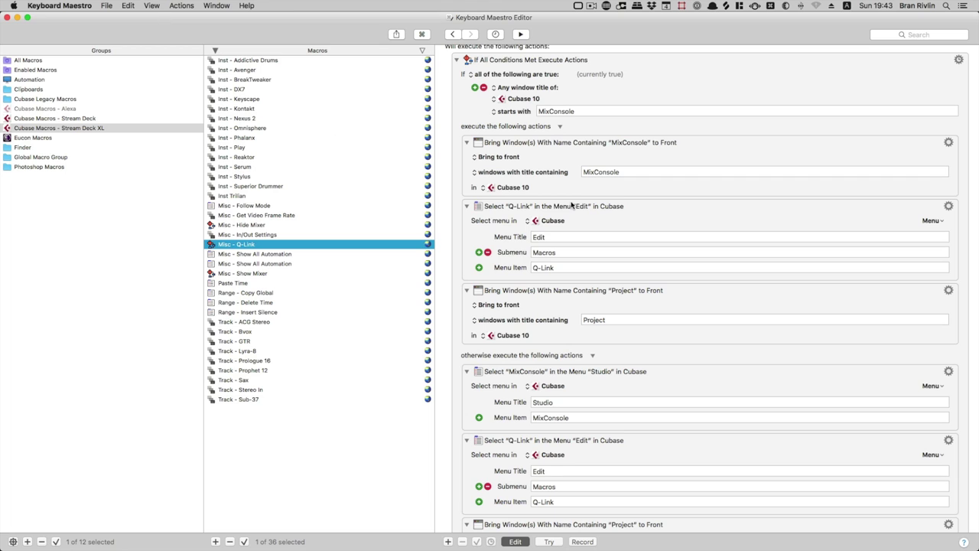
scroll(572, 204, "down", 1)
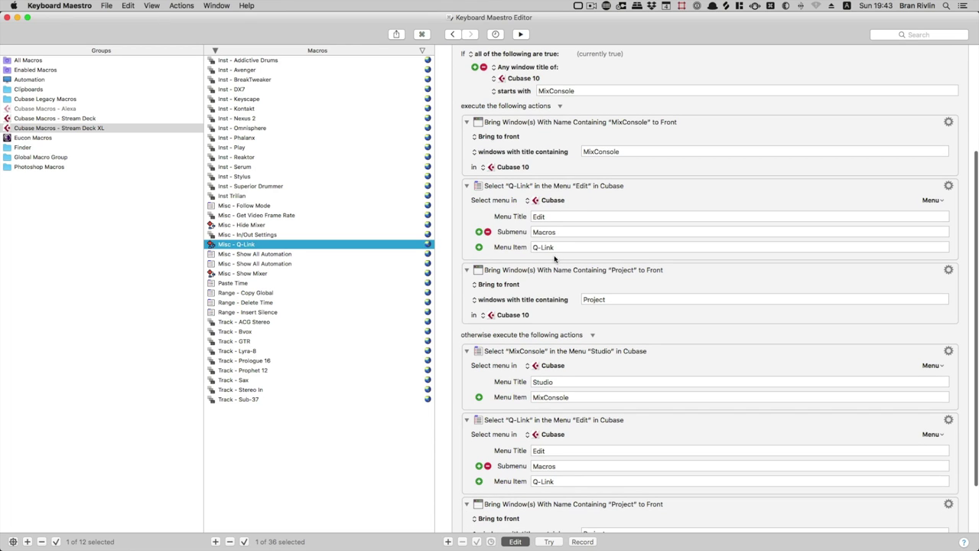
scroll(551, 251, "down", 2)
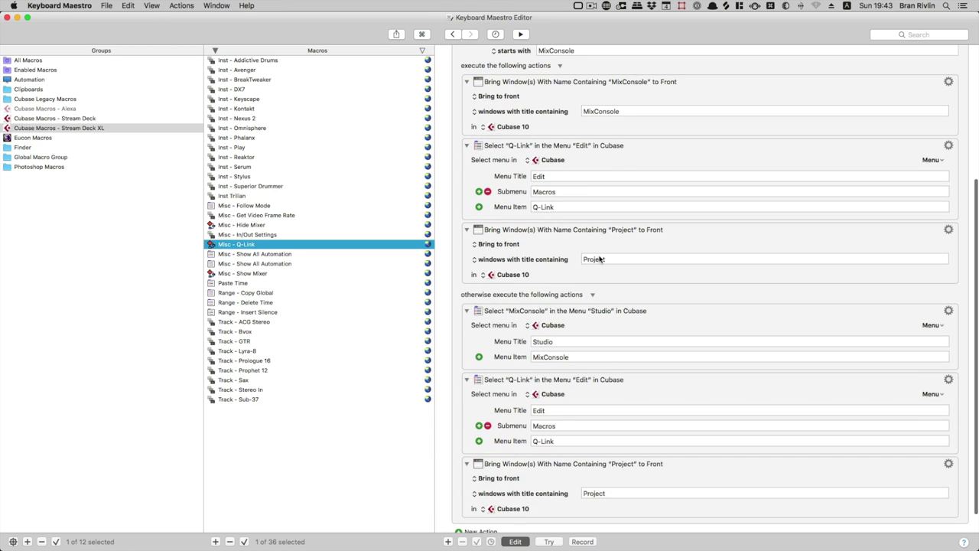
scroll(604, 261, "down", 1)
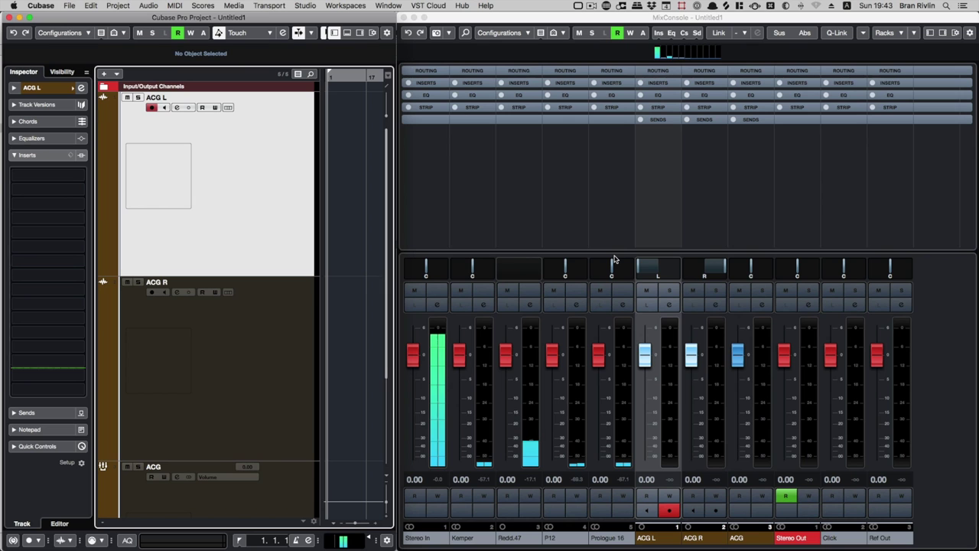
Bring Cubase's MixConsole to the front, examine the Q-Link macro's otherwise actions in Keyboard Maestro, and switch back to Cubase.
left_click(627, 15)
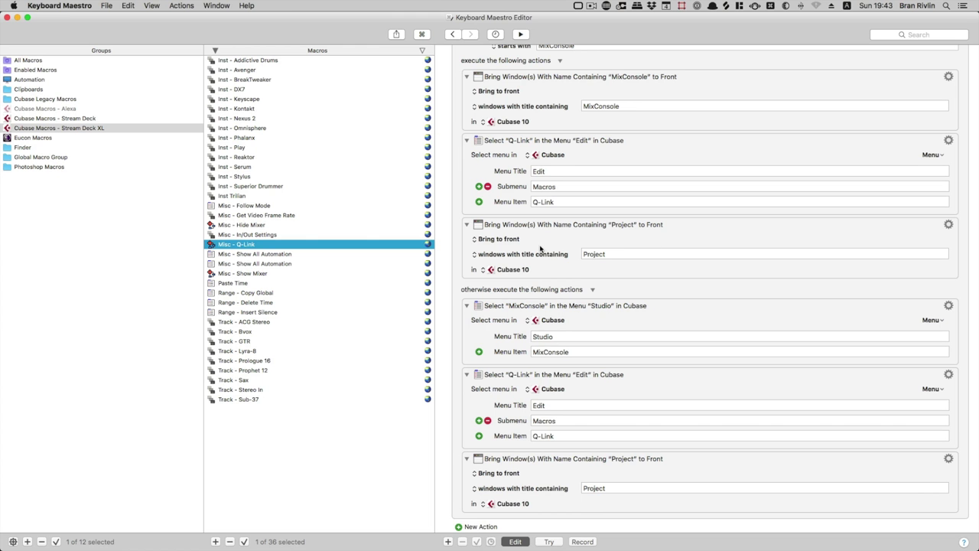
scroll(434, 266, "down", 1)
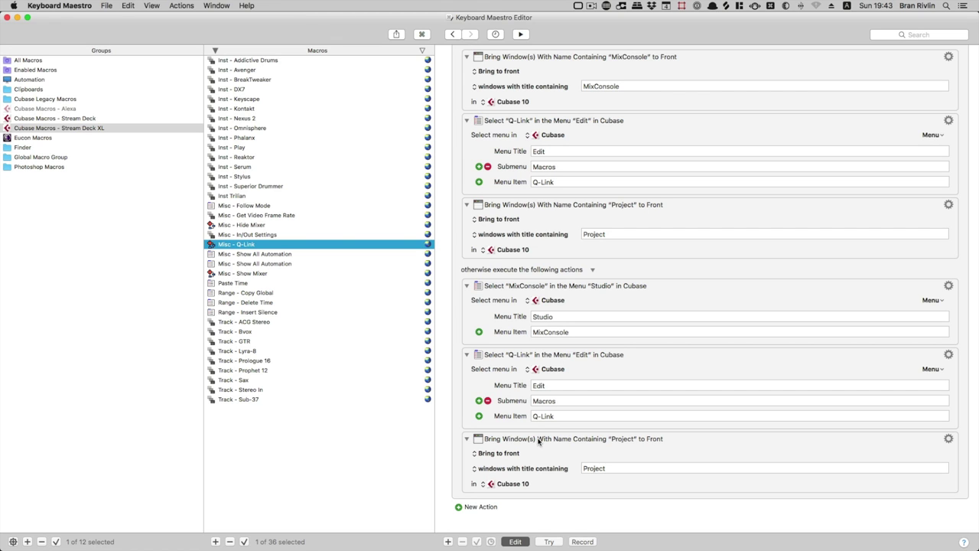
key("super+Tab")
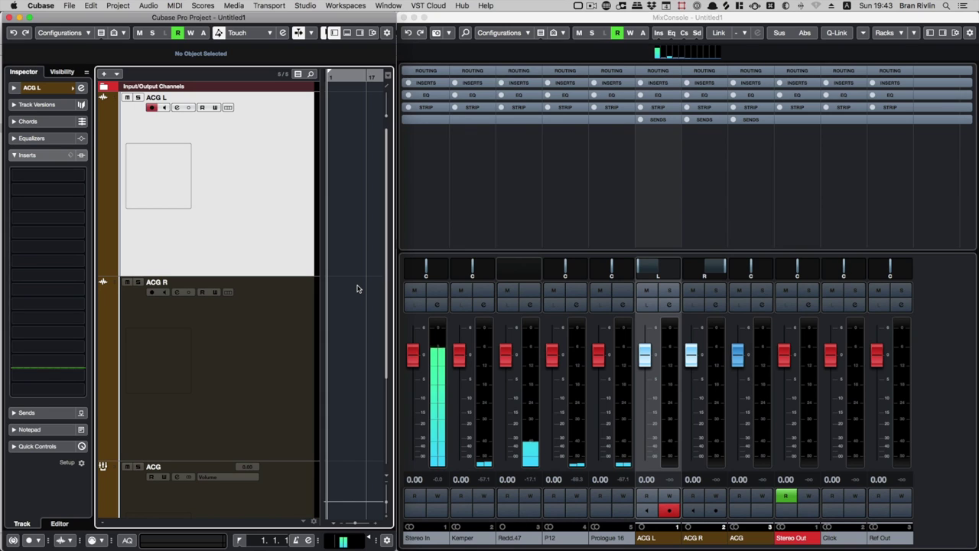
Switch to Keyboard Maestro, examine the ACG Stereo macro from its ACG.txt condition to its Delete File action, and select the Cubase Macros - Alexa group.
left_click(534, 23)
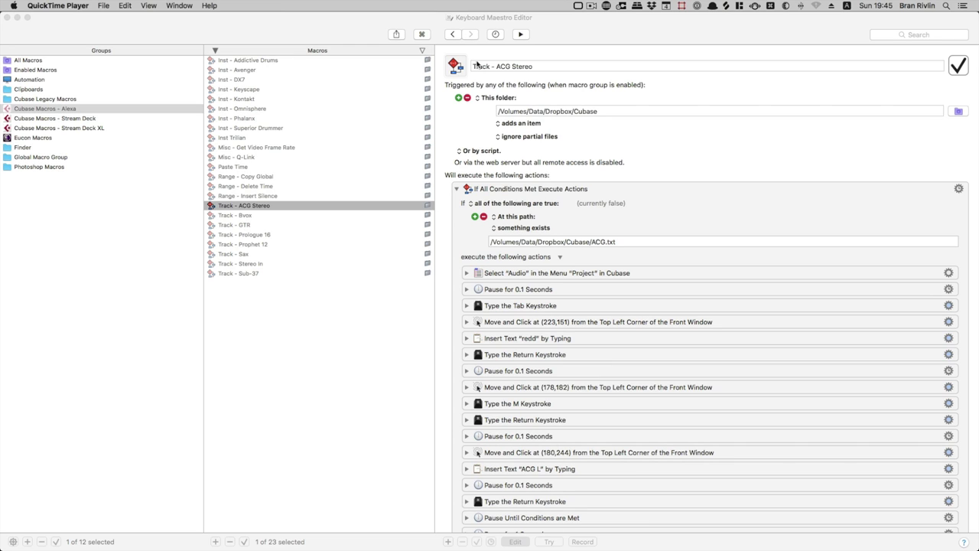
left_click(458, 128)
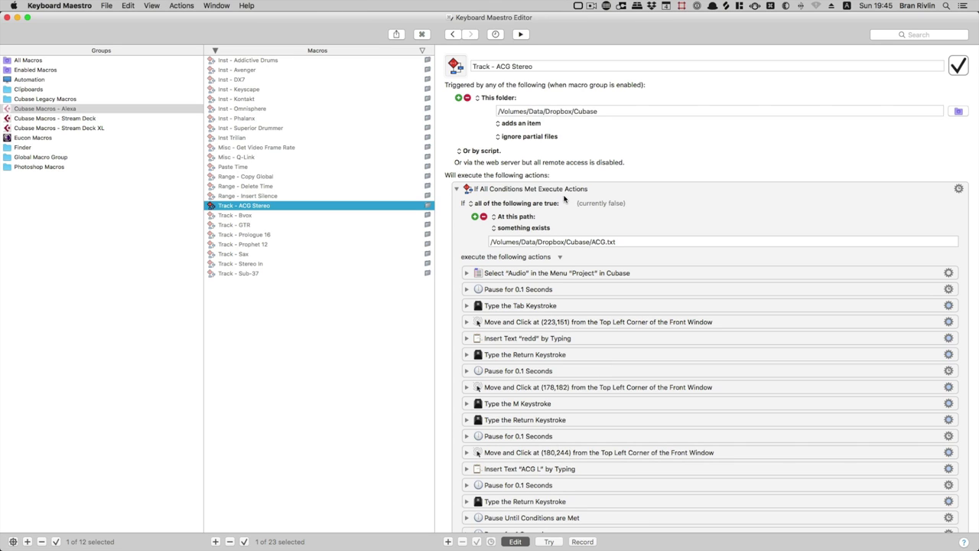
scroll(565, 199, "down", 4)
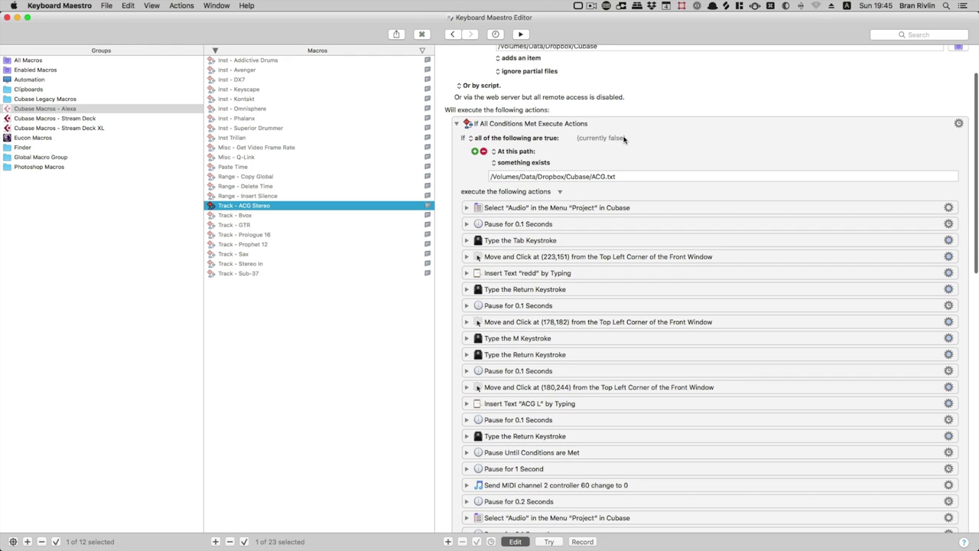
scroll(643, 182, "down", 2)
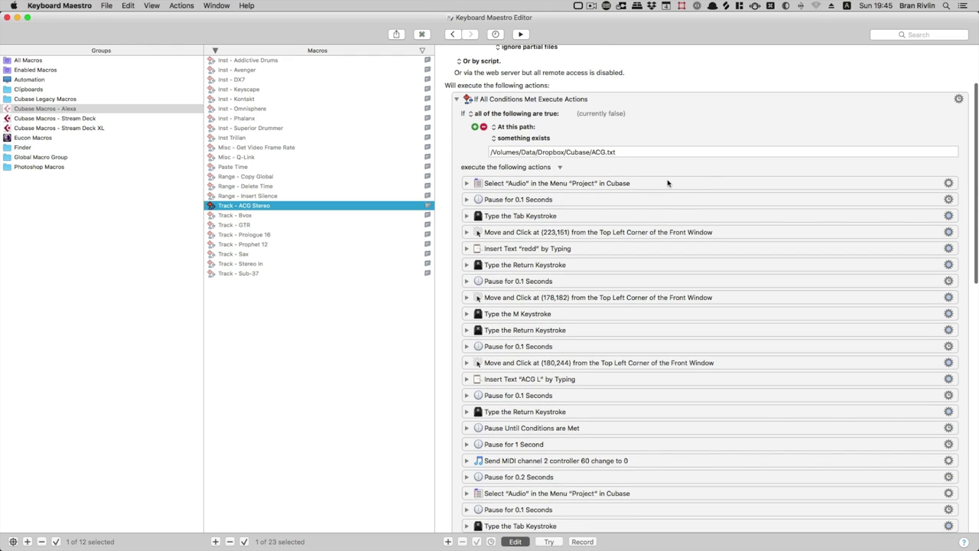
left_click(667, 183)
scroll(676, 260, "down", 5)
scroll(494, 132, "up", 3)
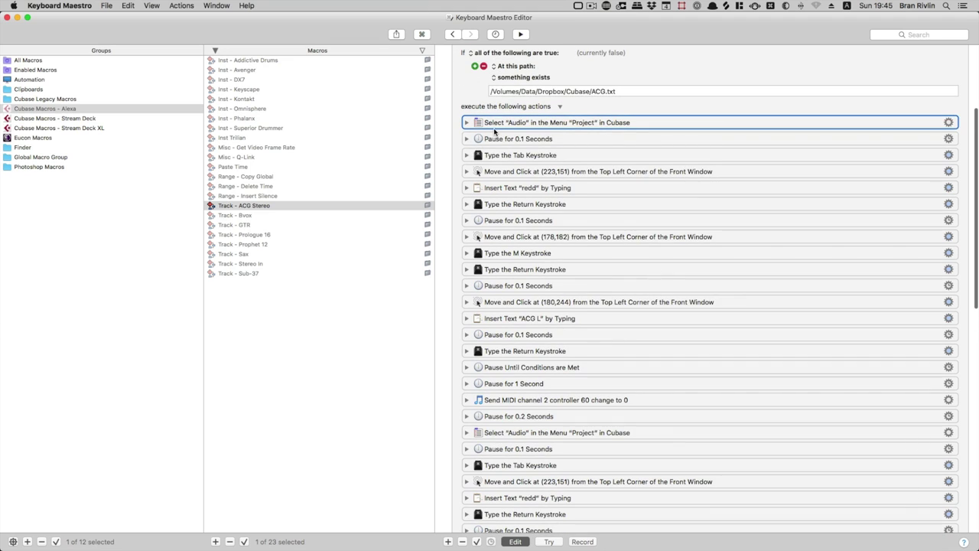
scroll(505, 123, "down", 8)
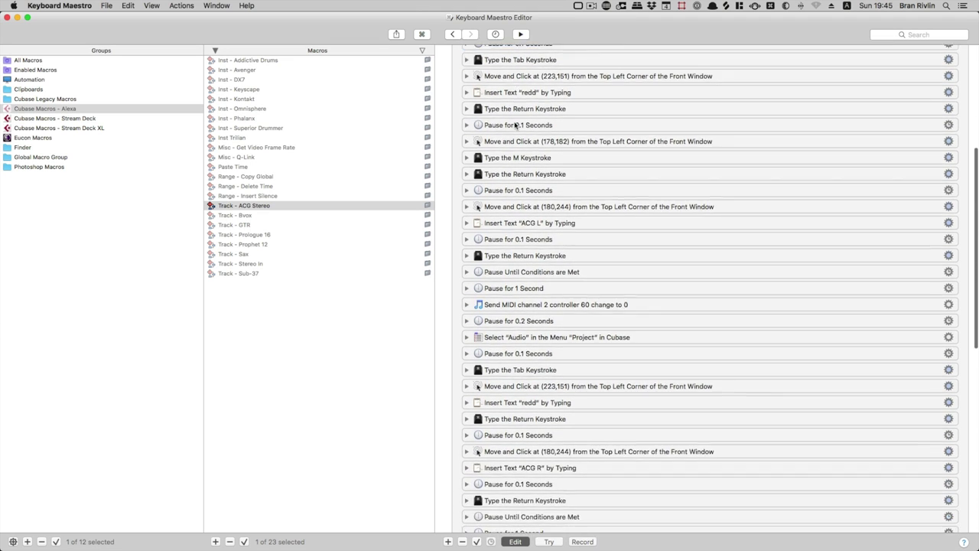
scroll(514, 127, "up", 10)
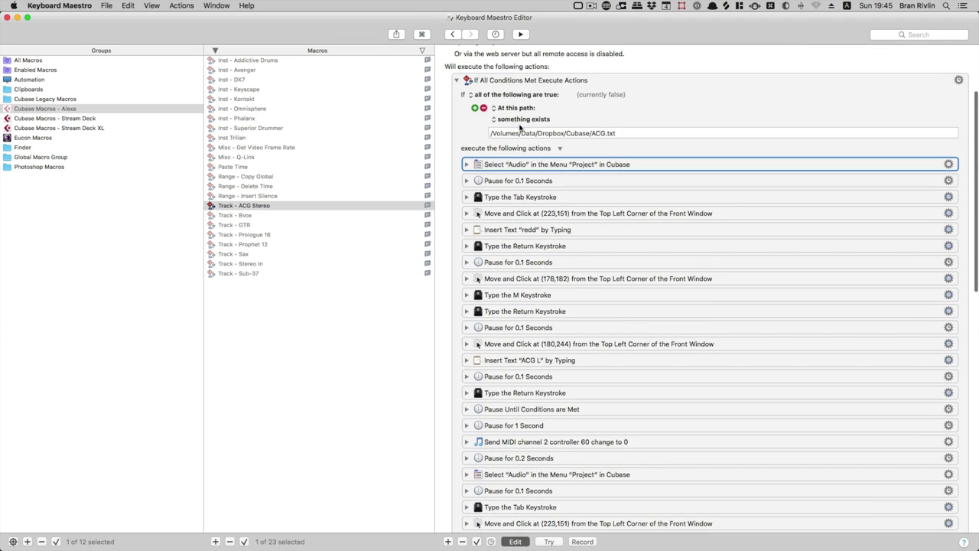
scroll(570, 211, "down", 15)
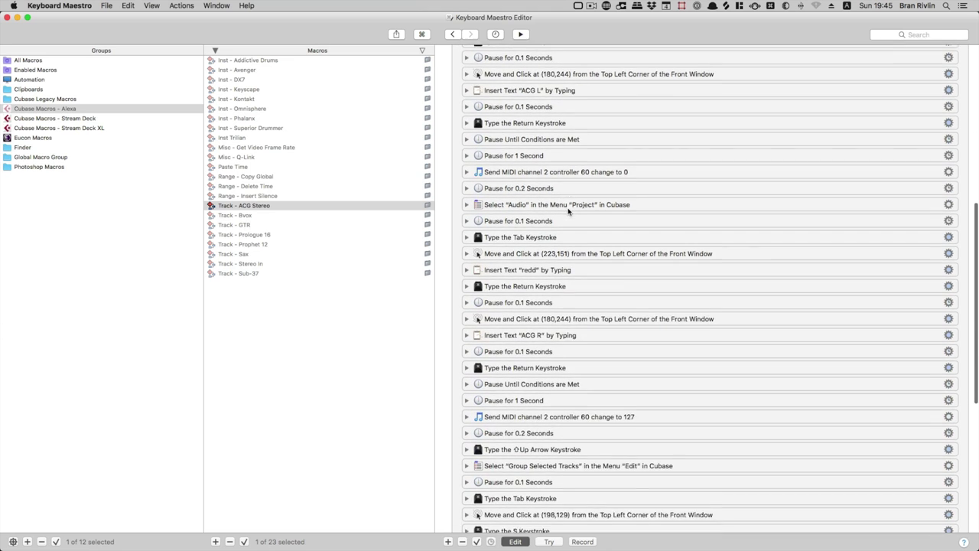
scroll(570, 211, "down", 10)
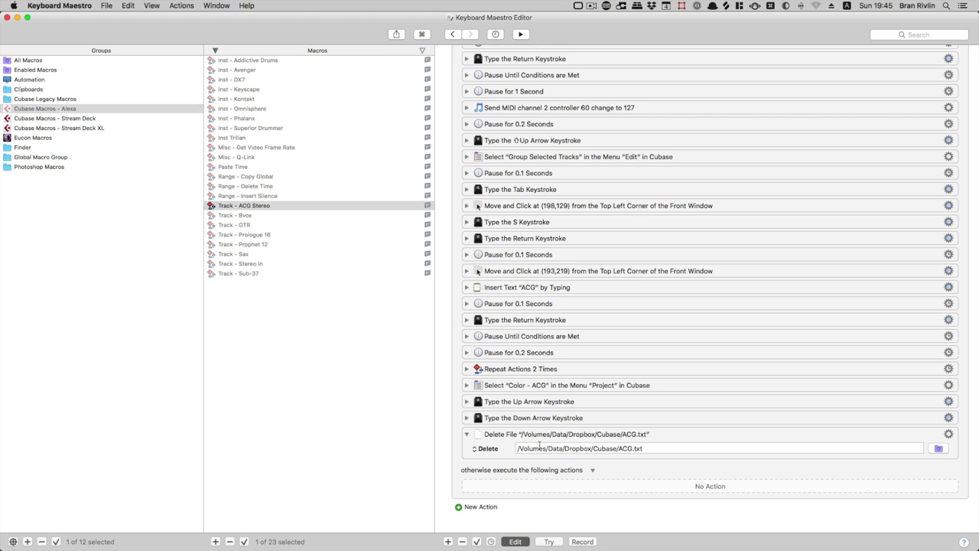
left_click(34, 111)
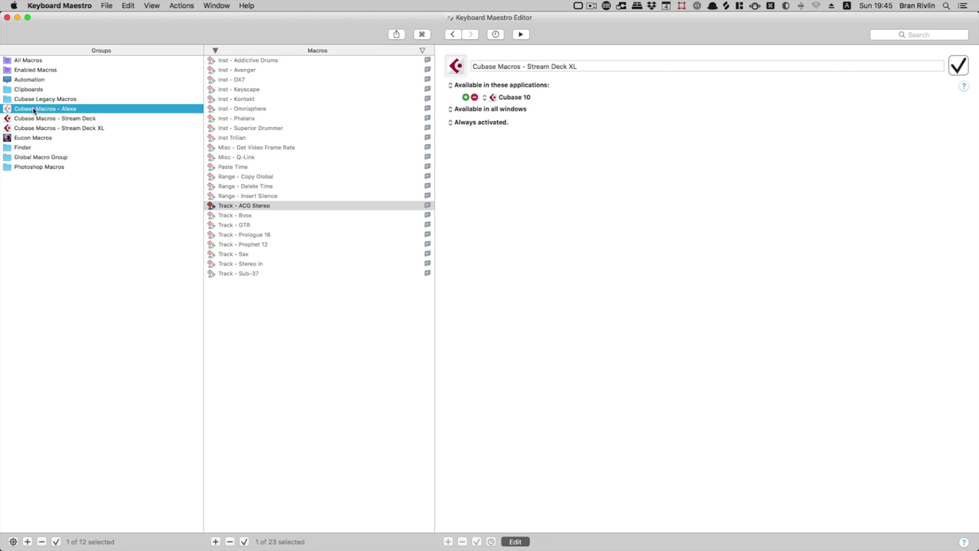